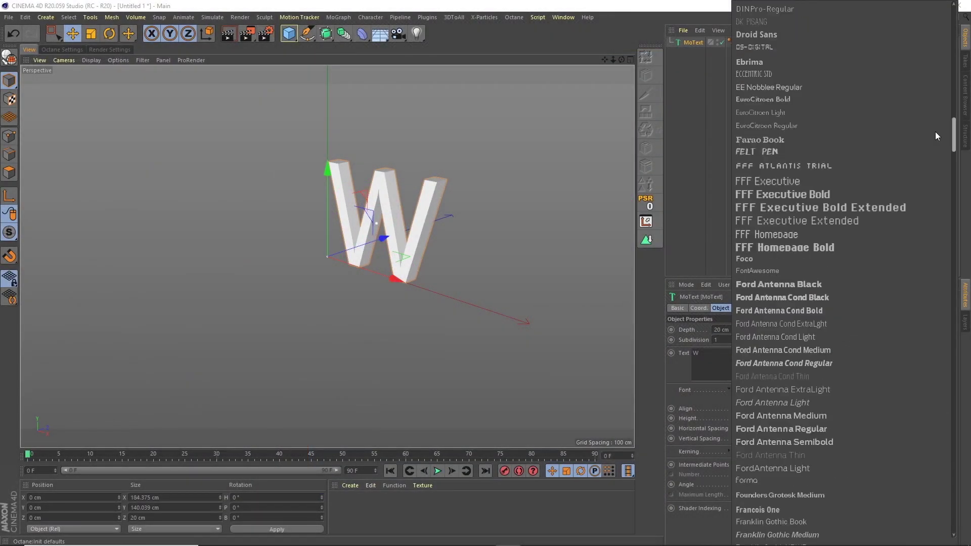
Set the W text's font to Big John Regular and switch to the front view.
scroll(935, 131, up, 5)
click(806, 95)
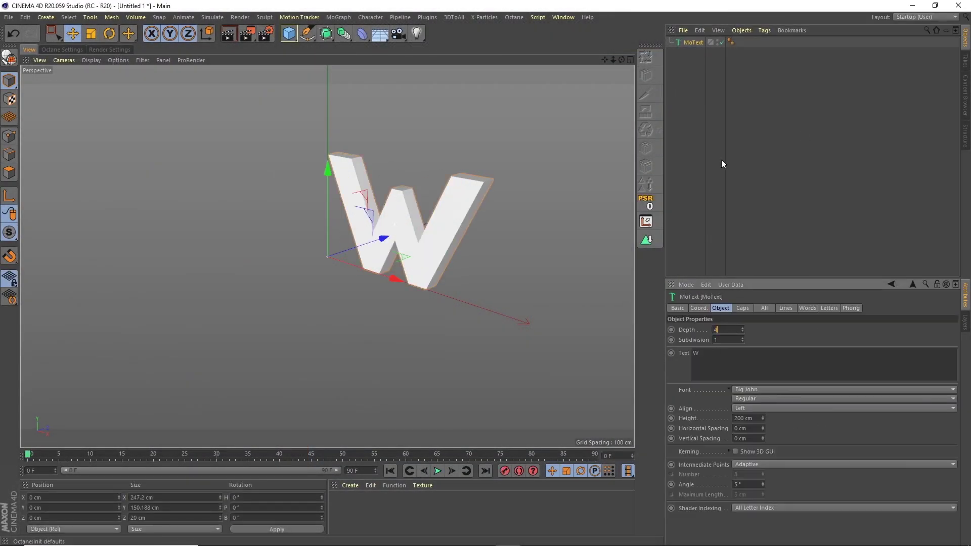
key(F4)
scroll(452, 197, up, 3)
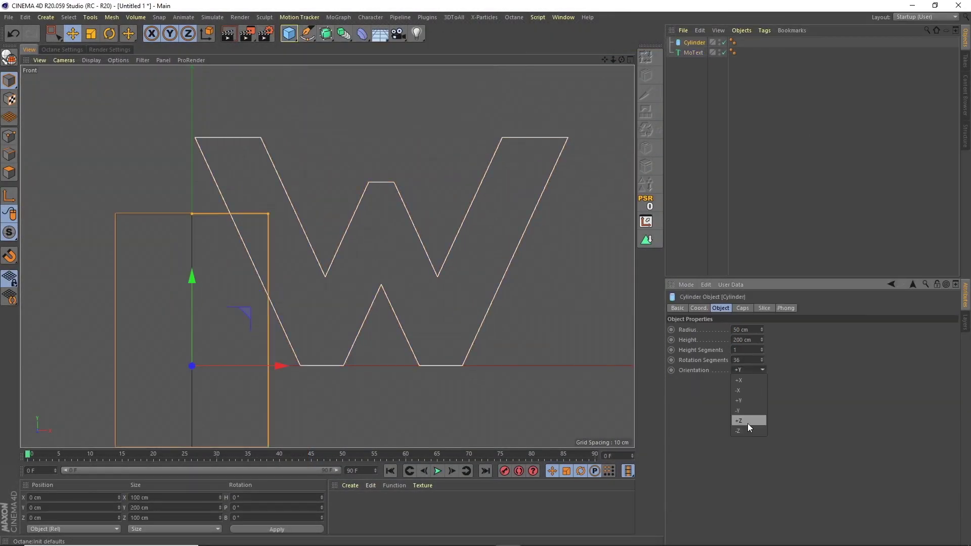
Orient the cylinder along +Z, scale it down and place it inside the W's middle peak.
click(749, 425)
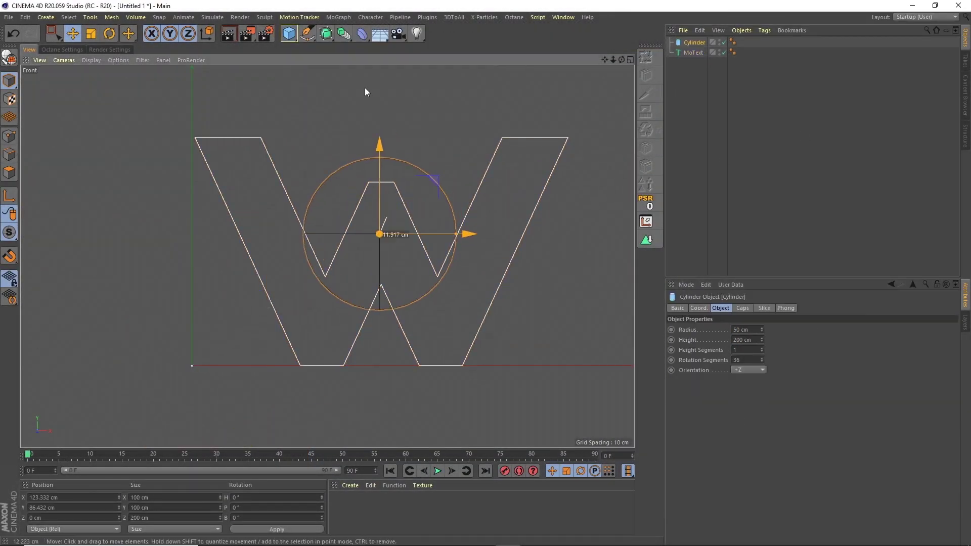
key(t)
drag(367, 91, 377, 191)
key(e)
drag(377, 138, 378, 141)
Duplicate the cylinder and fit the copy into the base of the W's right-hand lower vertex.
key(ctrl+c)
key(ctrl+v)
drag(460, 161, 415, 246)
key(t)
key(e)
Size both cylinders to a 22 cm radius and a 40 cm height.
click(694, 53)
key(t)
drag(382, 143, 381, 126)
click(696, 42)
text(40)
click(694, 52)
double_click(741, 329)
text(22e)
Rename the peak cylinder Middle and the lower vertex cylinder Base.
double_click(693, 53)
text(Middle)
key(Return)
double_click(696, 42)
text(Base)
key(Return)
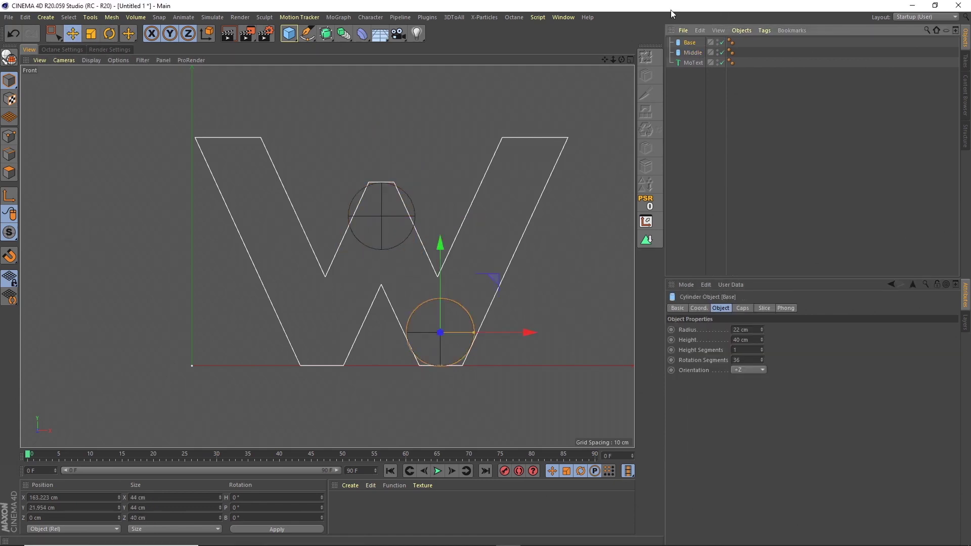
Duplicate the Base cylinder as Top and place it at the W's upper right end, about X 225 cm, Y 150 cm.
ctrl+drag(688, 45, 688, 39)
double_click(690, 42)
text(Top)
key(Return)
drag(478, 364, 569, 175)
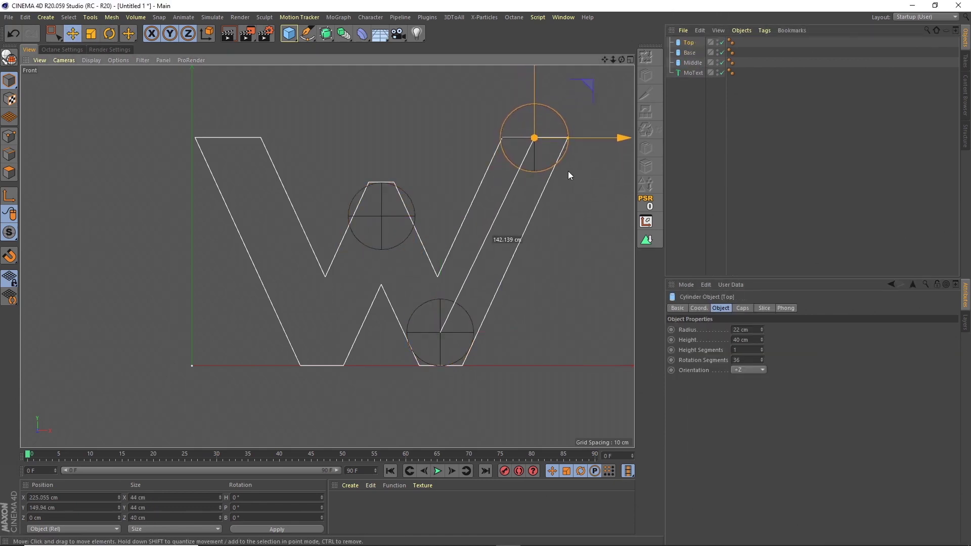
Add a cube and set its X size to 40 cm.
click(743, 111)
click(289, 34)
double_click(709, 330)
text(40)
key(Return)
Rotate the cube's bank to about -27° and fit it between the Middle and Base cylinders, about 88 cm long.
drag(202, 355, 449, 214)
click(109, 33)
click(73, 34)
drag(509, 225, 490, 235)
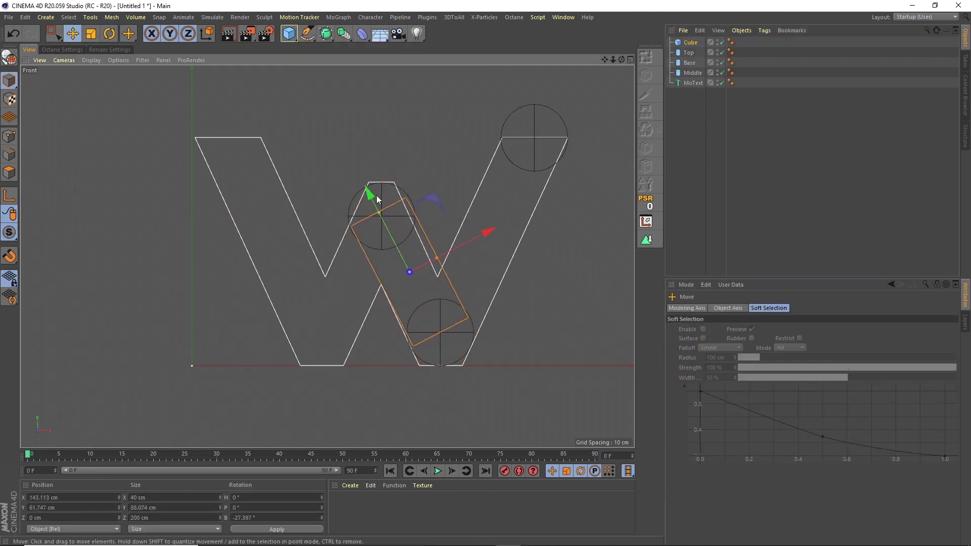
drag(369, 195, 373, 200)
Make the cube editable, nest it under Middle and move its axis to its upper end with Axis Center.
click(11, 60)
click(9, 196)
click(645, 222)
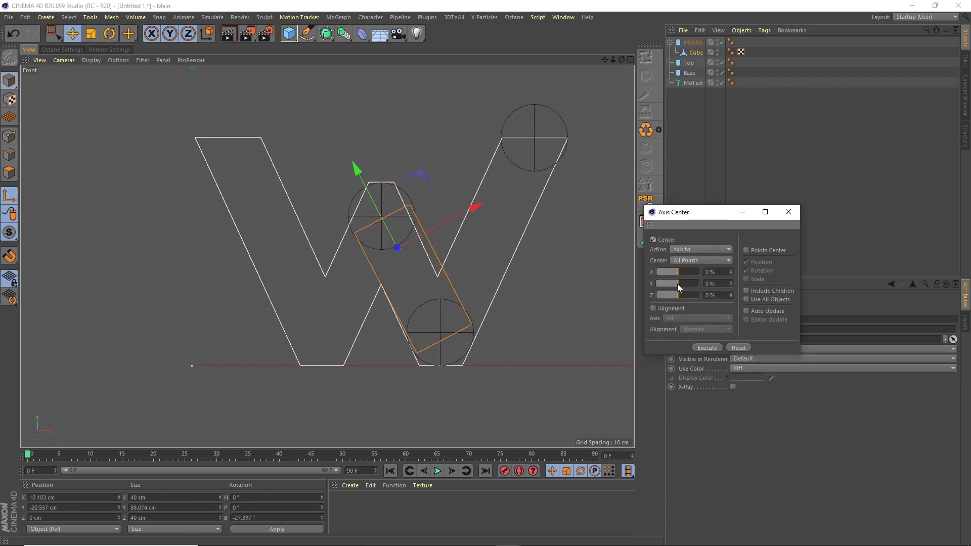
drag(680, 283, 702, 283)
click(707, 348)
click(789, 213)
Reset the cube's PSR to snap it onto Middle and rotate it toward the Base cylinder.
click(9, 195)
click(647, 204)
click(109, 34)
drag(434, 203, 424, 178)
Select the cube's lower end points and move them to the centre of the Base cylinder.
click(9, 136)
click(54, 34)
drag(392, 303, 494, 371)
drag(407, 267, 405, 262)
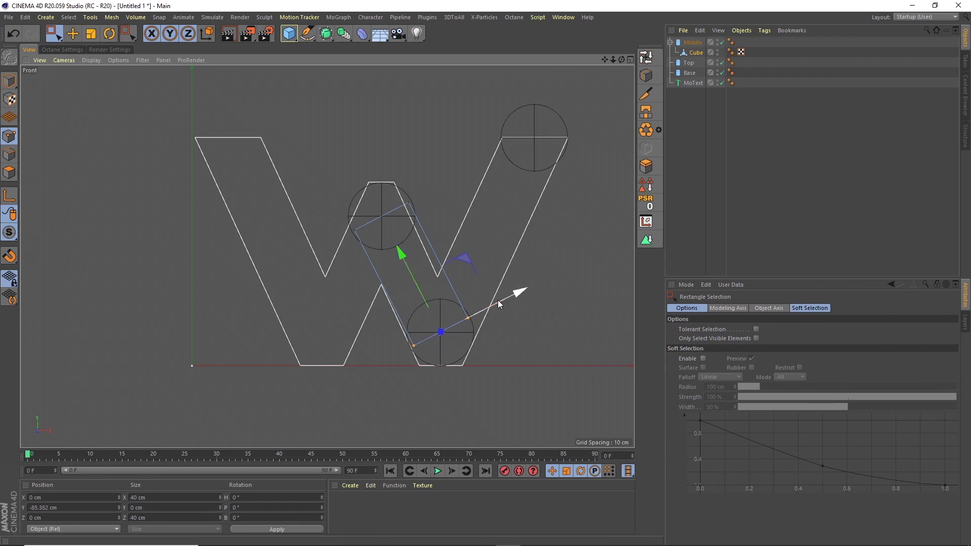
drag(497, 301, 497, 300)
scroll(446, 336, up, 2)
Return to model mode and rename the cube smallArm.
click(11, 80)
click(73, 34)
double_click(696, 53)
text(a)
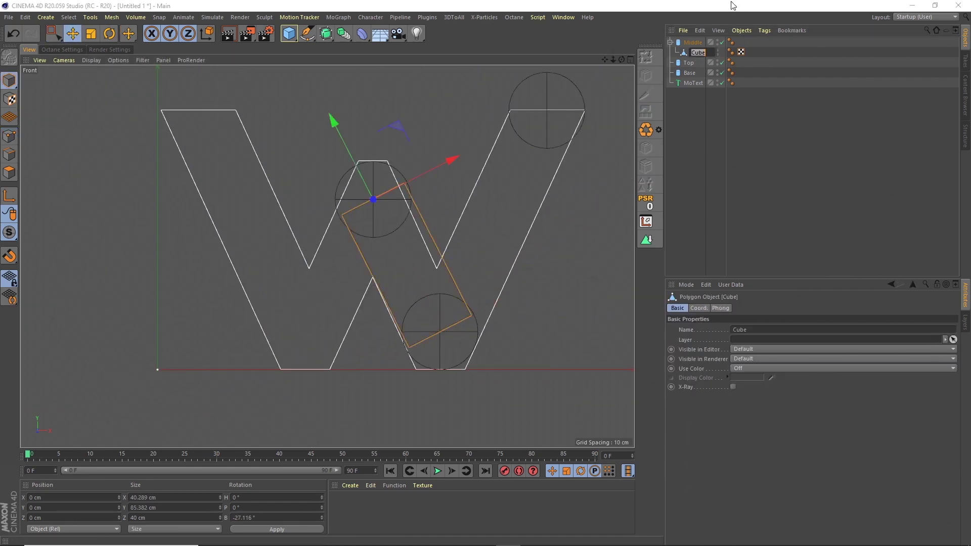
text(smallArm)
key(Return)
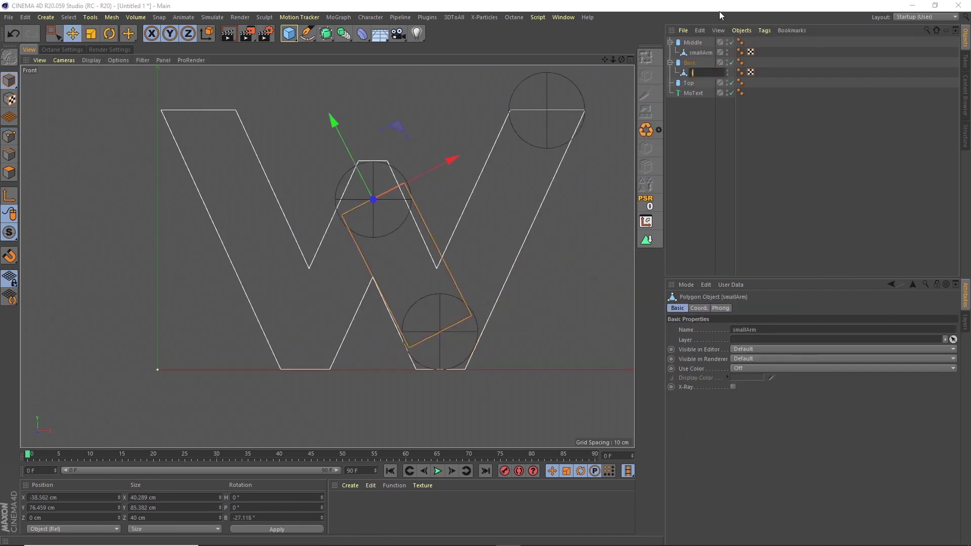
Rotate longArm from the Base cylinder toward Top and extend its end points to Top's centre.
key(r)
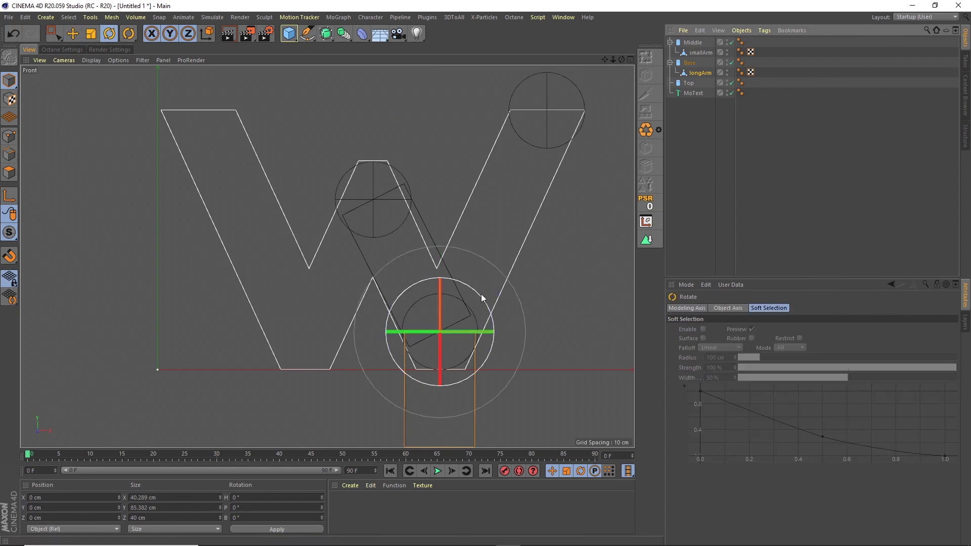
drag(481, 303, 293, 380)
click(9, 136)
click(54, 34)
drag(480, 243, 521, 152)
scroll(549, 95, up, 5)
drag(468, 226, 459, 243)
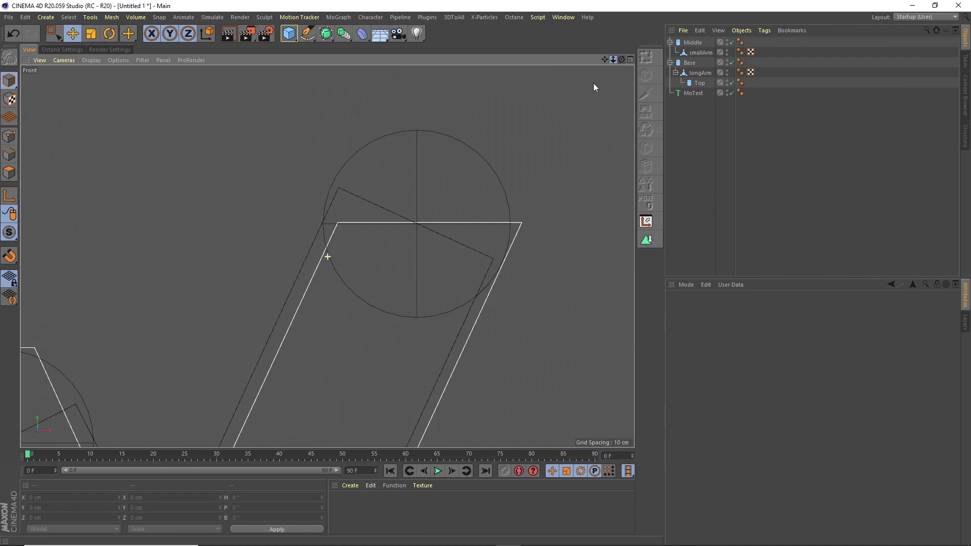
Nest the Base cylinder and its children under smallArm.
alt+right_drag(593, 83, 503, 162)
alt+right_drag(307, 299, 333, 282)
alt+middle_drag(332, 281, 433, 209)
alt+right_drag(433, 210, 445, 202)
click(693, 42)
click(688, 63)
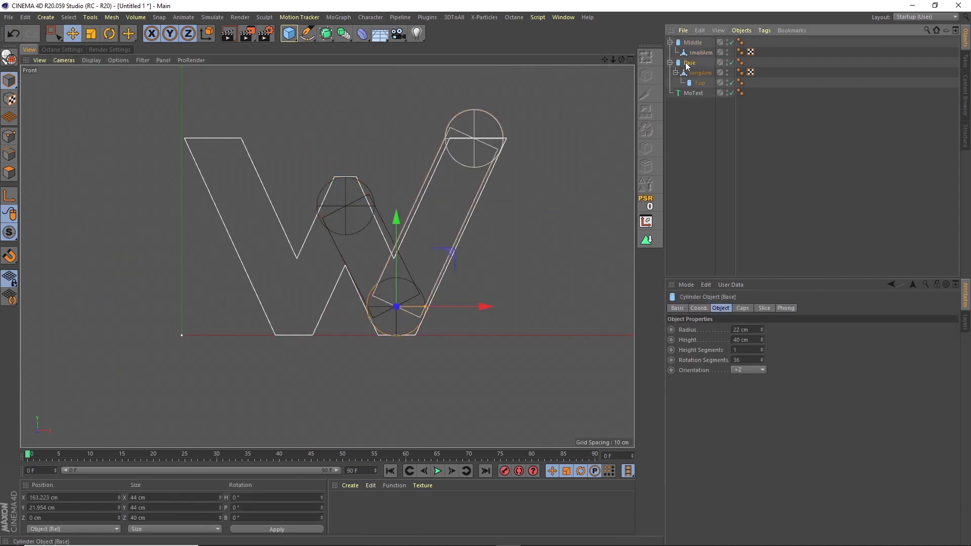
drag(696, 57, 696, 60)
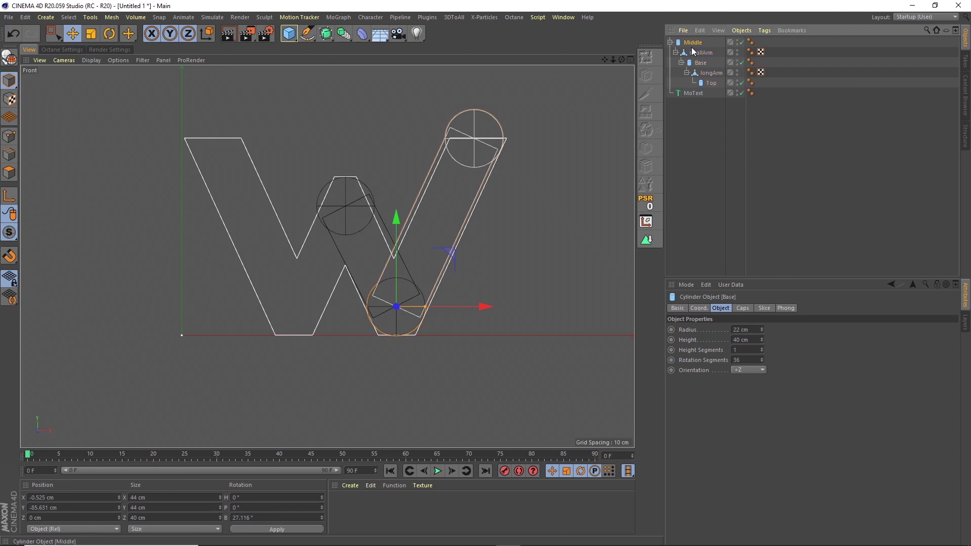
Try rotating the upper part of the arm hierarchy around the Middle joint and undo the rotation.
click(710, 83)
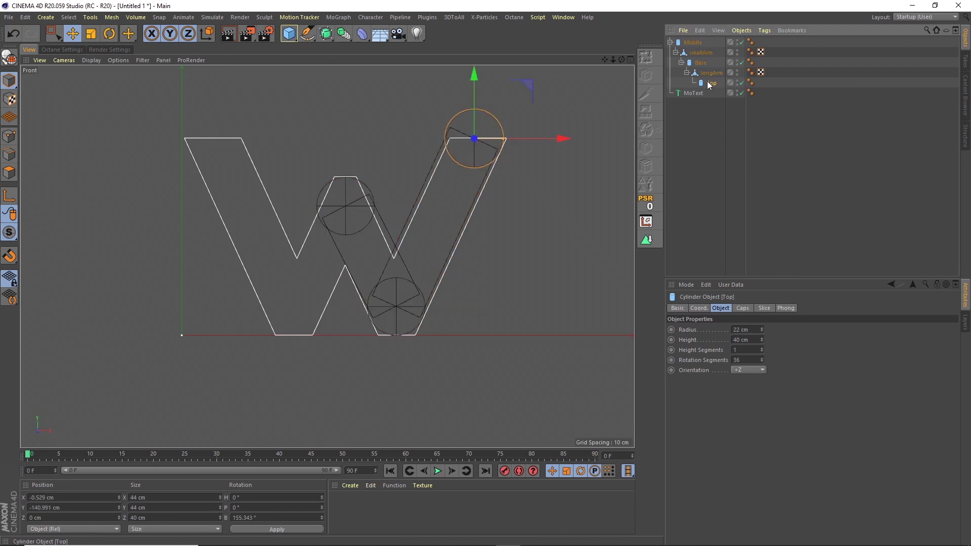
click(73, 34)
click(700, 53)
key(r)
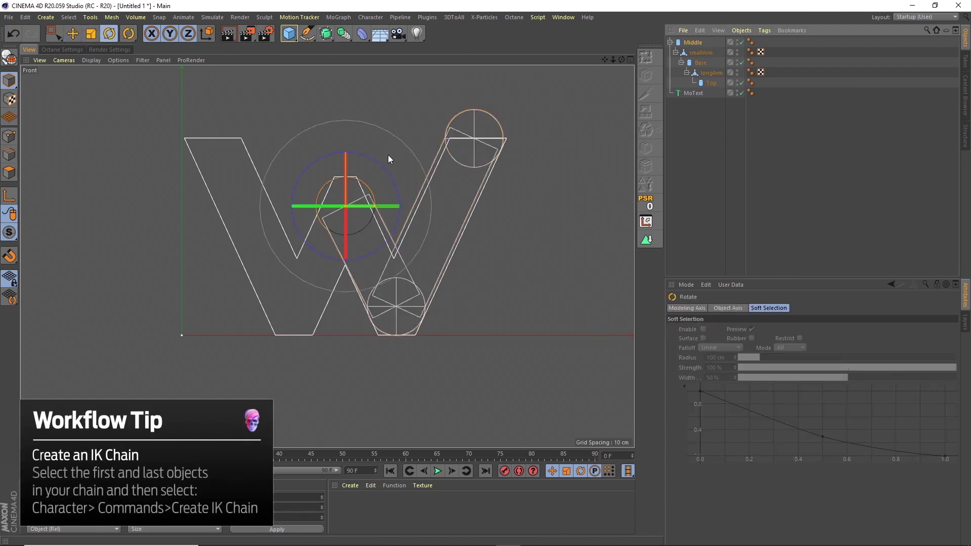
drag(401, 173, 450, 148)
click(694, 54)
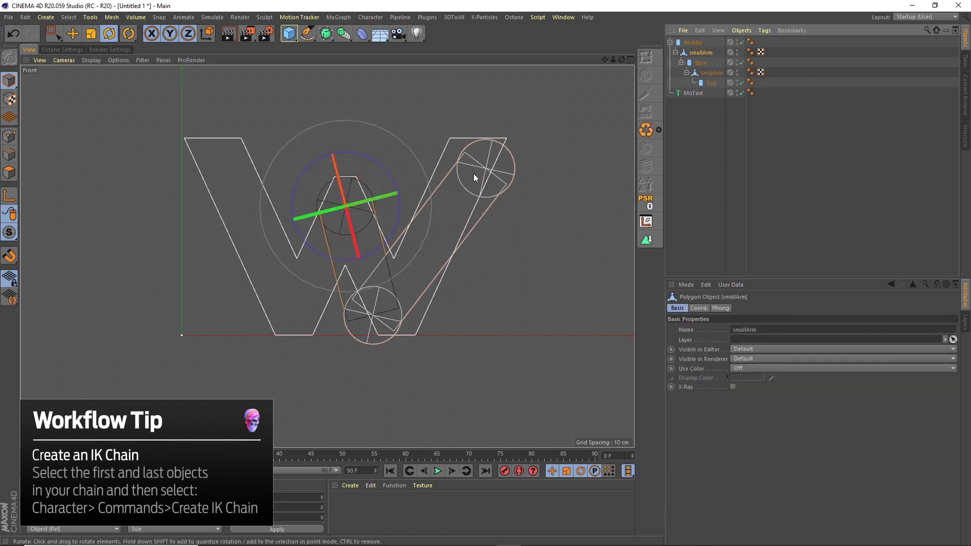
key(ctrl+z)
key(ctrl+z)
Try rotating smallArm and the Base joint separately, undoing each rotation.
drag(397, 193, 396, 199)
key(ctrl+z)
click(700, 63)
mouse_move(428, 257)
mouse_down()
mouse_move(439, 274)
mouse_move(431, 241)
mouse_up()
key(ctrl+z)
Create an IK chain running from the Middle cylinder to the Top cylinder.
click(790, 46)
click(696, 43)
ctrl+click(710, 83)
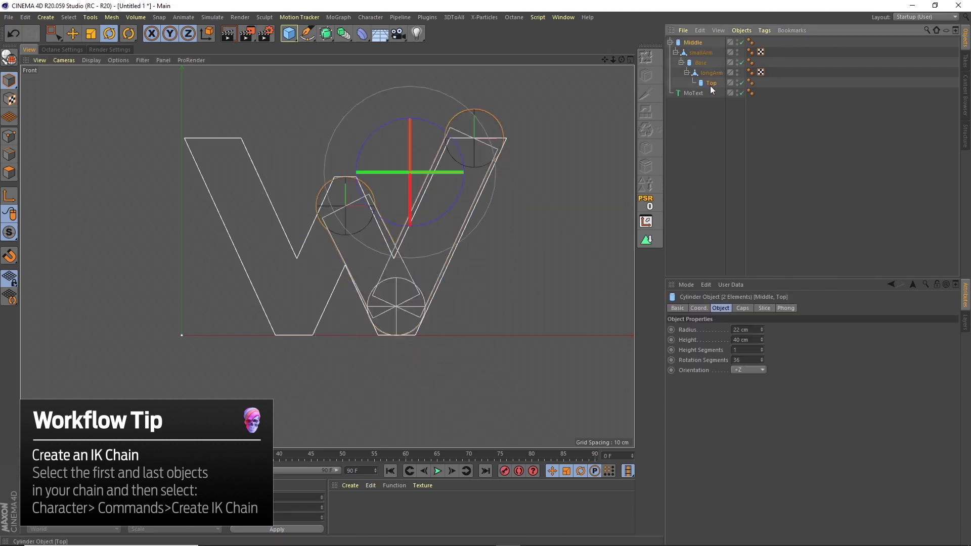
click(370, 18)
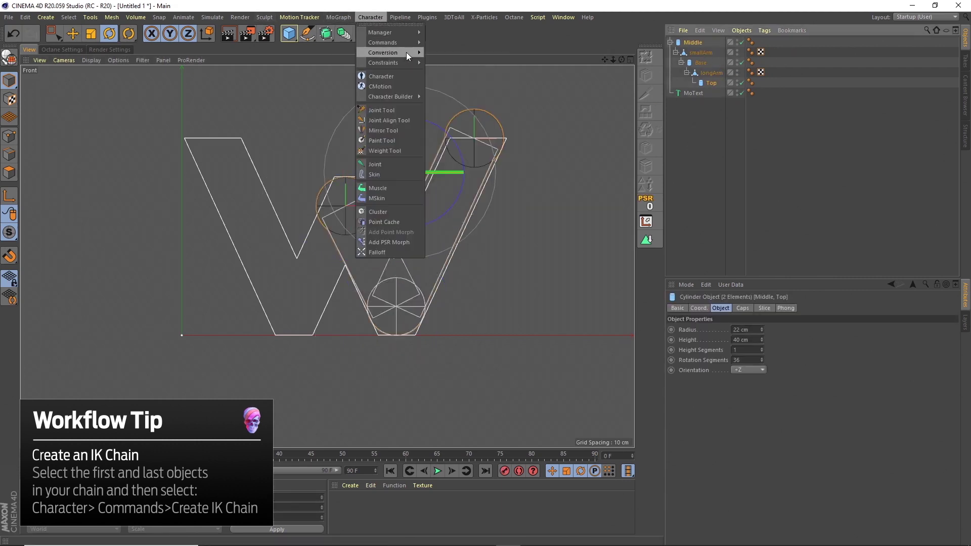
mouse_move(417, 46)
click(454, 46)
click(690, 151)
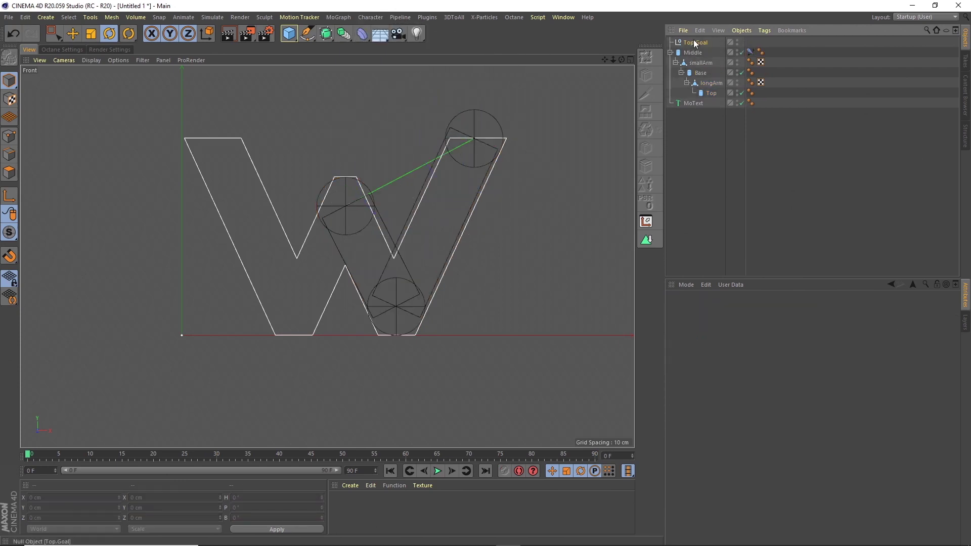
Try moving Top.Goal to test the IK chain and undo the move.
click(695, 43)
click(74, 34)
drag(519, 137, 537, 153)
key(ctrl+z)
Freeze all of Top.Goal's coordinates in its Freeze Transformation settings.
click(696, 42)
click(698, 308)
click(701, 369)
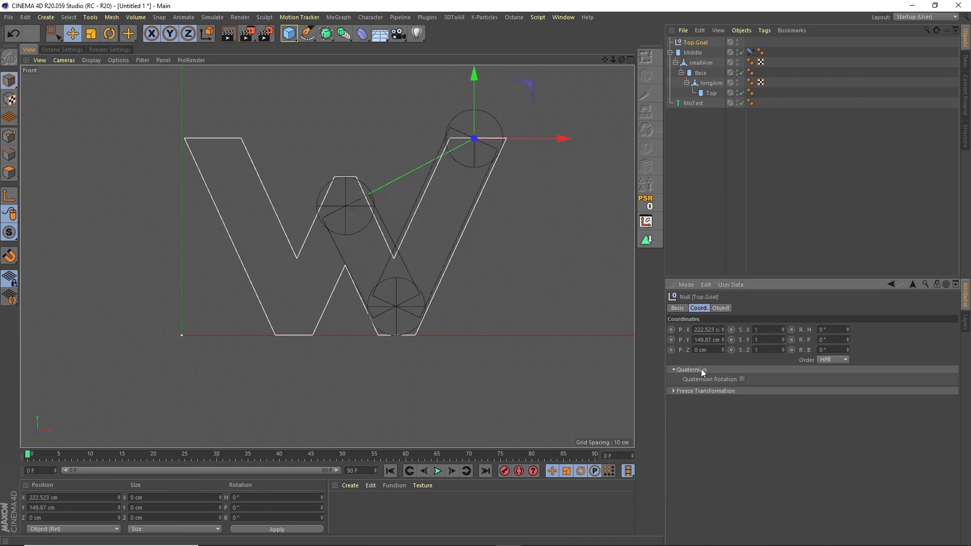
click(697, 390)
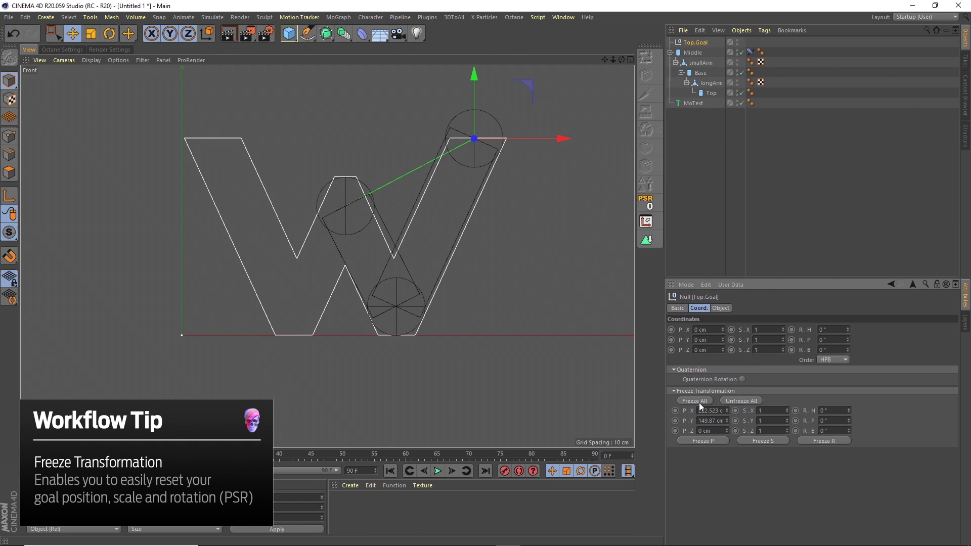
click(683, 147)
Try moving Top.Goal away and return it to its frozen position with Reset PSR.
click(695, 42)
drag(547, 139, 632, 131)
click(650, 204)
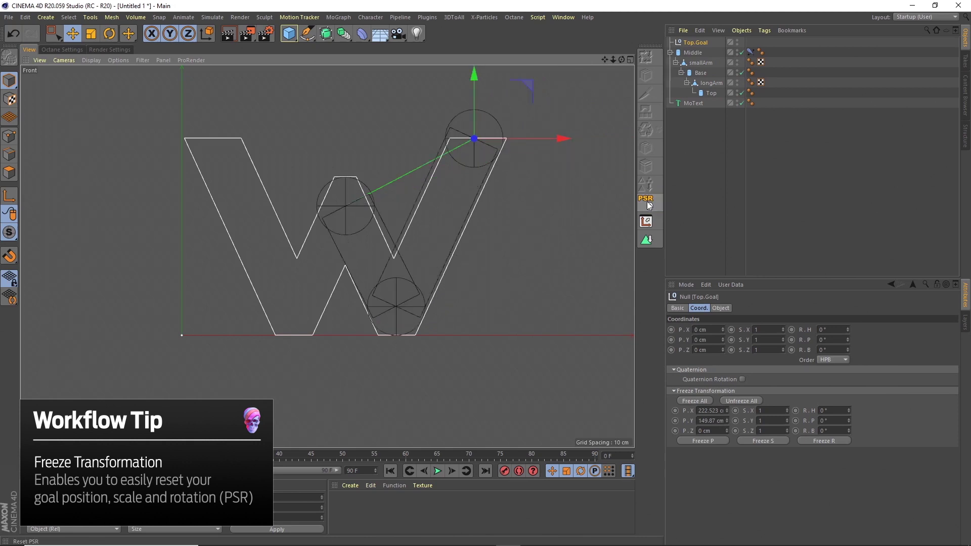
click(678, 165)
click(71, 33)
Save the project as 032620_36days_W.
click(8, 17)
click(31, 101)
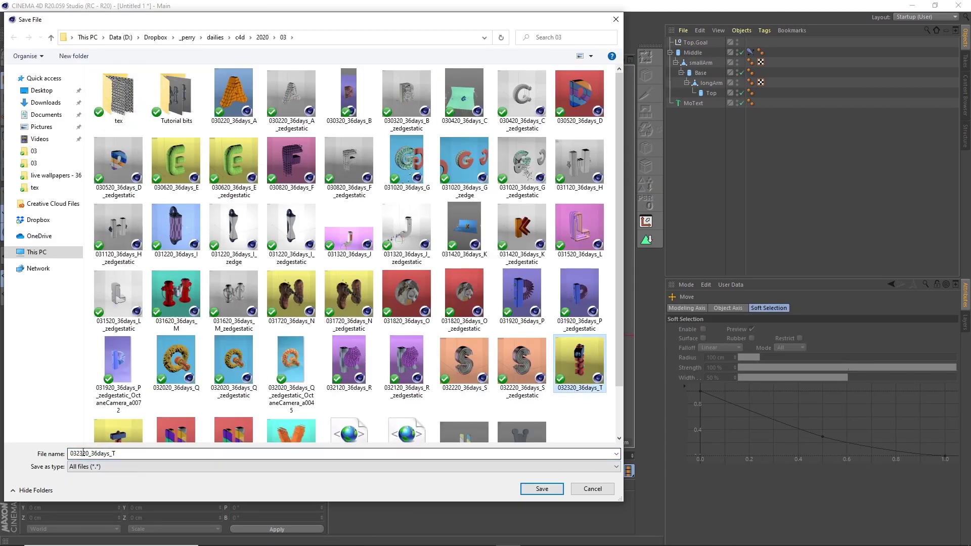
text(6)
click(118, 453)
key(BackSpace)
text(W)
click(540, 490)
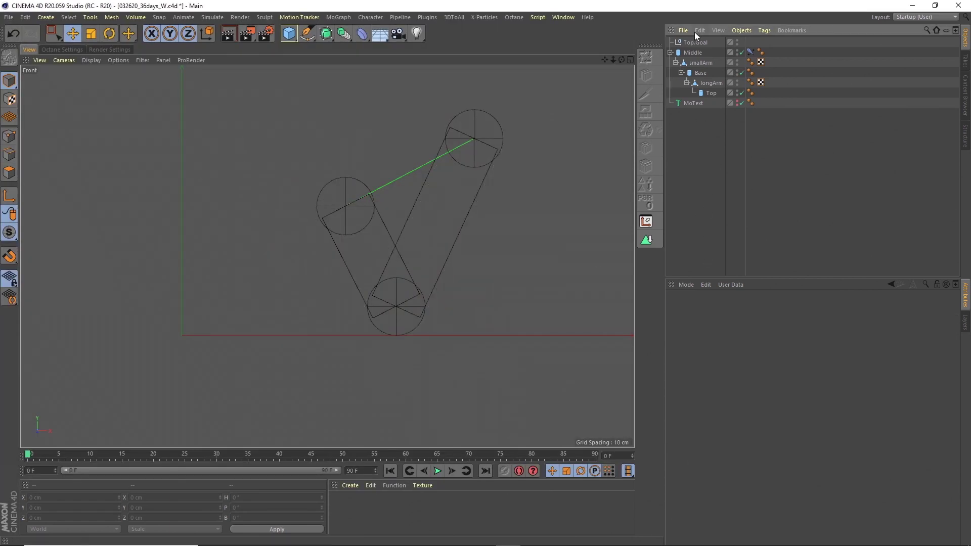
Duplicate the Middle arm hierarchy and hide the original.
click(694, 42)
click(695, 53)
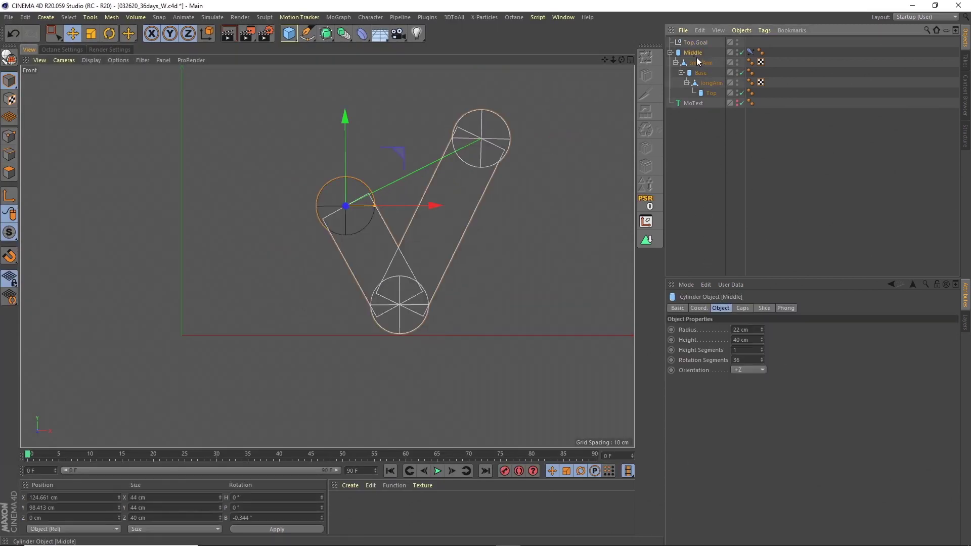
key(ctrl+c)
key(ctrl+v)
alt+double_click(737, 105)
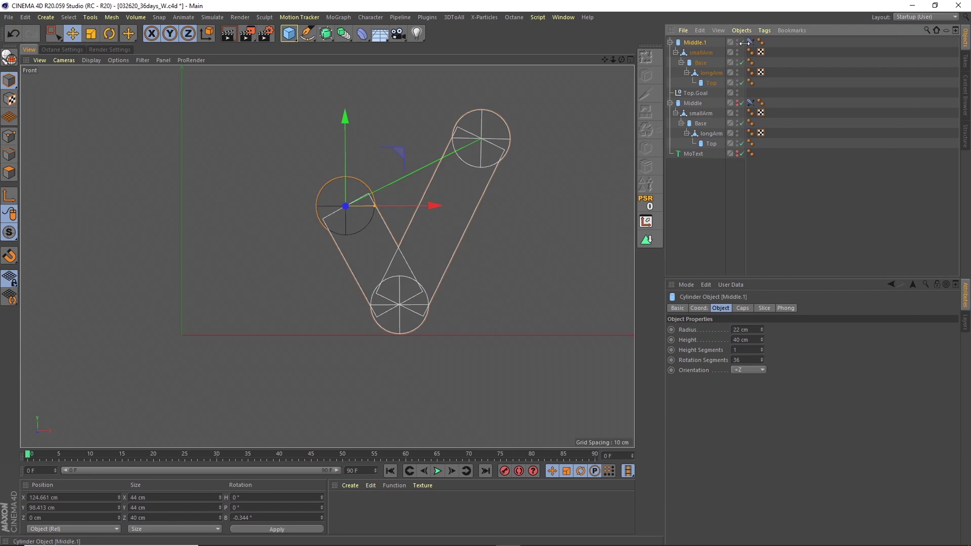
Strip the Middle.1 copy down to separate Middle.1, Base and smallArm objects, deleting its IK tag and longArm branch.
click(698, 95)
click(697, 43)
mouse_move(700, 63)
mouse_down()
mouse_move(702, 39)
mouse_move(694, 48)
mouse_move(708, 41)
mouse_move(706, 53)
mouse_up()
click(749, 42)
key(Delete)
click(703, 64)
key(Delete)
click(694, 64)
Combine Middle.1, Base and smallArm in a Volume Builder inside a Volume Mesher.
click(136, 18)
click(149, 45)
click(136, 17)
click(149, 56)
drag(690, 74, 702, 56)
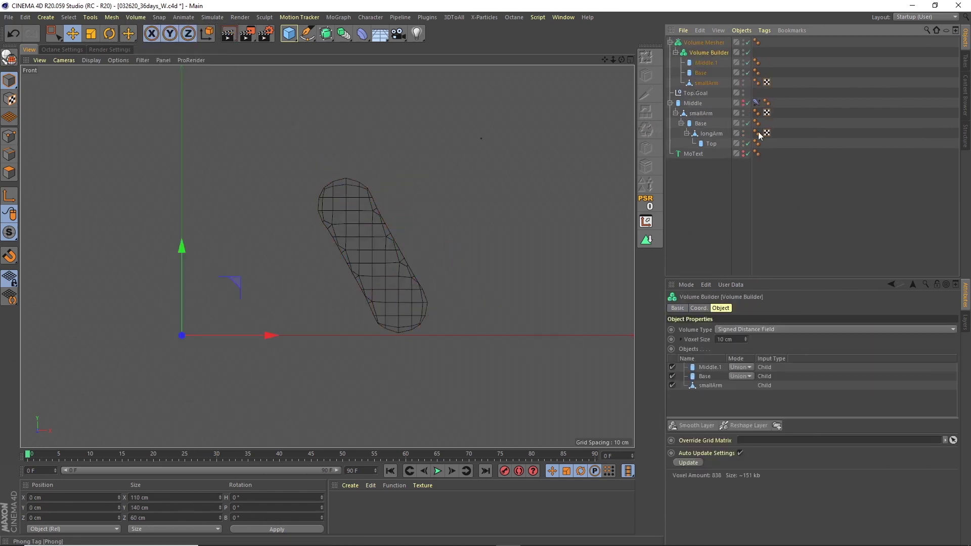
click(743, 385)
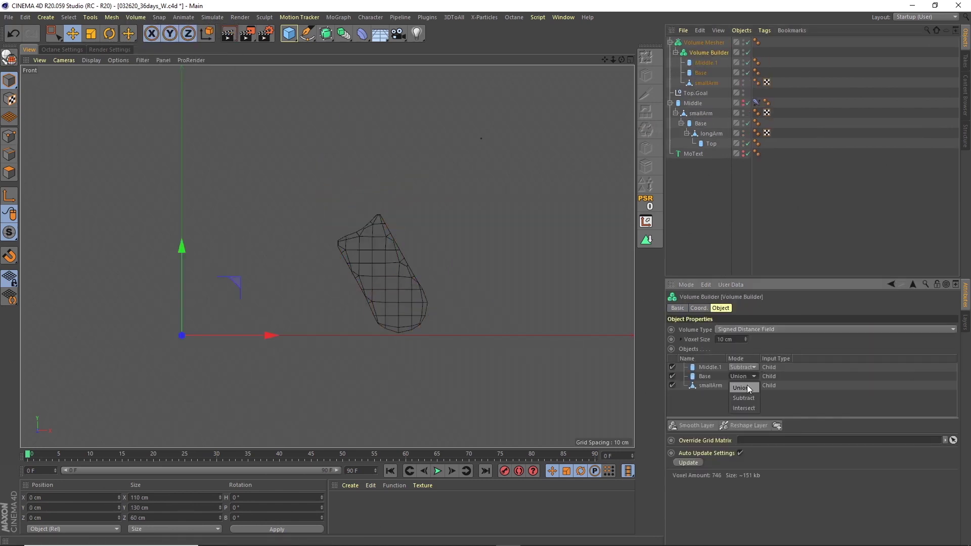
Align the Volume Mesher's axis with the smallArm pivot using Reset PSR, keeping the source parts inside its Volume Builder.
click(709, 42)
click(705, 64)
shift+click(706, 82)
drag(706, 83, 694, 89)
drag(701, 42, 698, 83)
click(651, 202)
key(ctrl+y)
key(ctrl+y)
key(ctrl+y)
key(ctrl+y)
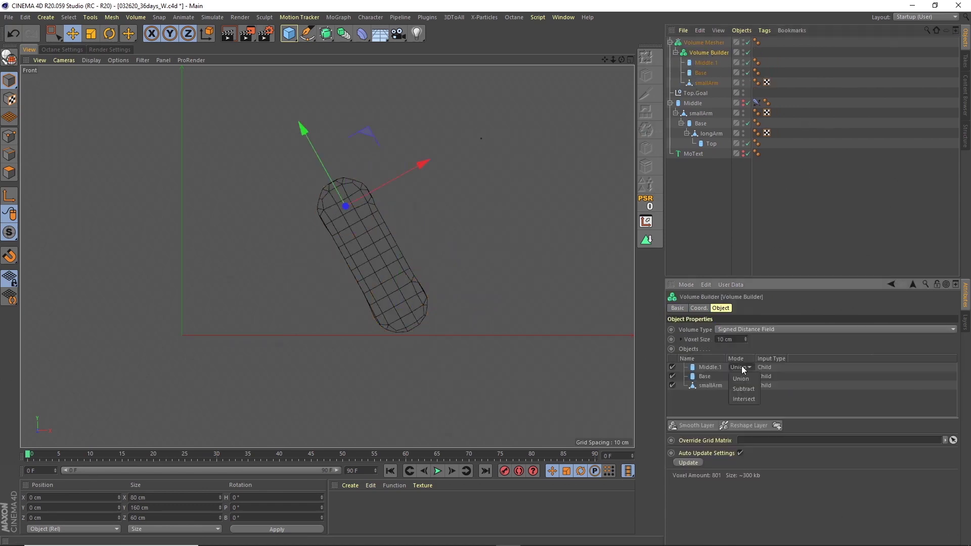
Subtract both cylinders from smallArm in the Volume Builder with a 1 cm voxel size, and add a Smooth Layer.
double_click(725, 339)
text(1)
key(Return)
click(696, 426)
click(723, 368)
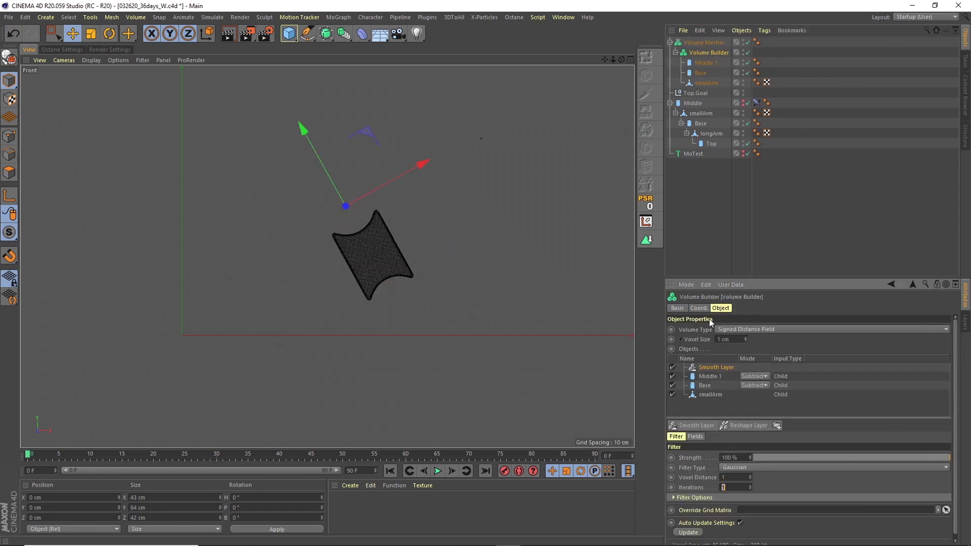
Rename the Volume Mesher as Volume Mesher OG and create an instance of it.
click(696, 240)
click(670, 42)
click(680, 43)
drag(699, 67, 700, 68)
key(ctrl+z)
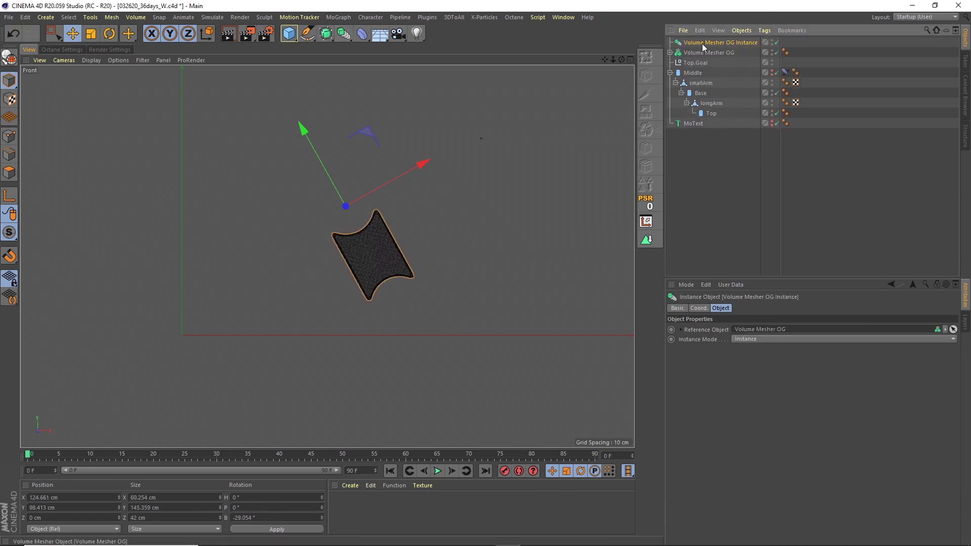
Replace smallArm in the Middle hierarchy with Volume Mesher OG Instance, then hide Volume Mesher OG and show Middle.
drag(702, 43, 704, 74)
click(704, 113)
key(Delete)
alt+double_click(776, 44)
alt+click(777, 64)
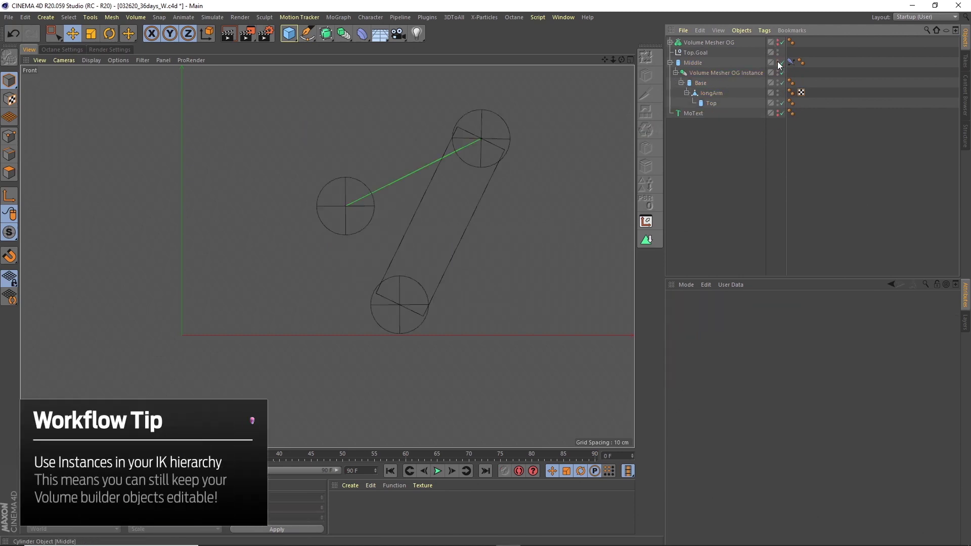
Try to delete Middle's IK tag and separate Base from the Volume Mesher OG Instance.
click(790, 63)
key(Delete)
click(714, 73)
middle_click(702, 83)
drag(701, 83, 708, 109)
click(710, 73)
key(Delete)
click(705, 42)
key(ctrl+z)
key(ctrl+z)
key(ctrl+z)
key(ctrl+z)
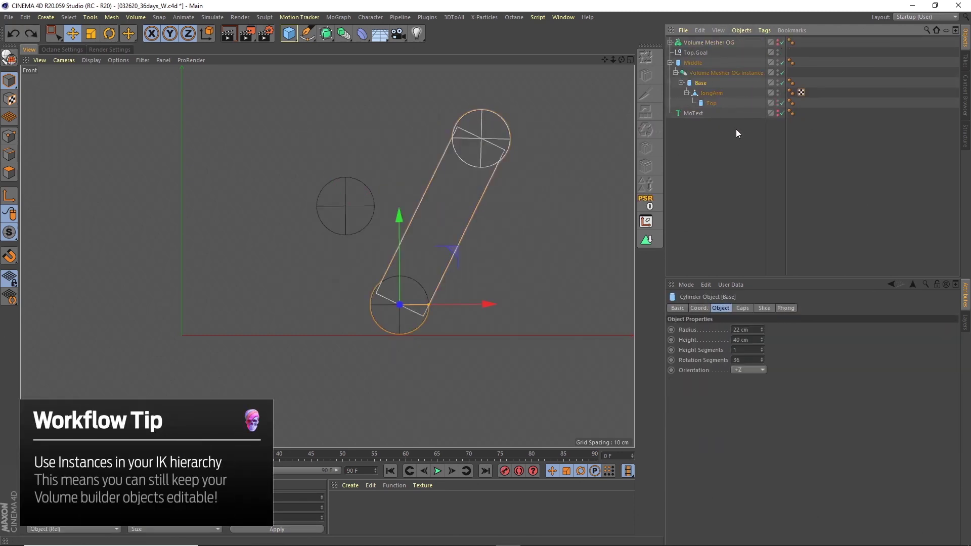
Try to group Volume Mesher OG in a null named OG Objects and test the arms by moving Top.Goal.
click(734, 140)
alt+click(778, 43)
click(724, 43)
click(741, 31)
click(759, 157)
double_click(689, 42)
text(OG Objects)
click(778, 72)
click(695, 53)
drag(575, 138, 594, 138)
Undo the Top.Goal move, the OG Objects grouping and the IK tag deletion.
key(ctrl+z)
key(ctrl+z)
key(ctrl+z)
key(ctrl+z)
key(ctrl+z)
key(ctrl+z)
key(ctrl+z)
key(ctrl+z)
Group Volume Mesher OG in a hidden null named OG Objects, and move Top.Goal to test the IK chain.
click(681, 147)
click(718, 43)
click(742, 31)
click(758, 157)
click(670, 43)
alt+click(778, 53)
alt+click(778, 43)
double_click(691, 43)
text(OG Objects)
key(Return)
click(670, 43)
click(695, 53)
mouse_move(537, 139)
mouse_down()
mouse_move(679, 116)
mouse_move(529, 149)
mouse_up()
Duplicate the Base cylinder with its longArm and Top children.
click(712, 93)
click(701, 83)
shift+click(717, 104)
key(ctrl+c)
key(ctrl+v)
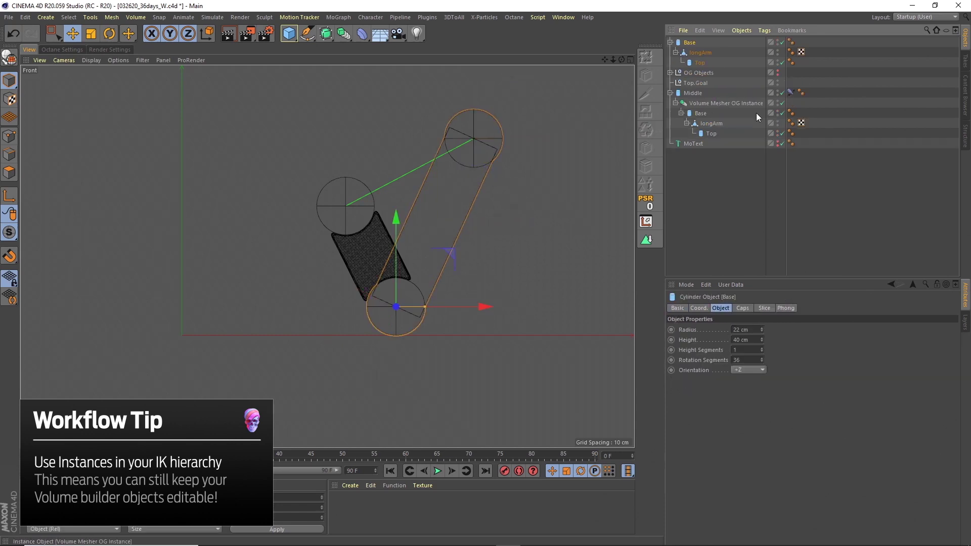
Hide the Middle rig and separate the duplicated Base, Top and longArm into individual top-level objects.
alt+click(778, 93)
click(747, 195)
drag(698, 63, 694, 68)
click(690, 43)
shift+click(694, 63)
Combine the duplicated Base, Top and longArm in a Volume Builder inside a new Volume Mesher.
click(144, 17)
click(156, 56)
click(140, 17)
click(155, 46)
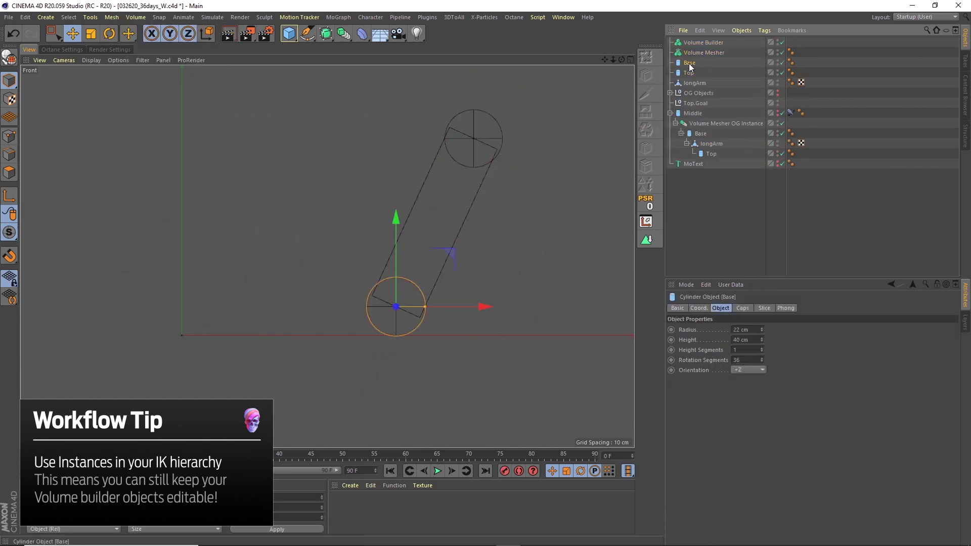
key(ctrl+z)
click(694, 63)
shift+click(693, 83)
drag(693, 64, 699, 39)
click(695, 63)
shift+click(697, 83)
drag(706, 53, 706, 43)
Subtract Base and Top from longArm with 1 cm voxels and a Smooth Layer, and rename the Volume Mesher as Long Arm.
click(705, 42)
click(708, 53)
click(742, 368)
click(743, 388)
click(743, 377)
click(705, 425)
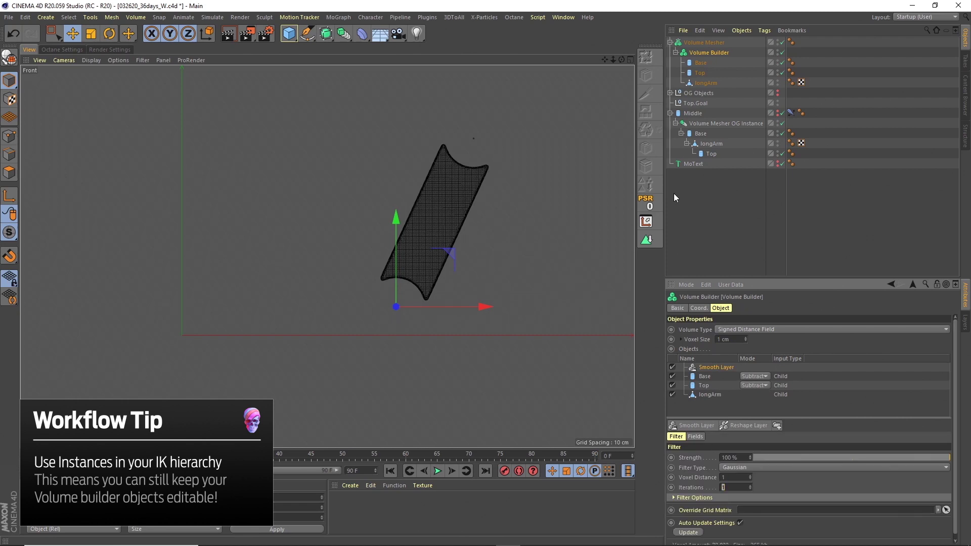
click(670, 43)
double_click(704, 43)
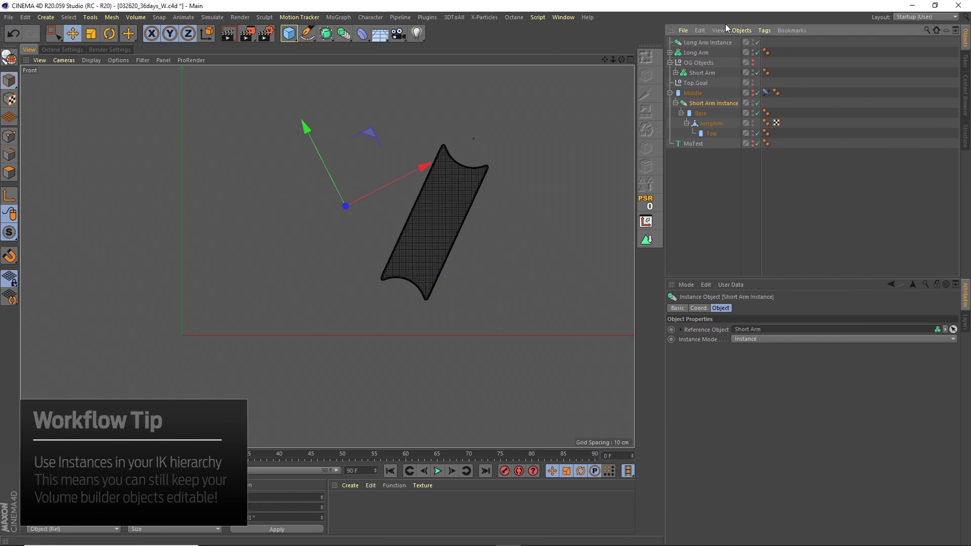
Replace longArm under the rig's Base with Long Arm Instance, and move Long Arm into OG Objects.
mouse_move(724, 102)
mouse_down()
mouse_move(717, 122)
mouse_move(719, 114)
mouse_up()
click(709, 124)
click(712, 133)
key(Delete)
drag(697, 43, 704, 53)
click(671, 43)
Move Top.Goal to bend the chain and examine the jointed arms in the perspective view.
click(695, 53)
drag(558, 138, 615, 149)
click(631, 60)
click(323, 60)
alt+drag(481, 284, 525, 248)
alt+drag(450, 217, 435, 300)
click(670, 43)
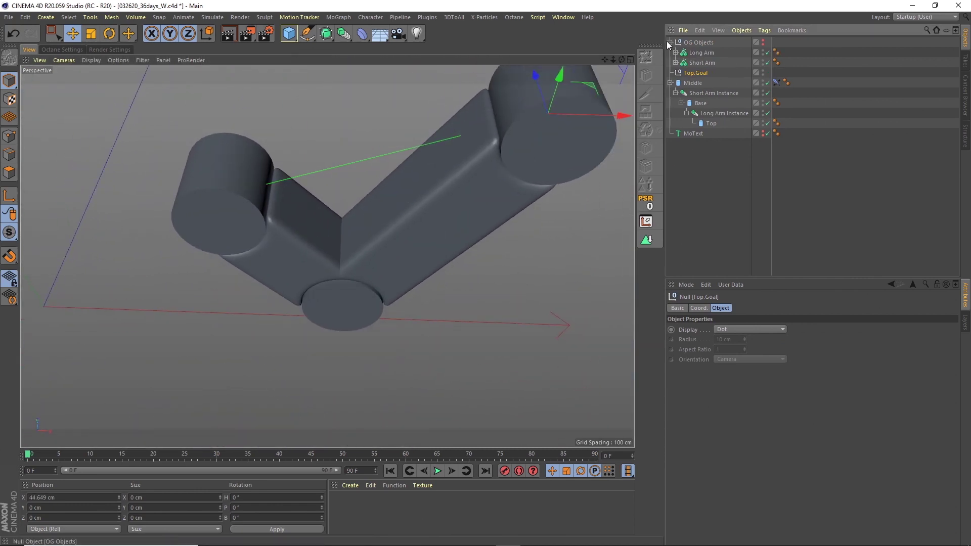
Try to scale smallArm inside Short Arm's Volume Builder to about 77%.
click(695, 63)
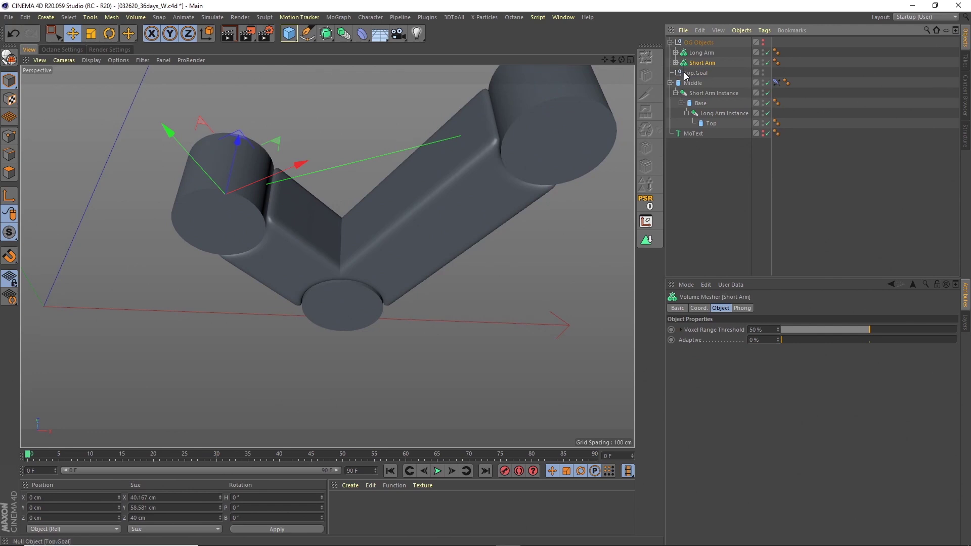
click(675, 63)
click(712, 103)
key(t)
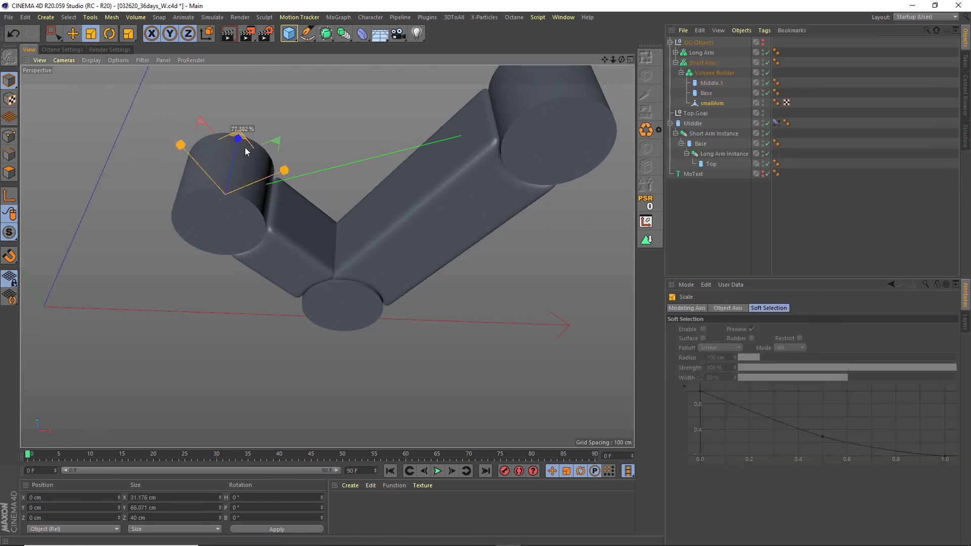
key(ctrl+z)
key(ctrl+z)
Duplicate the longArm polygon object from Long Arm's Volume Builder.
click(706, 104)
alt+drag(420, 126, 314, 134)
alt+drag(327, 256, 419, 268)
click(675, 63)
click(676, 53)
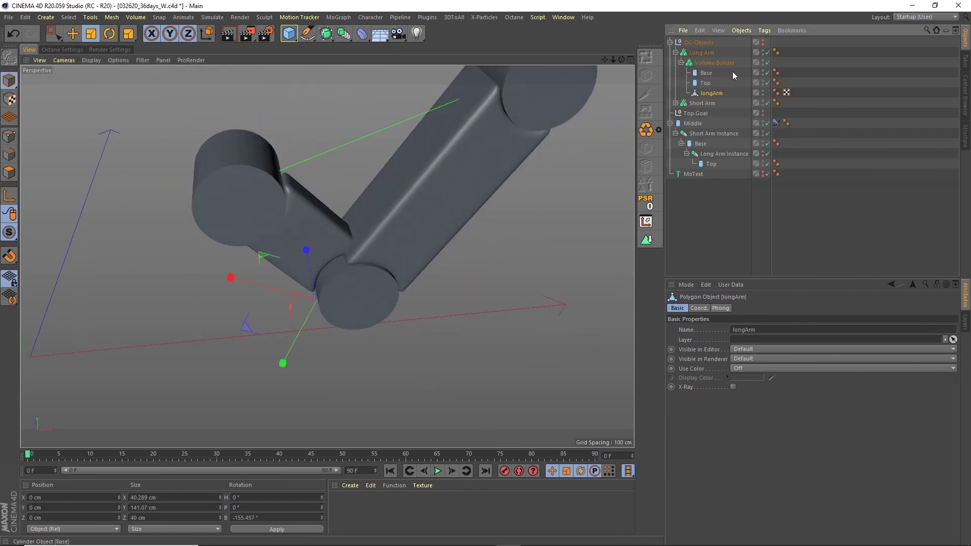
key(ctrl+c)
key(ctrl+v)
Scale the longArm copy to about 21.6 cm deep and align it with the original longArm using Reset PSR.
drag(695, 43, 709, 64)
drag(307, 251, 311, 270)
drag(692, 43, 711, 103)
click(648, 202)
drag(703, 38, 702, 39)
alt+drag(481, 193, 463, 136)
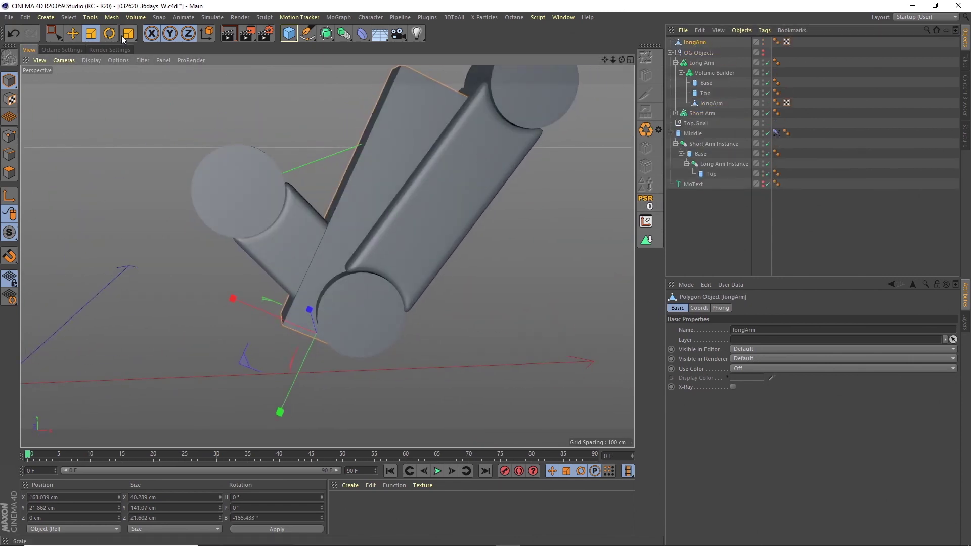
Reset Top.Goal's PSR so the rigged long arm lines up with the longArm copy.
click(110, 34)
alt+drag(445, 247, 412, 227)
key(e)
drag(309, 316, 318, 324)
alt+drag(408, 209, 457, 219)
click(694, 124)
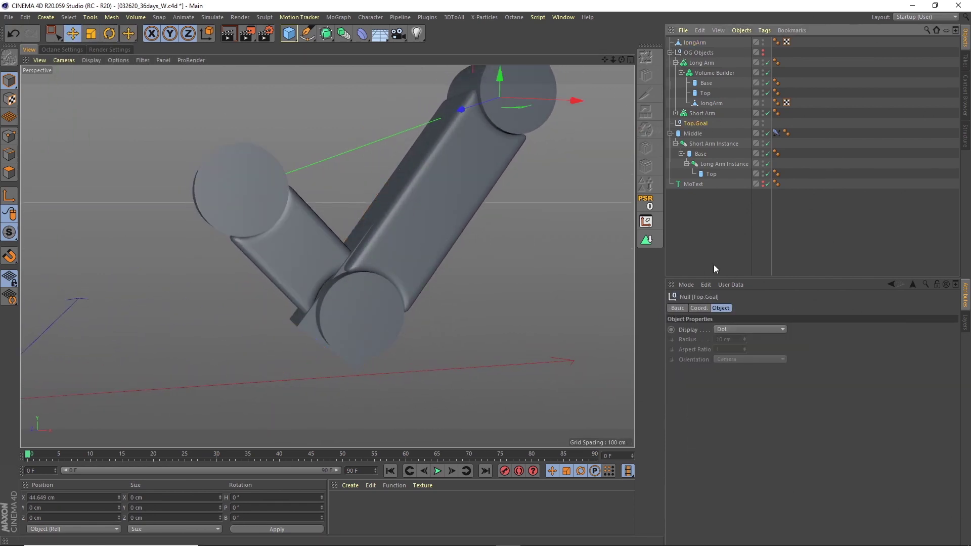
click(649, 203)
click(705, 42)
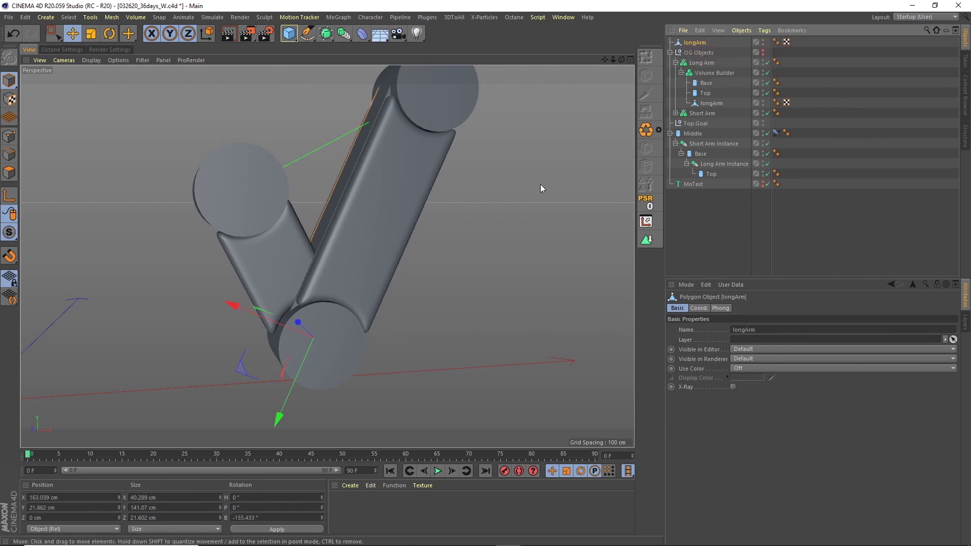
Widen the longArm copy to about 45.7 cm and shift it along the arm toward the base joint.
key(t)
drag(235, 305, 225, 301)
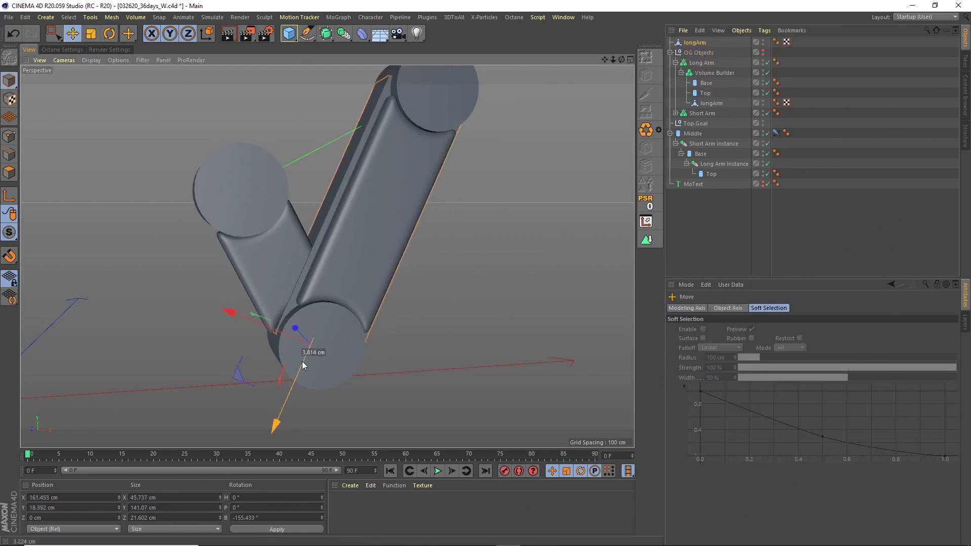
drag(297, 373, 265, 416)
Add the longArm copy to Long Arm's Volume Builder beneath the Smooth Layer and set it to Subtract.
drag(696, 42, 710, 98)
click(714, 62)
drag(710, 367, 712, 399)
click(754, 394)
click(753, 412)
Move Top.Goal to fold the short arm toward the long arm's slot, and save the scene.
mouse_move(389, 220)
alt+mouse_down()
mouse_move(385, 269)
mouse_move(511, 179)
mouse_move(403, 227)
alt+mouse_up()
click(695, 123)
drag(475, 113, 446, 178)
click(8, 17)
click(25, 100)
Duplicate the Middle cylinder in the front view and delete the copy's child objects.
click(670, 42)
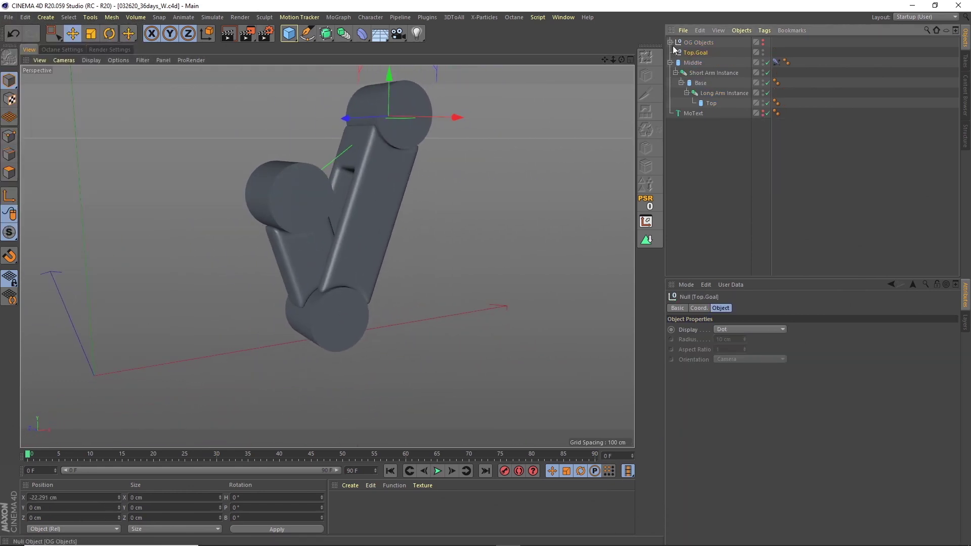
click(688, 139)
click(631, 60)
click(631, 257)
click(693, 63)
key(ctrl+c)
key(ctrl+v)
click(711, 53)
key(Delete)
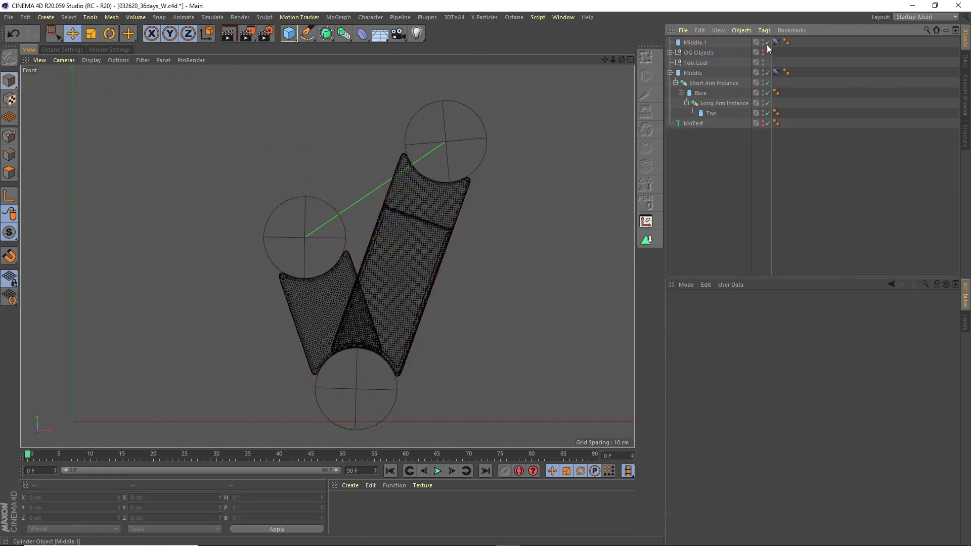
Place Middle.1 in a new Volume Builder inside a Volume Mesher.
double_click(705, 43)
click(136, 17)
click(147, 56)
click(135, 17)
click(147, 44)
drag(704, 42, 708, 53)
Set Middle.1's Volume Builder to a 1 cm voxel size and add a Smooth Layer.
click(709, 54)
drag(733, 339, 719, 340)
text(1)
key(Return)
click(697, 426)
click(709, 368)
click(708, 203)
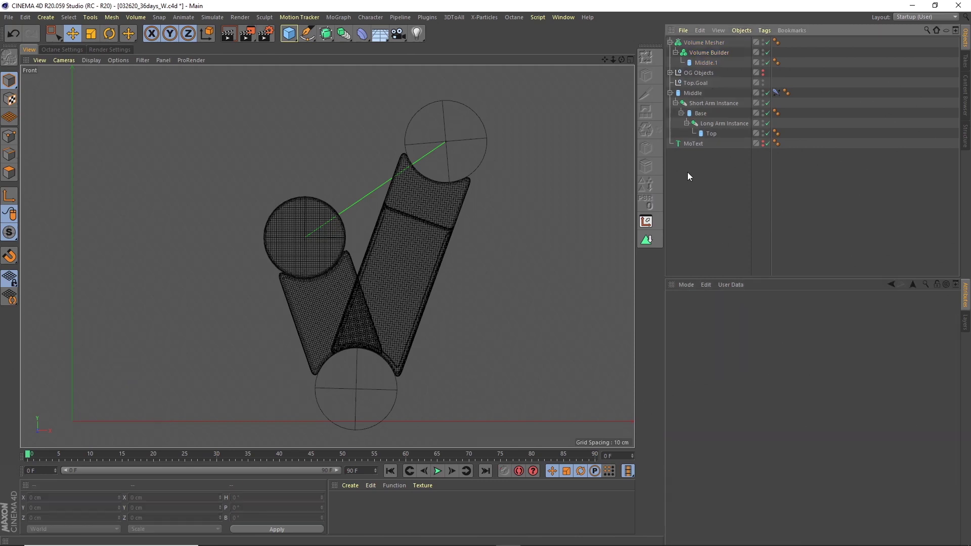
Switch to the perspective view and rename the new Volume Mesher as Middle.
click(630, 59)
click(323, 60)
click(704, 42)
double_click(704, 42)
text(Middle)
key(Return)
click(347, 34)
click(670, 53)
drag(693, 53, 696, 77)
click(670, 52)
click(691, 45)
key(ctrl+z)
Move the Middle mesher into OG Objects and create an instance of it.
click(670, 42)
click(675, 53)
click(645, 202)
drag(698, 53, 707, 73)
click(676, 52)
click(700, 53)
click(345, 34)
click(670, 52)
Replace the rig's original Middle cylinder with Middle Instance, transferring the IK tag and the child arm hierarchy to it.
click(705, 84)
key(Delete)
click(706, 74)
drag(776, 62, 777, 73)
drag(706, 73, 699, 58)
click(693, 113)
key(Delete)
click(704, 63)
alt+drag(415, 236, 326, 226)
Duplicate the Middle.1 cylinder outside OG Objects and resize the copy to a 13.57 cm radius and 47.823 cm height.
click(670, 42)
click(684, 52)
click(675, 53)
click(714, 63)
click(696, 425)
drag(714, 377, 712, 364)
ctrl+drag(711, 72, 697, 39)
drag(696, 42, 699, 50)
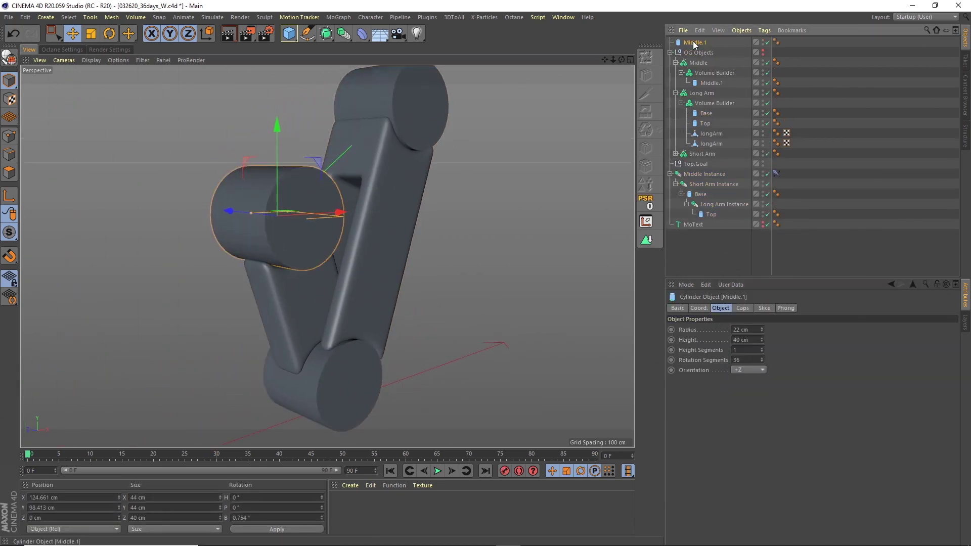
mouse_move(264, 215)
mouse_down()
mouse_move(299, 210)
mouse_move(269, 215)
mouse_up()
Subtract the smaller cylinder in Middle's Volume Builder, name it hole, and duplicate it outside OG Objects.
drag(695, 42, 711, 73)
click(711, 62)
click(748, 376)
click(751, 396)
click(707, 71)
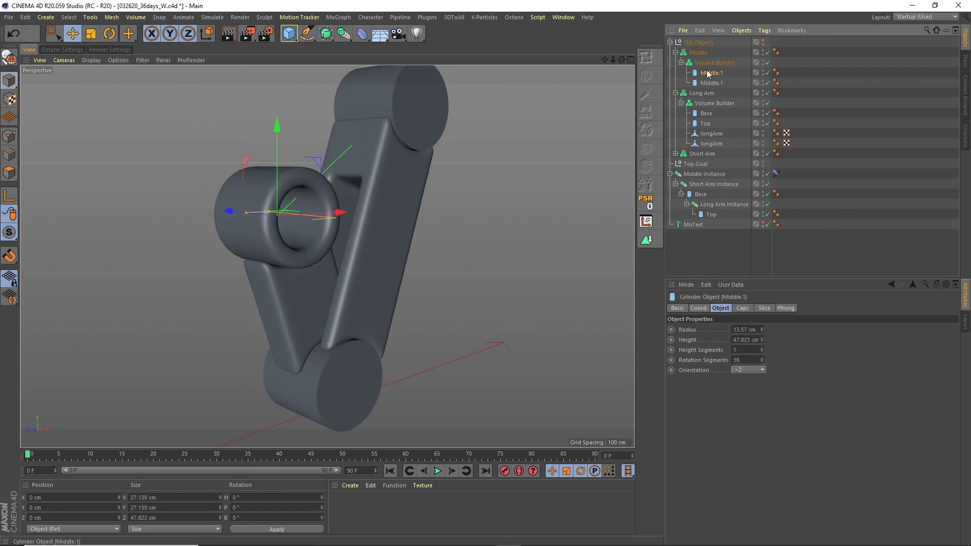
ctrl+drag(708, 73, 757, 33)
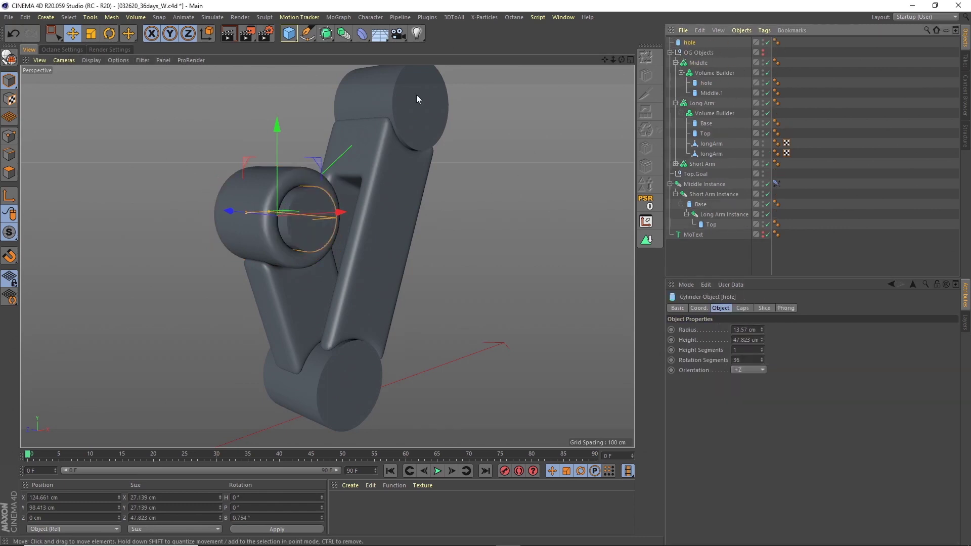
Fillet the duplicated hole cylinder's caps with a 5 cm radius and parent it under Middle Instance.
click(742, 308)
click(709, 352)
text(5)
key(Return)
mouse_move(420, 175)
alt+mouse_down()
mouse_move(391, 141)
mouse_move(410, 175)
alt+mouse_up()
click(675, 62)
click(676, 72)
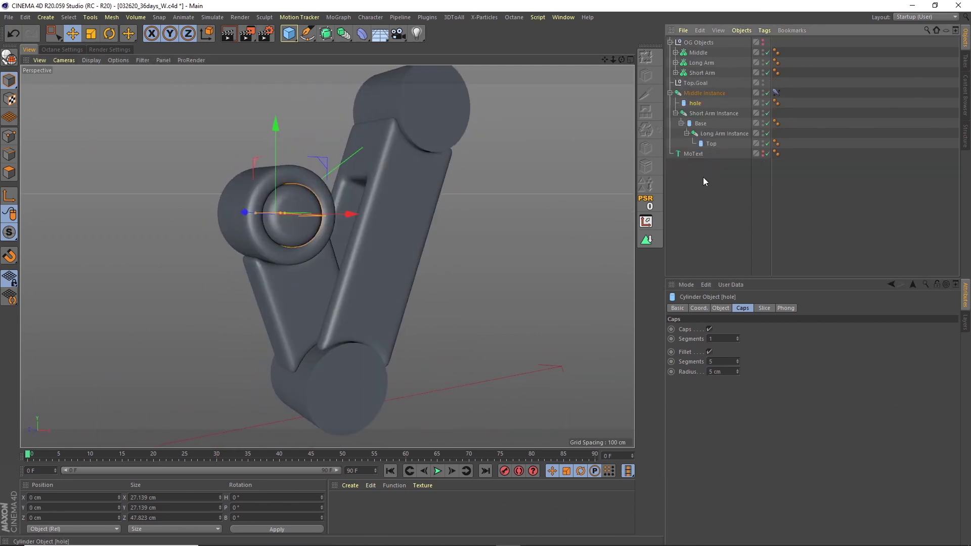
Test the IK rig by moving Top.Goal and undo the move.
click(699, 83)
drag(473, 117, 481, 135)
key(ctrl+z)
Duplicate Middle Instance and delete the copy's child objects and IK tag.
scroll(489, 160, down, 4)
click(698, 52)
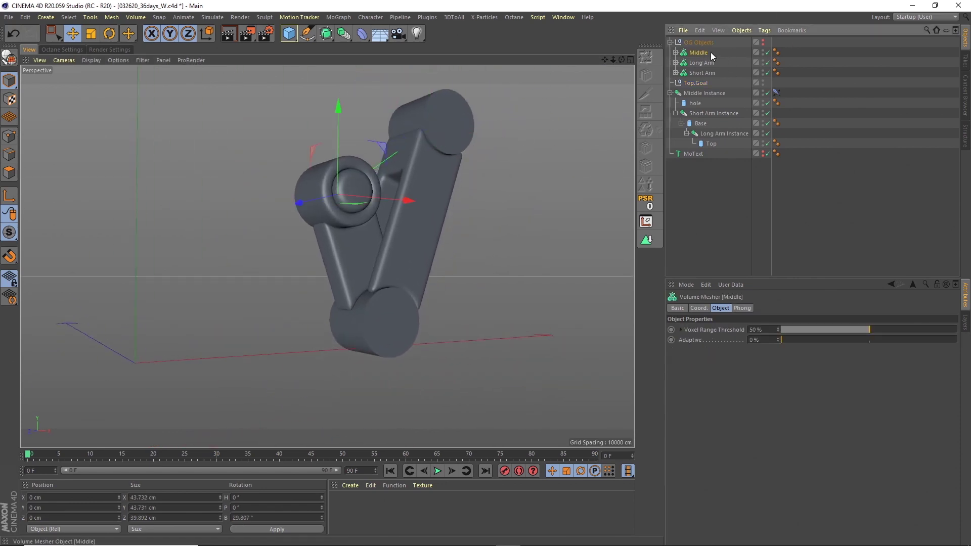
click(706, 93)
key(ctrl+c)
key(ctrl+v)
click(696, 53)
shift+click(711, 93)
key(Delete)
click(776, 43)
key(Delete)
click(712, 43)
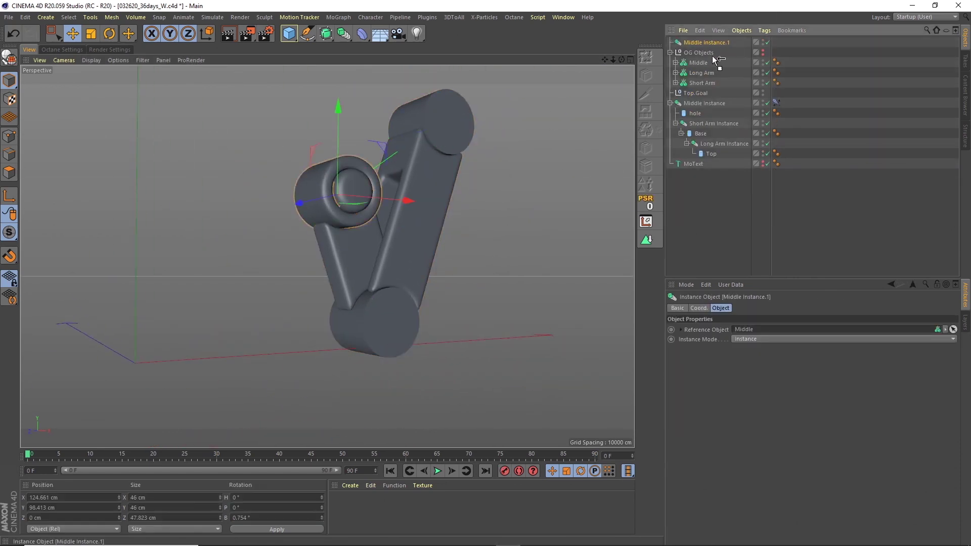
Replace the Base cylinder in the rig with the Middle Instance copy, keeping Long Arm Instance beneath it, and rename it Bottom.
drag(701, 43, 701, 47)
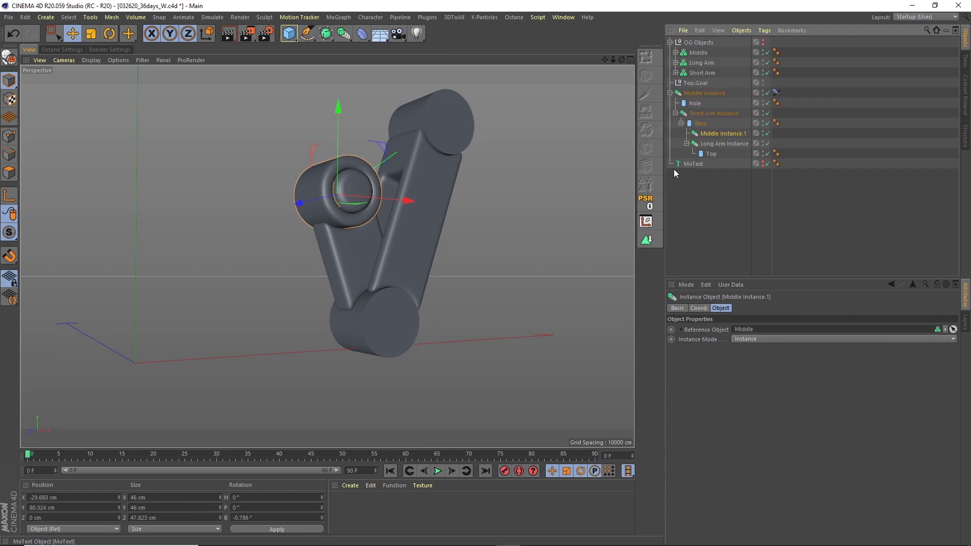
click(700, 155)
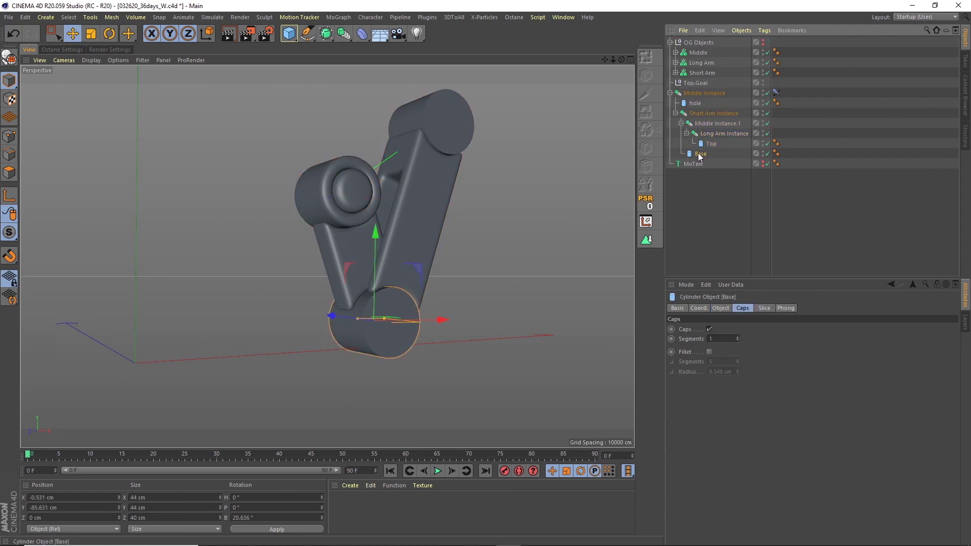
key(Delete)
double_click(718, 124)
text(Bottom)
key(Return)
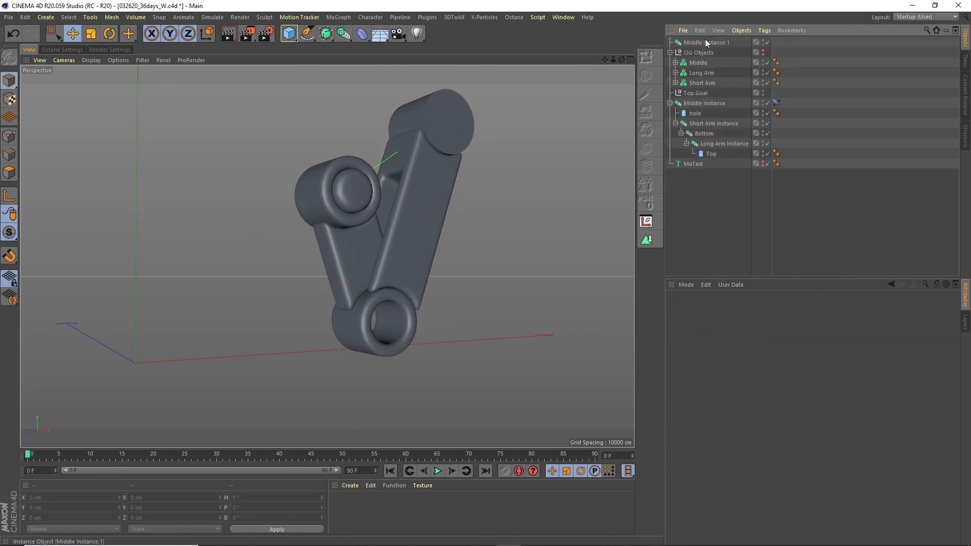
Replace the Top cylinder under Long Arm Instance with another Middle Instance copy named Top.
drag(717, 137, 718, 139)
click(712, 154)
key(Delete)
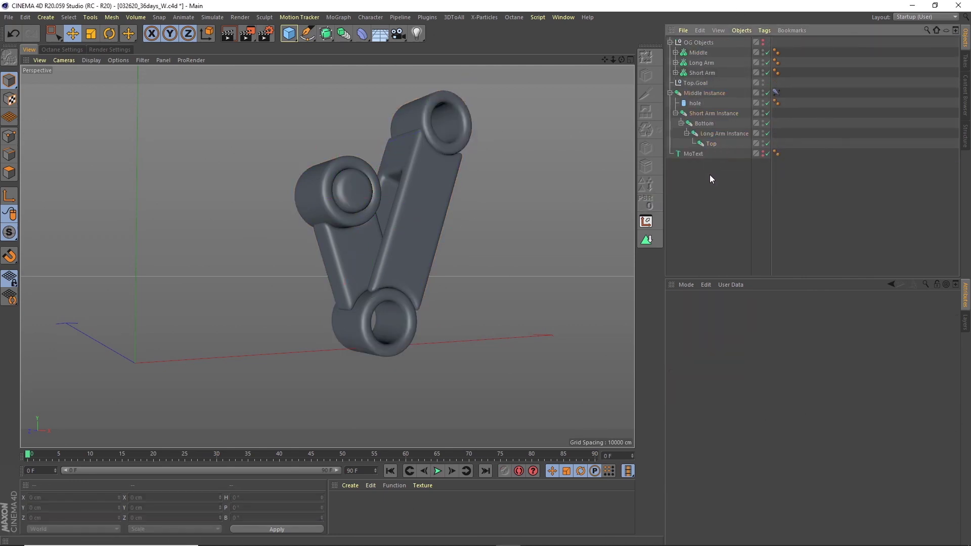
Paste two copies of the filleted hole cylinder, parent them under Bottom and Top, and reset their PSR.
click(697, 104)
key(ctrl+c)
key(ctrl+v)
key(ctrl+v)
drag(696, 42, 712, 164)
click(646, 203)
click(723, 207)
Test the arms by moving Top.Goal again and undo the move.
click(696, 83)
drag(495, 137, 555, 145)
key(ctrl+z)
Replace the hole under Top with a copy of Bottom's hole and reset its PSR to align it with Top.
click(718, 164)
key(Delete)
click(706, 133)
key(ctrl+c)
key(ctrl+v)
drag(695, 42, 748, 339)
click(733, 205)
click(810, 92)
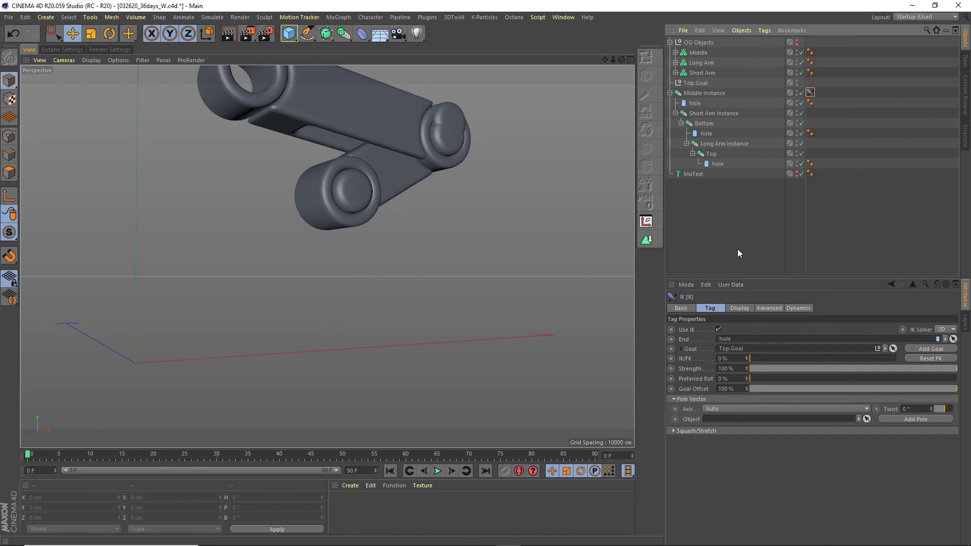
click(395, 471)
click(718, 163)
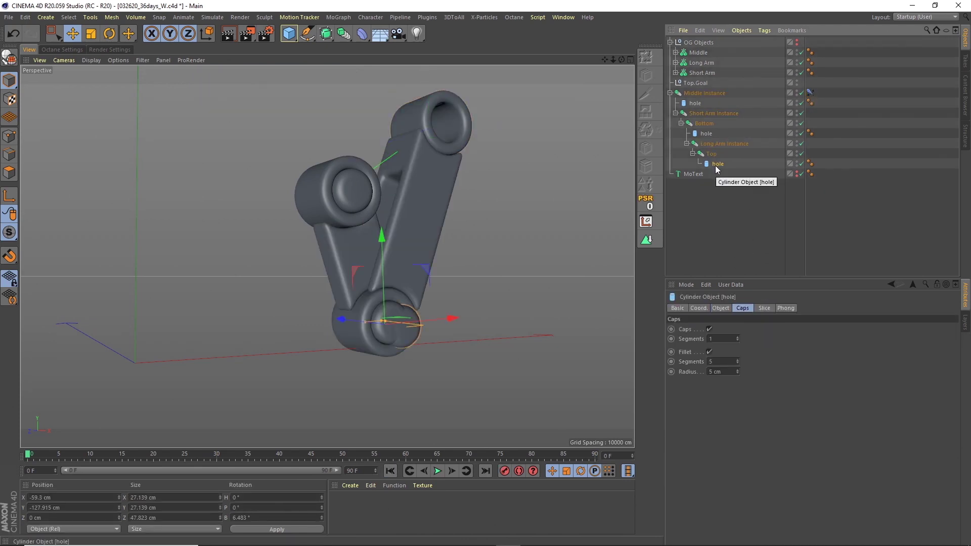
click(646, 202)
click(817, 107)
Move Top.Goal to repose the arms.
click(695, 83)
drag(495, 137, 480, 167)
mouse_move(621, 60)
mouse_down()
mouse_move(608, 75)
mouse_move(610, 66)
mouse_up()
click(9, 17)
click(20, 64)
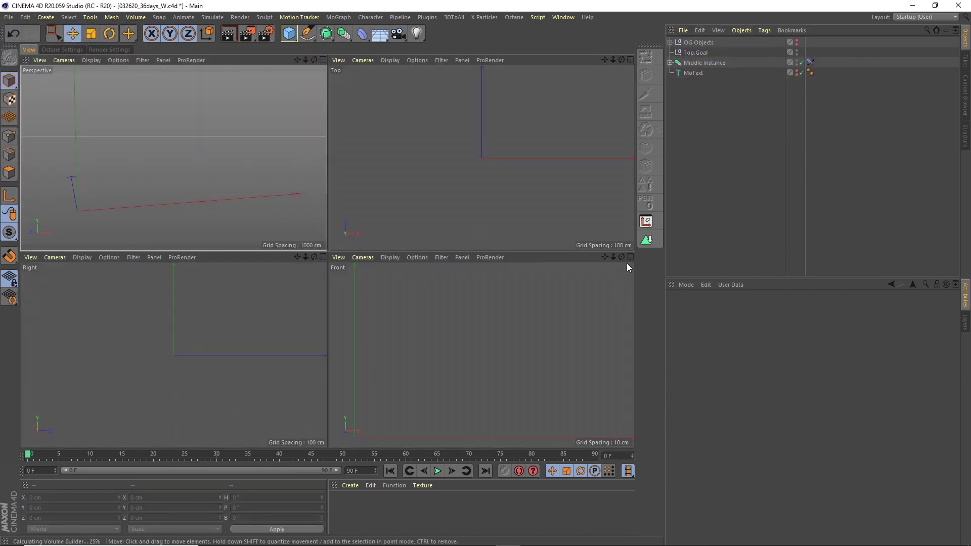
In the front view, duplicate Top.Goal and Middle Instance, naming the two goals Left Goal and Right Goal.
click(630, 257)
click(694, 73)
click(796, 72)
click(696, 52)
click(646, 203)
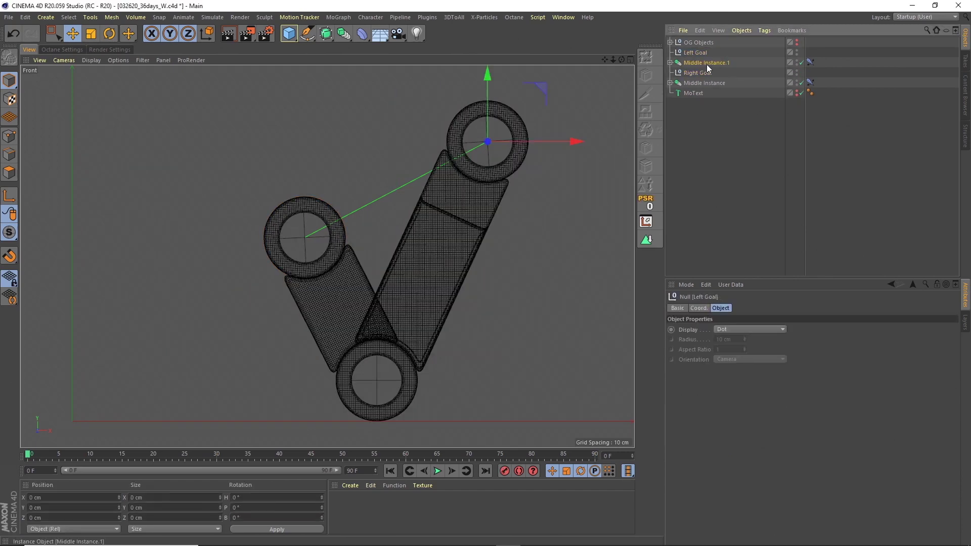
Rename Middle Instance.1 as Left Arm and Middle Instance as Right Arm.
double_click(710, 62)
text(Left Arm)
key(Return)
double_click(703, 83)
text(Right Arm)
key(Return)
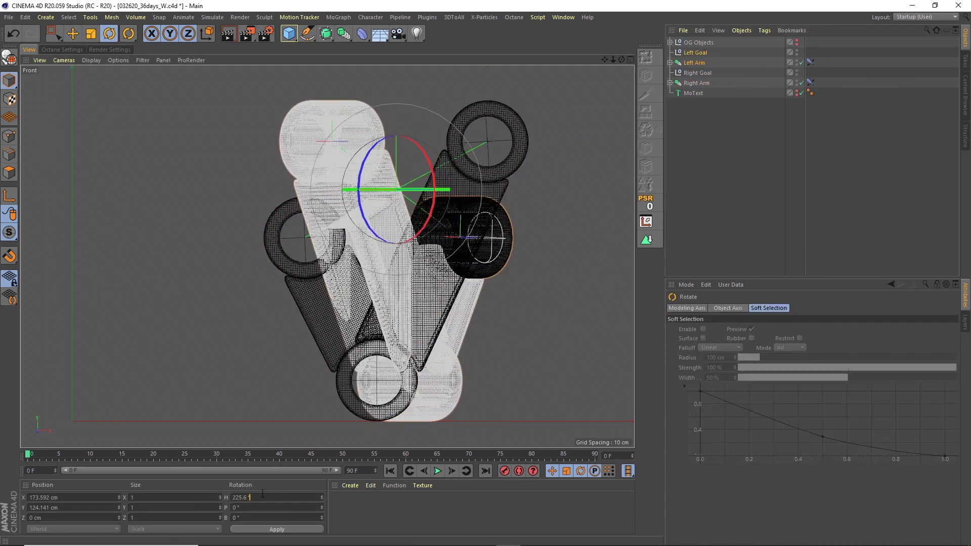
Rotate Left Goal and Left Arm to a -180° heading and set Left Arm's X position to 124.661 cm.
key(Return)
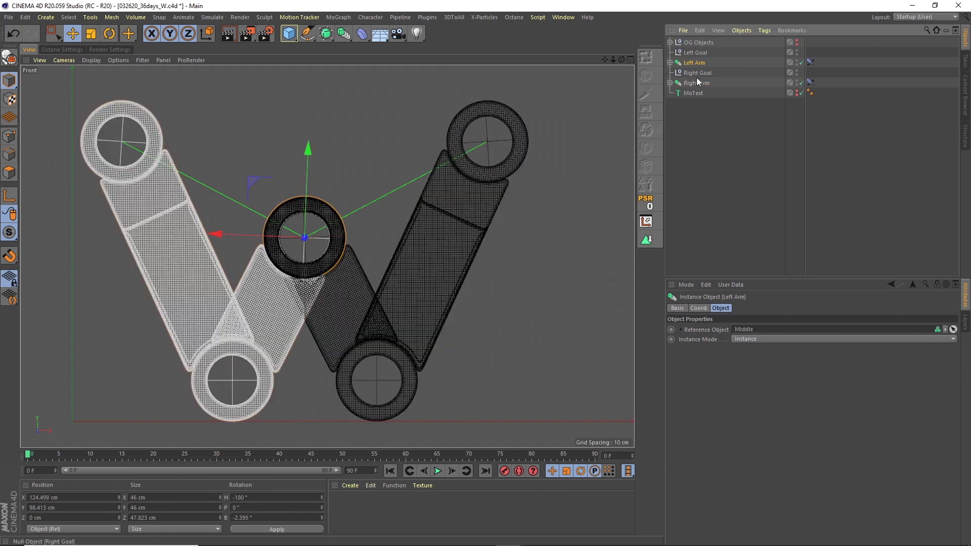
click(696, 83)
click(694, 64)
double_click(49, 498)
text(124.661)
key(Return)
Hide Left Arm's overlapping middle joint while keeping its hole and short arm hierarchy visible.
click(694, 63)
click(670, 63)
alt+click(797, 61)
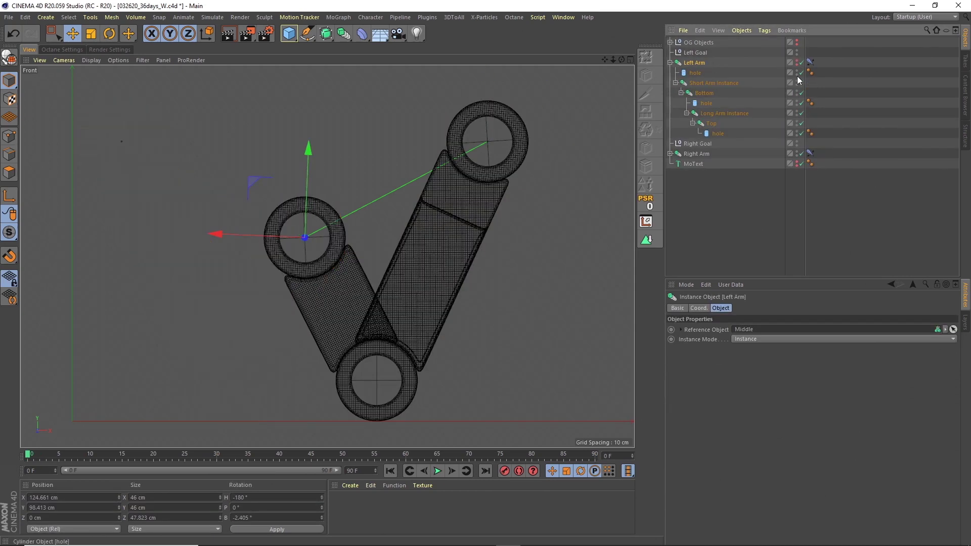
alt+double_click(796, 84)
click(733, 202)
key(F1)
alt+drag(349, 215, 451, 175)
alt+drag(452, 176, 485, 169)
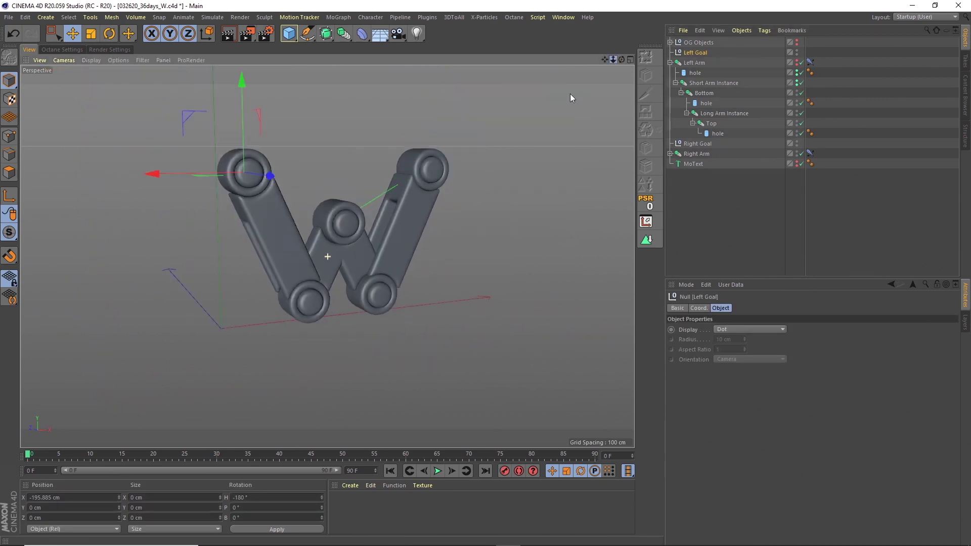
alt+drag(570, 93, 589, 96)
click(686, 177)
Duplicate the short arm mesher in OG Objects as Short Arm Left, and label the originals Short Arm Right and Long Arm Right.
click(695, 63)
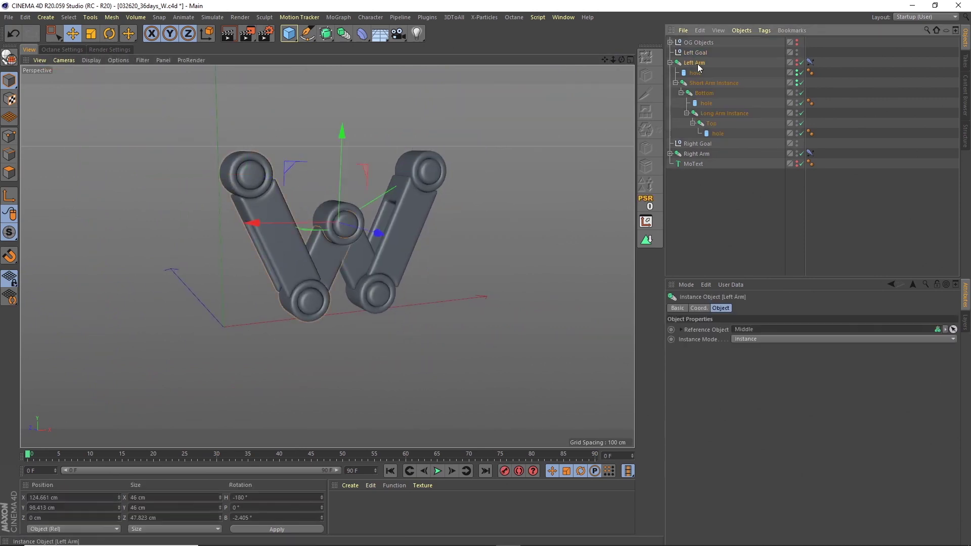
click(703, 83)
click(681, 93)
click(675, 83)
click(670, 43)
click(702, 72)
click(712, 63)
drag(706, 58, 706, 67)
click(676, 63)
double_click(712, 63)
text(Left)
key(Return)
Inspect Short Arm Left's smallArm part and create an instance of Short Arm Left.
scroll(395, 205, up, 6)
alt+middle_drag(395, 204, 440, 151)
click(712, 106)
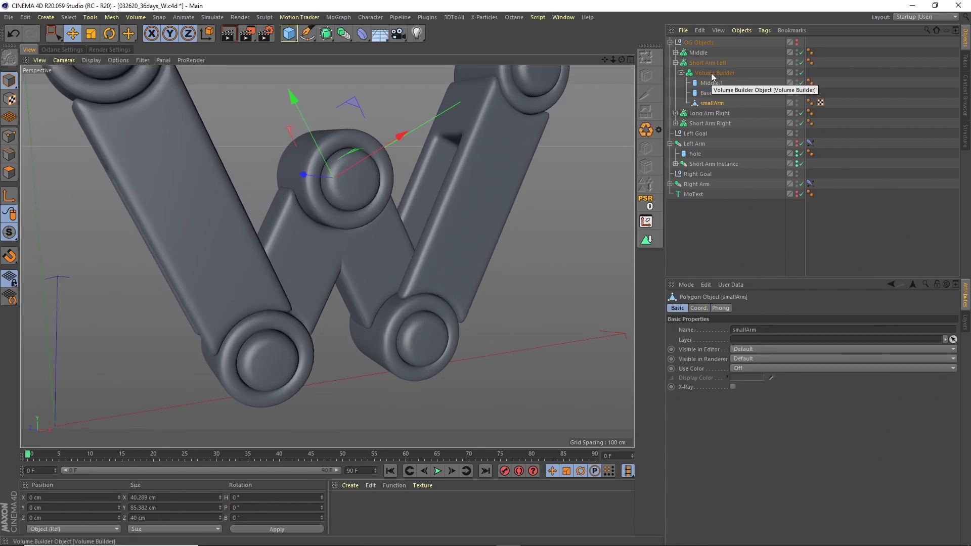
click(675, 63)
click(676, 62)
click(675, 63)
click(342, 35)
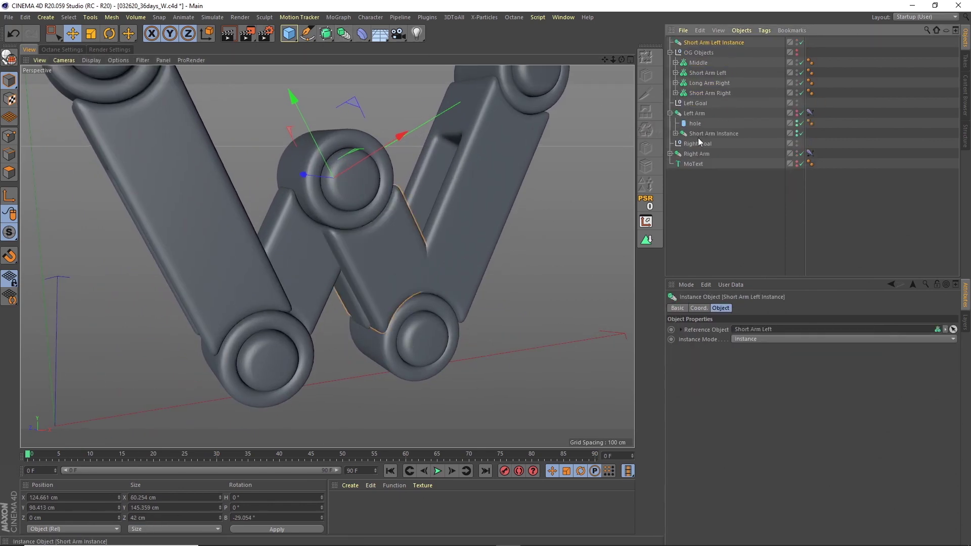
Replace the old Short Arm Instance under Left Arm with Short Arm Left Instance, keeping Bottom beneath it, and make it visible.
ctrl+click(670, 113)
ctrl+click(670, 114)
click(651, 203)
drag(704, 143, 708, 118)
click(706, 184)
key(Delete)
click(714, 123)
alt+click(797, 123)
click(756, 240)
click(675, 62)
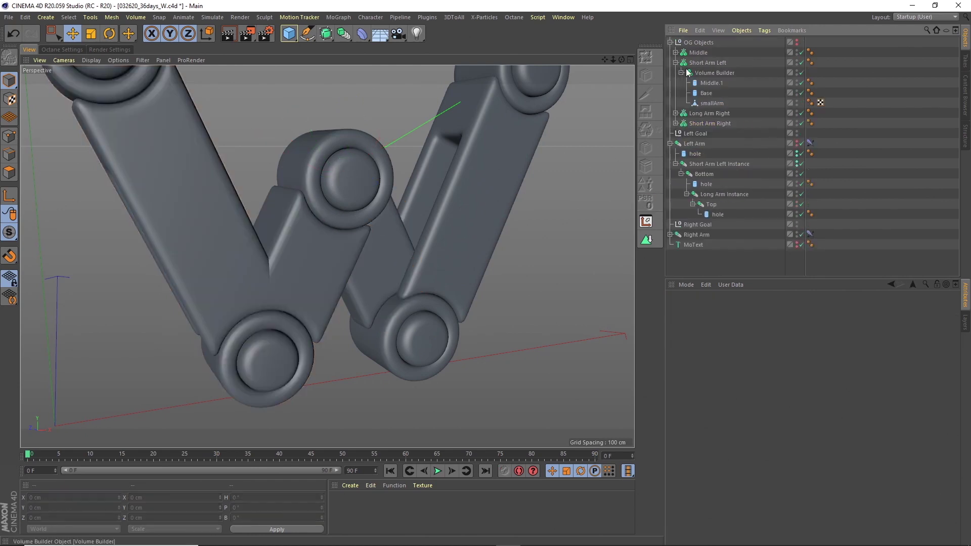
Duplicate smallArm inside Short Arm Left's Volume Builder as smallArmCutout, sized 60 cm in X and 20 cm in Z.
click(711, 103)
key(ctrl+c)
key(ctrl+v)
drag(695, 42, 715, 108)
click(714, 73)
click(733, 394)
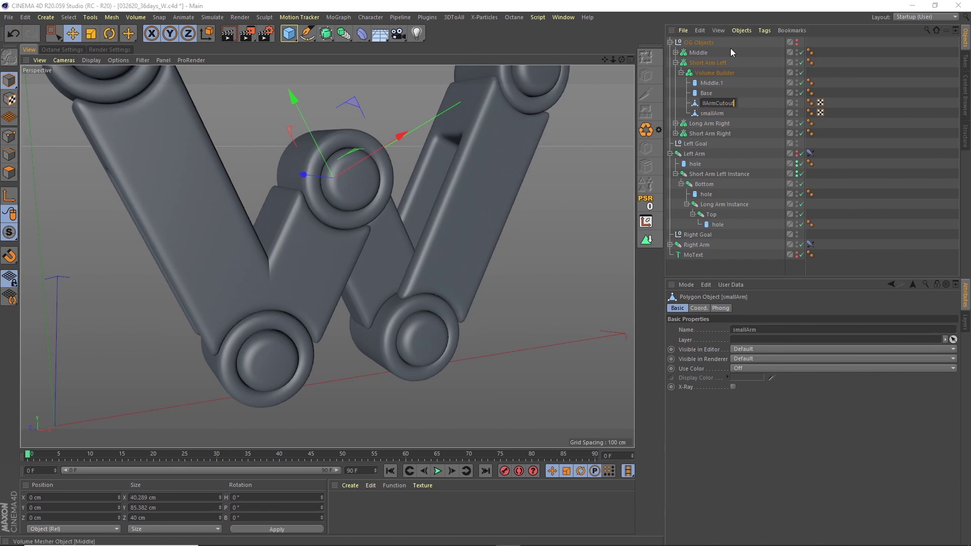
click(171, 518)
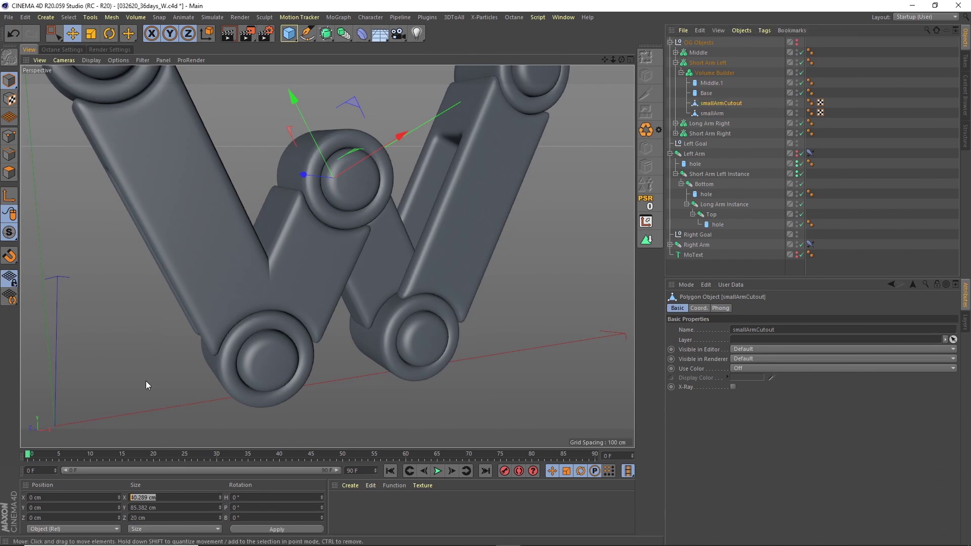
text(60)
key(Return)
Subtract smallArmCutout from Short Arm Left's volume and move it to about -26.6 cm in Y.
click(698, 75)
drag(622, 59, 652, 84)
click(720, 103)
drag(293, 106, 295, 110)
drag(315, 143, 314, 141)
Duplicate Long Arm Right in OG Objects and rename the copy Long Arm Left.
click(676, 62)
click(703, 63)
ctrl+drag(709, 74, 708, 88)
double_click(710, 83)
double_click(723, 84)
text(Left)
key(Return)
Delete the cutout part from Long Arm Left's Volume Builder, keeping Base, Top and longArm.
click(675, 83)
click(712, 125)
click(714, 93)
click(712, 133)
key(Delete)
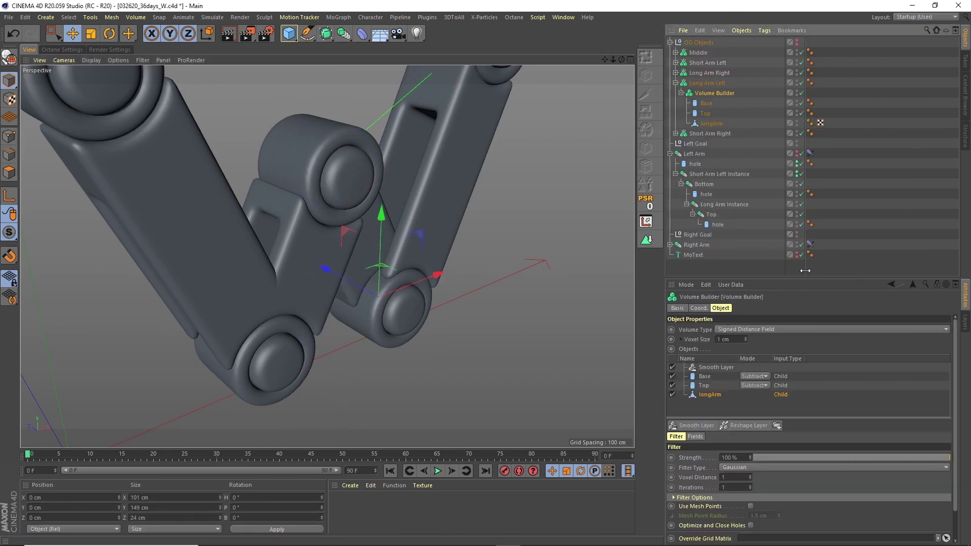
Create an instance of Long Arm Left to replace Long Arm Instance under Bottom, keeping Top beneath it.
click(676, 83)
click(707, 83)
click(344, 33)
click(670, 52)
drag(713, 43, 719, 127)
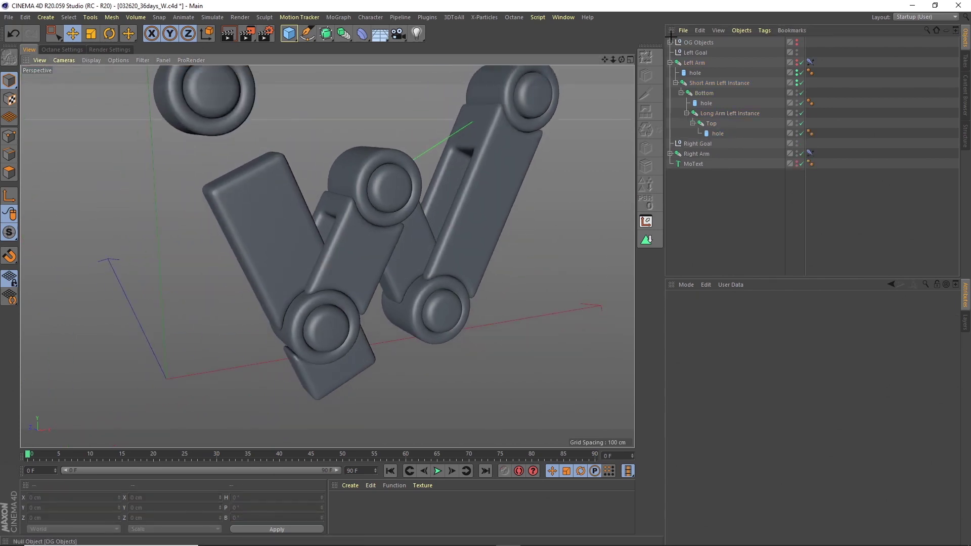
Reposition the longArm part inside Long Arm Left to fit between the joints.
click(670, 42)
click(676, 83)
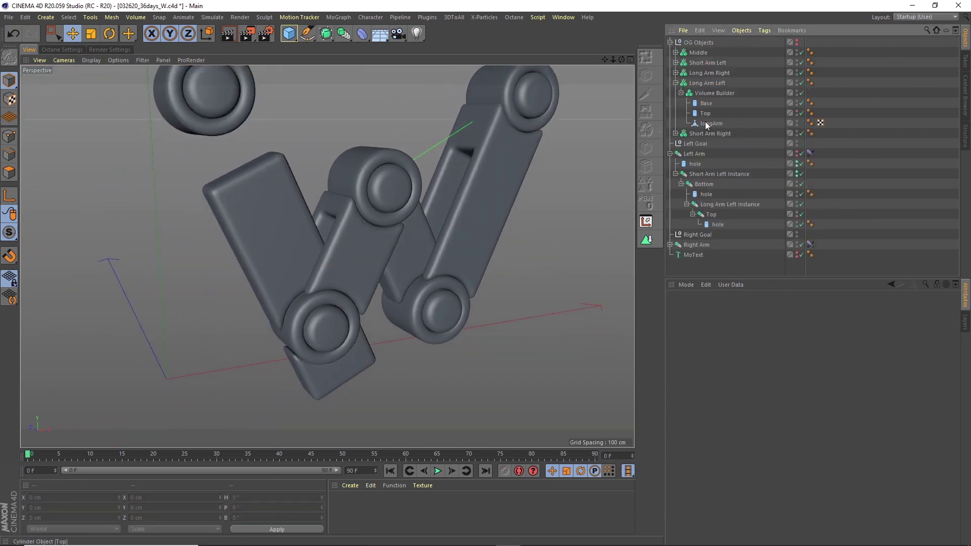
click(706, 124)
drag(422, 309, 403, 353)
Move Left Goal outward along X to about -207 cm.
click(670, 42)
click(670, 63)
click(693, 54)
alt+right_drag(444, 136, 369, 121)
alt+drag(369, 121, 387, 134)
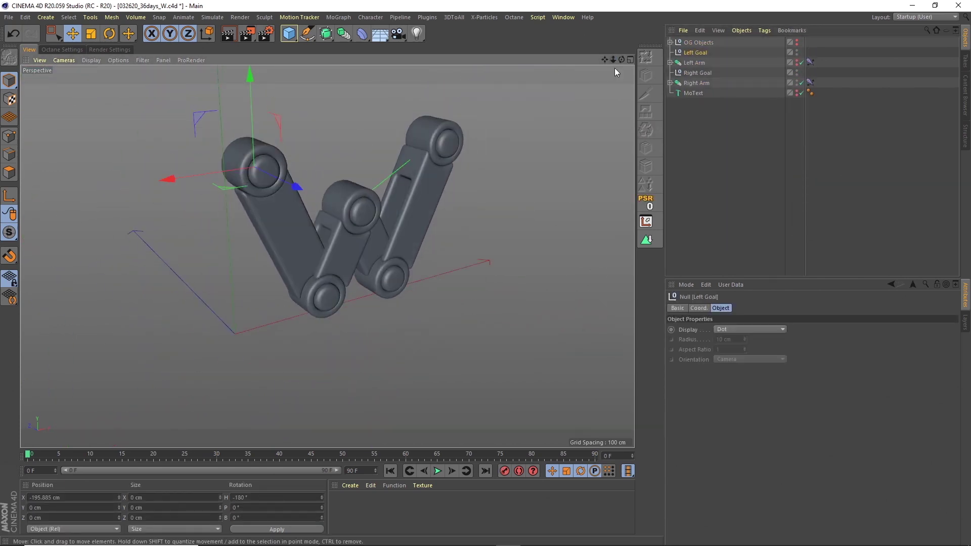
mouse_move(170, 180)
mouse_down()
mouse_move(96, 236)
mouse_move(155, 183)
mouse_up()
Raise smallArmCutout along Y in Short Arm Left, bringing the slot closer to the middle joint.
click(670, 43)
click(702, 72)
click(675, 62)
click(718, 103)
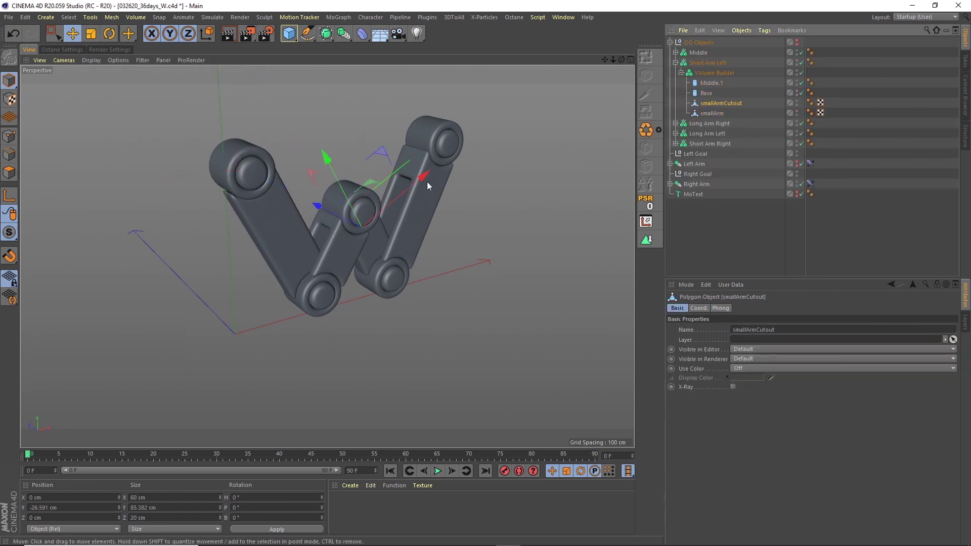
drag(345, 200, 341, 192)
alt+right_drag(344, 190, 407, 168)
alt+drag(407, 168, 424, 136)
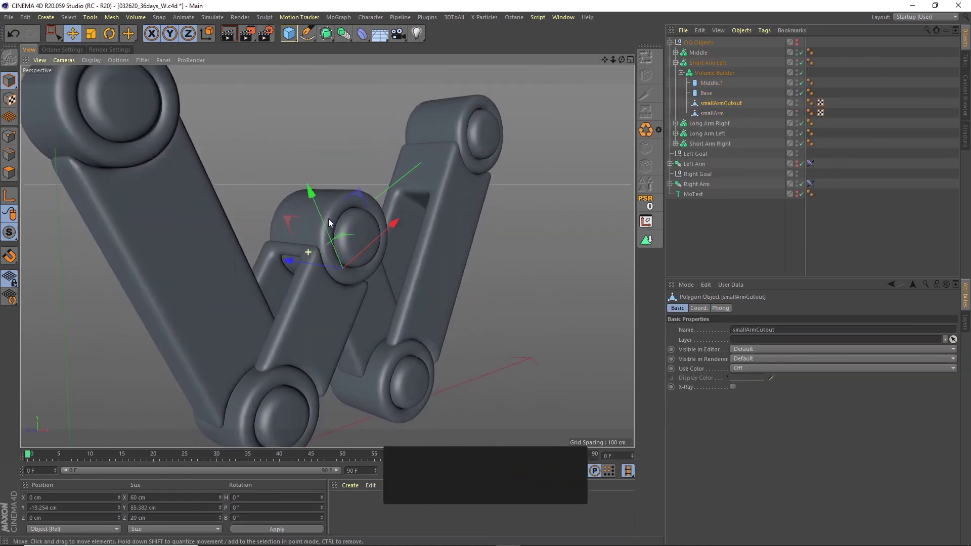
drag(322, 215, 321, 212)
alt+right_drag(321, 216, 247, 202)
click(611, 68)
alt+drag(611, 68, 592, 71)
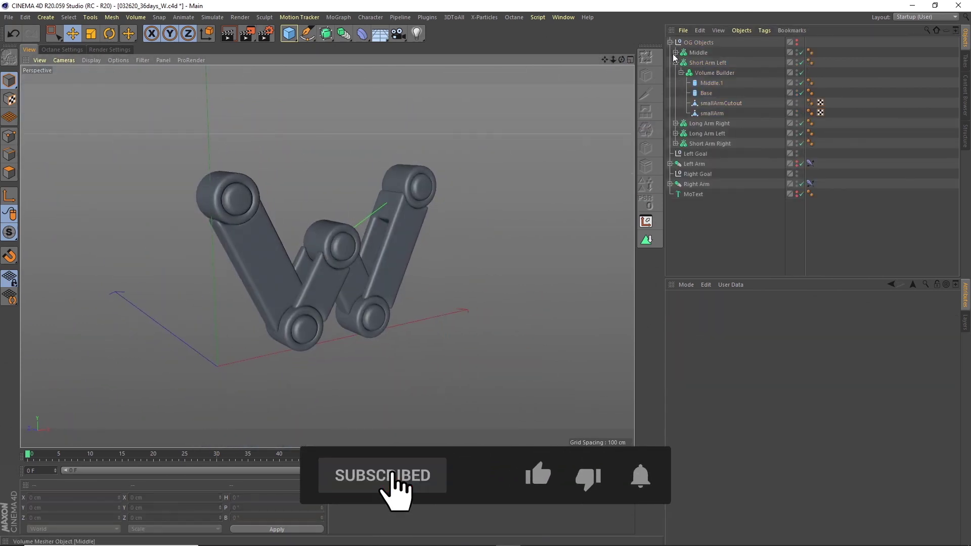
Test and undo a move of Left Goal, and freeze all of its transformations.
click(670, 42)
click(694, 52)
drag(145, 193, 175, 197)
key(ctrl+z)
click(698, 308)
click(671, 390)
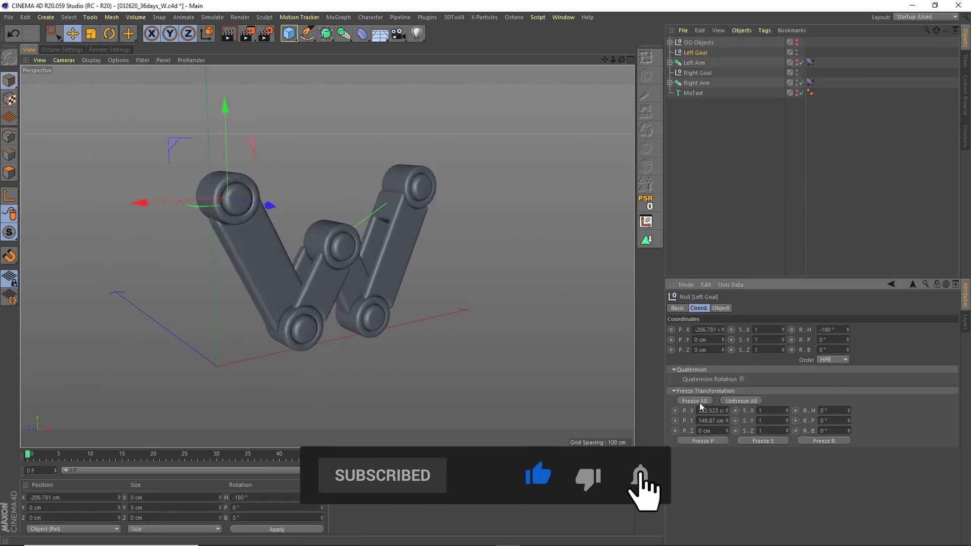
click(698, 399)
click(697, 74)
click(708, 172)
Save the project and set its frame rate to 25 FPS and its maximum time to 100 frames.
click(9, 18)
click(29, 100)
key(ctrl+d)
drag(748, 361, 645, 269)
text(25)
key(Tab)
key(Tab)
key(Tab)
text(100)
key(Tab)
key(Tab)
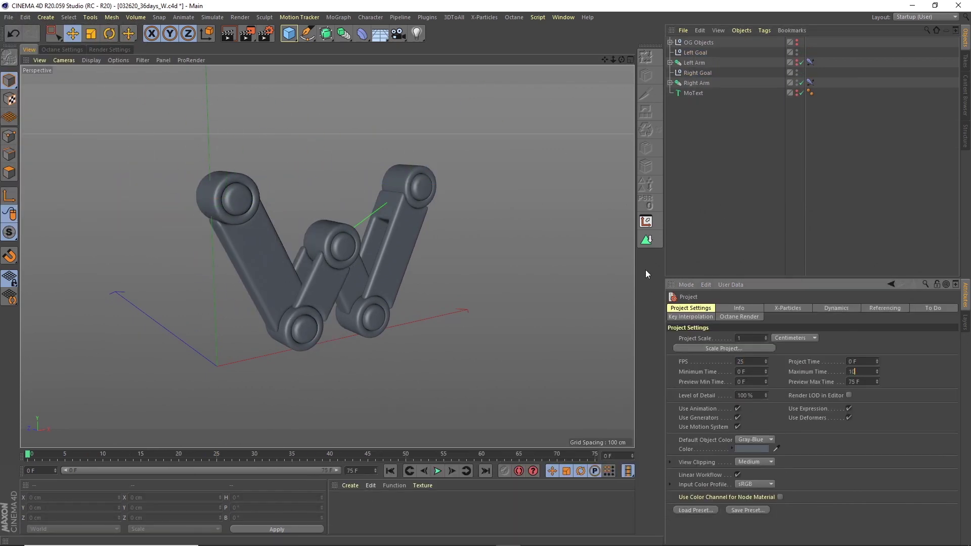
Change the render output to a portrait frame and save the project.
click(266, 34)
text(50)
click(223, 196)
click(221, 226)
click(29, 49)
click(10, 18)
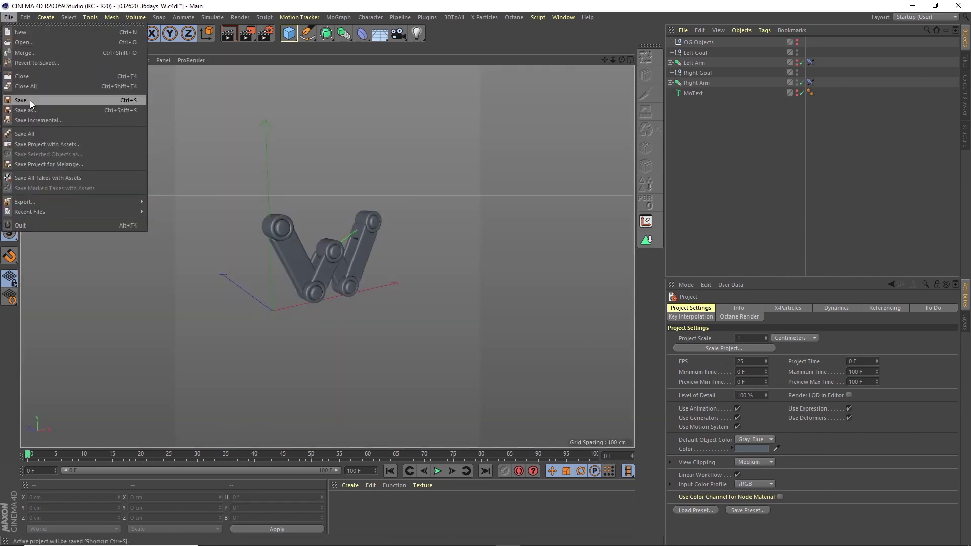
Add a camera with the Tele (135 mm) focal length, look through it and frame the W.
click(398, 34)
click(801, 42)
click(760, 308)
click(819, 350)
click(813, 410)
alt+right_drag(582, 146, 518, 145)
alt+drag(518, 145, 567, 116)
alt+middle_drag(601, 81, 618, 73)
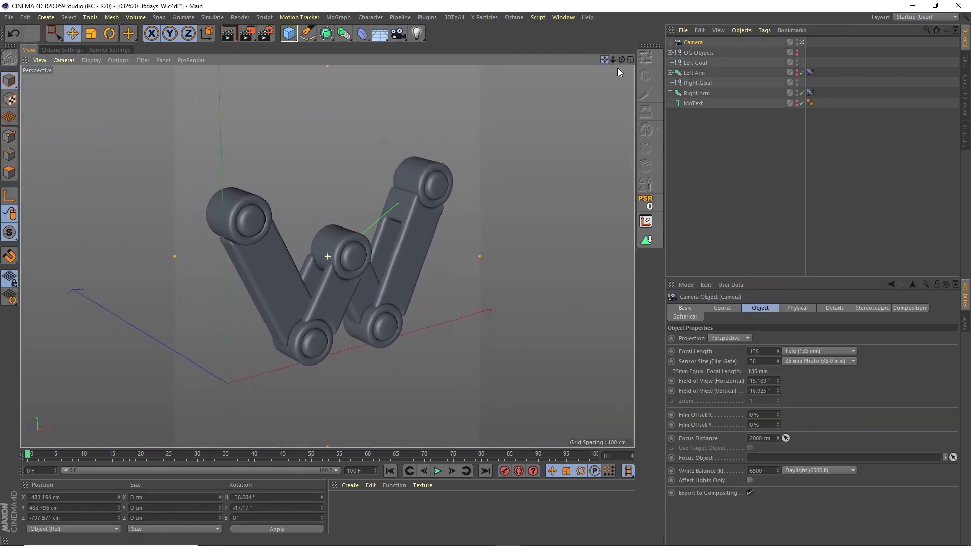
Reorder Left Goal and Right Goal directly below Camera, testing how the arm follows Left Goal.
drag(697, 63, 696, 47)
drag(208, 225, 242, 186)
key(ctrl+z)
click(695, 84)
shift+click(696, 93)
drag(339, 188, 360, 184)
click(706, 156)
Create a null aligned with the middle joint, place it below Right Goal and name it Centre.
drag(289, 33, 306, 50)
click(670, 103)
drag(690, 44, 700, 105)
click(646, 204)
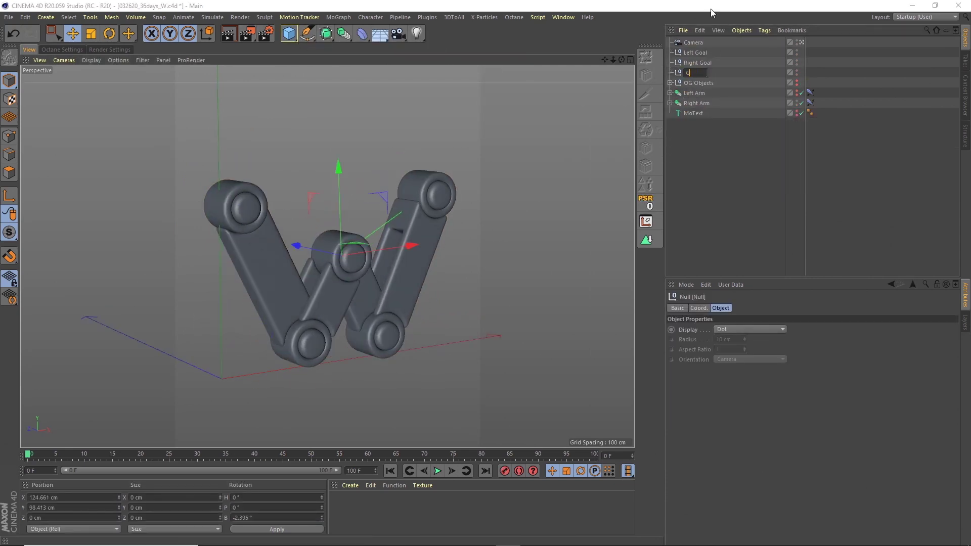
Add Parent constraints targeting Centre to Left Arm and Right Arm, and undo the test move.
click(764, 30)
click(789, 86)
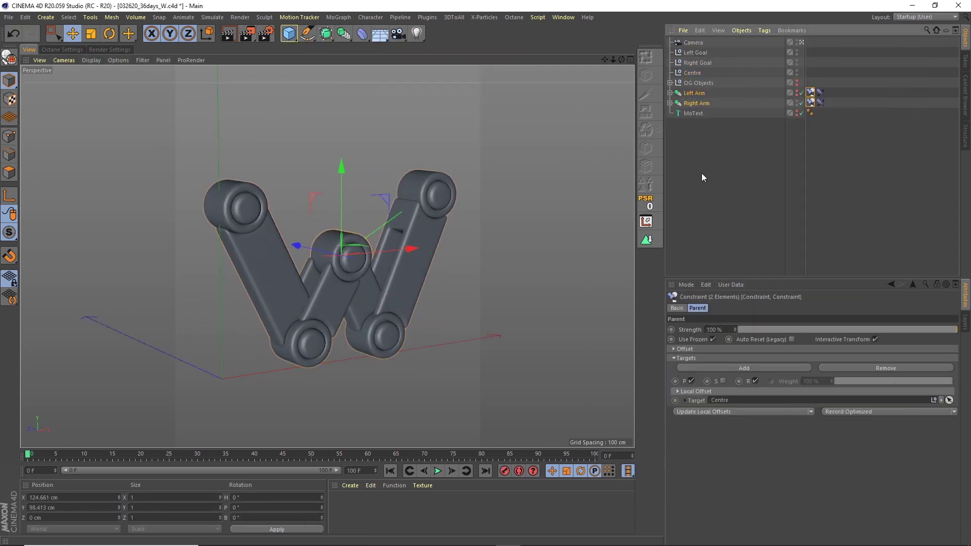
key(ctrl+z)
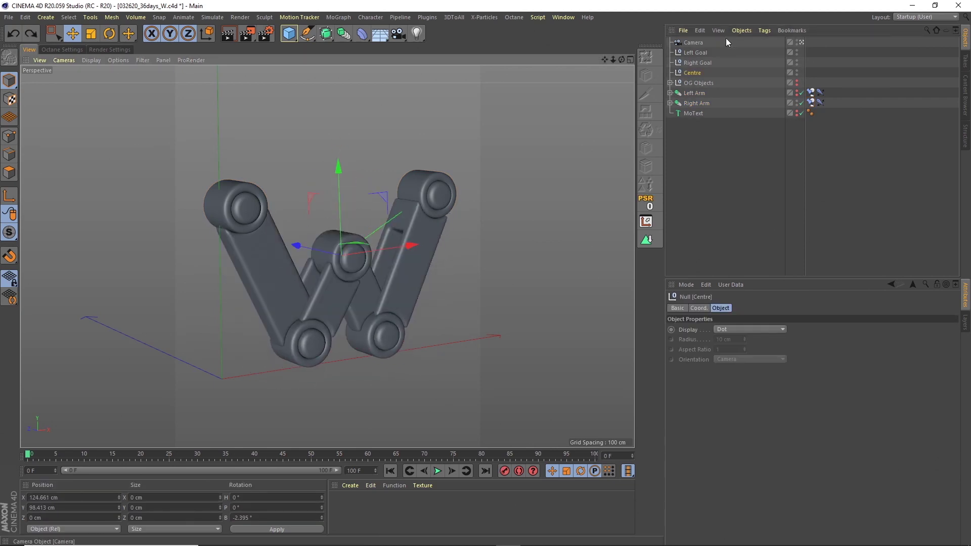
Create a null below Camera and name it Left Motion.
click(695, 57)
double_click(691, 52)
text(Left Motion)
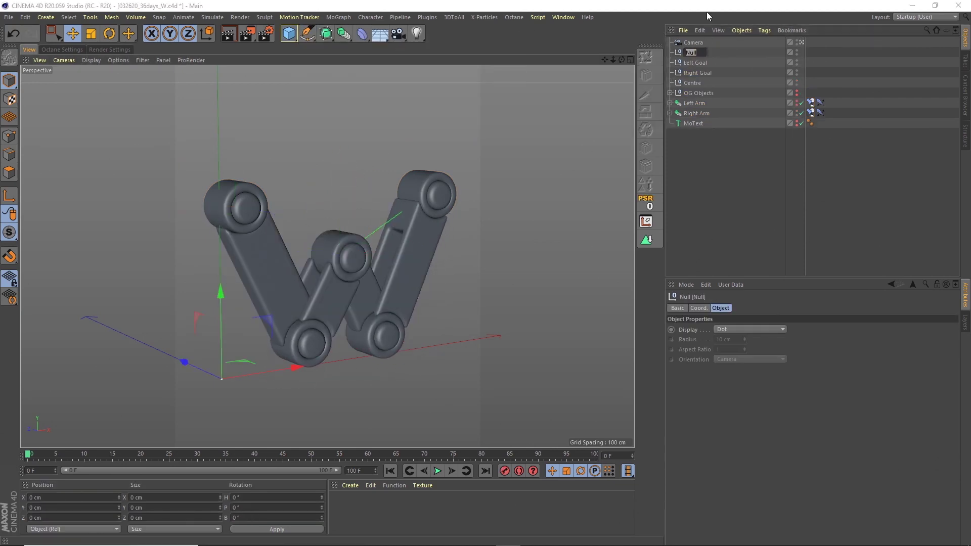
key(Return)
Give Left Motion a display shape with a 50 cm radius and align it to Left Goal as its zeroed child.
click(722, 329)
click(733, 379)
click(645, 202)
drag(709, 53, 699, 93)
double_click(727, 339)
text(50)
key(Return)
Add matching motion nulls named Right Motion under Right Goal and Centre Motion under Centre, with zeroed coordinates.
double_click(705, 83)
text(Right Motion)
double_click(707, 92)
text(Centre Motion)
key(Return)
key(ctrl+z)
key(ctrl+z)
double_click(707, 103)
text(Centre Motion)
click(646, 202)
Set the display shape of Left Motion, Right Motion and Centre Motion to Circle.
ctrl+click(707, 83)
ctrl+click(705, 62)
click(733, 329)
click(732, 388)
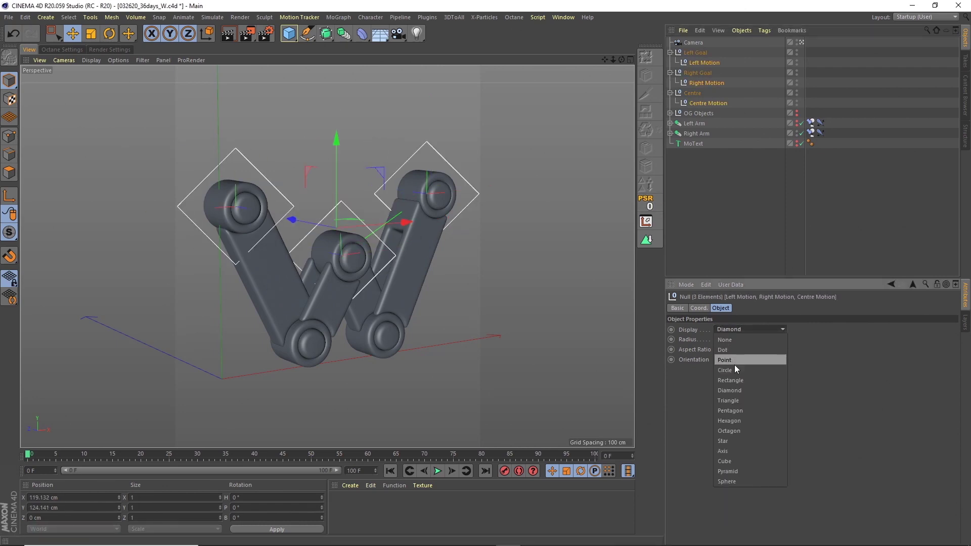
click(734, 370)
Move the three motion nulls out of their parents to the top hierarchy level directly below Camera.
click(727, 222)
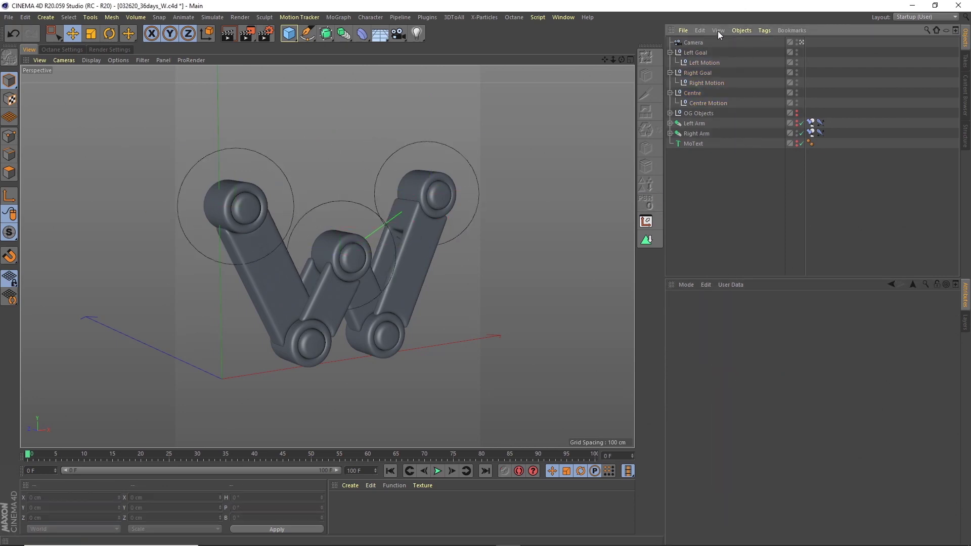
click(706, 103)
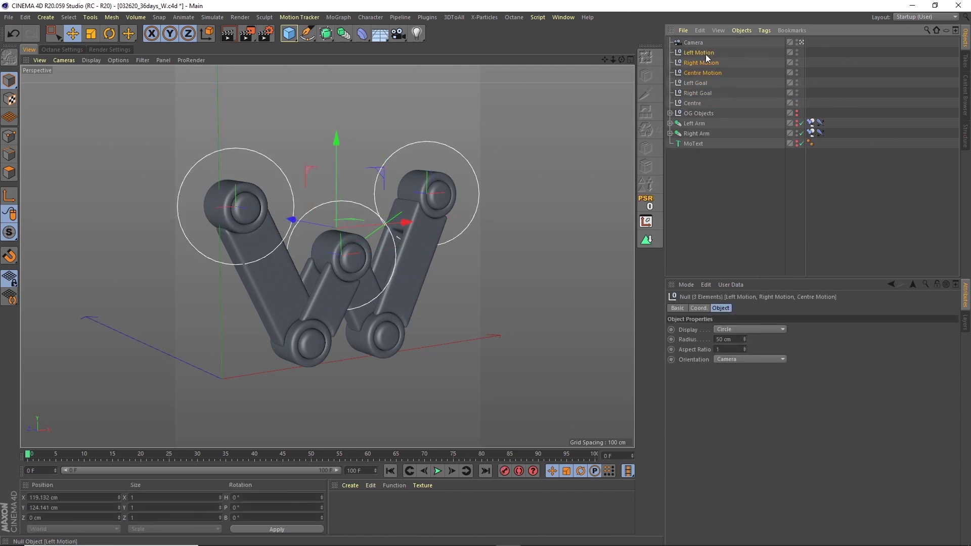
click(697, 54)
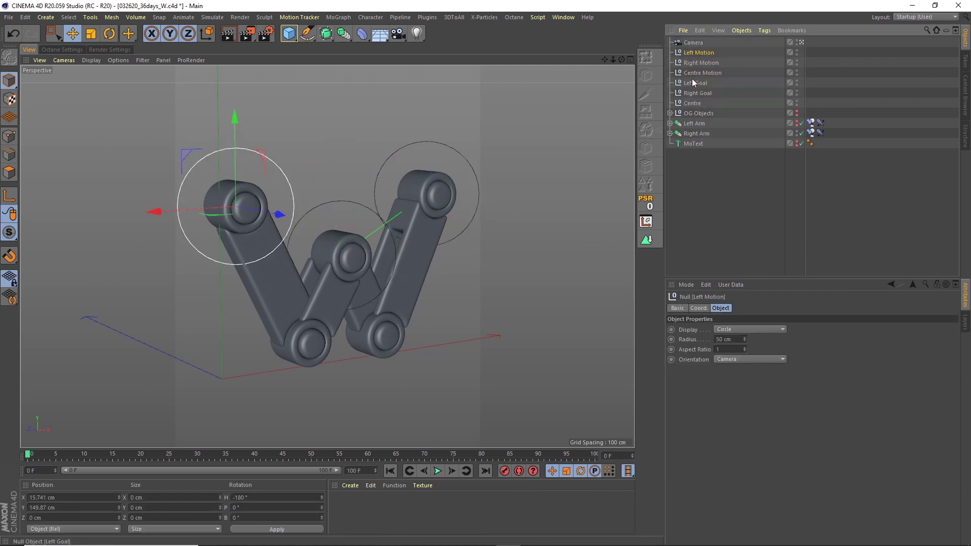
Show the W in a maximized Front view and hide Camera in the editor.
click(630, 60)
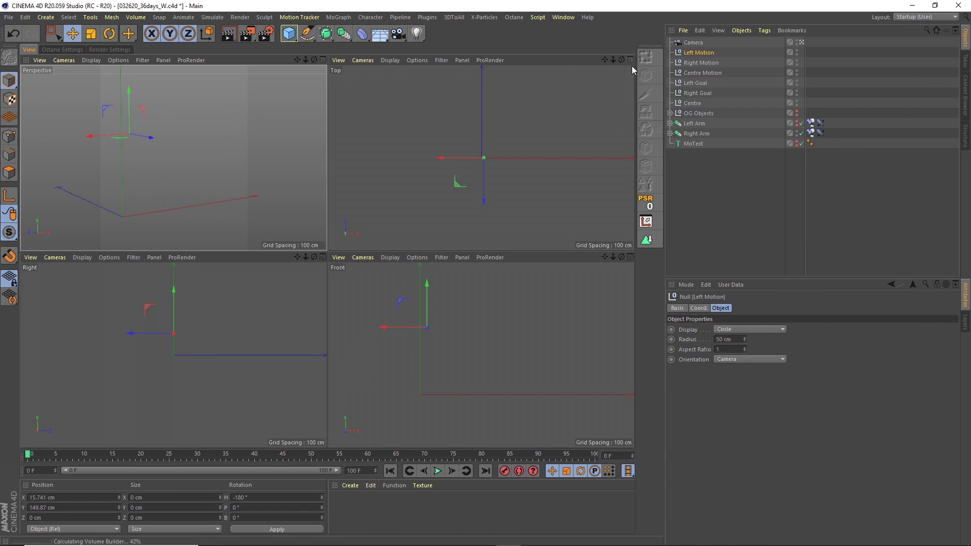
click(630, 257)
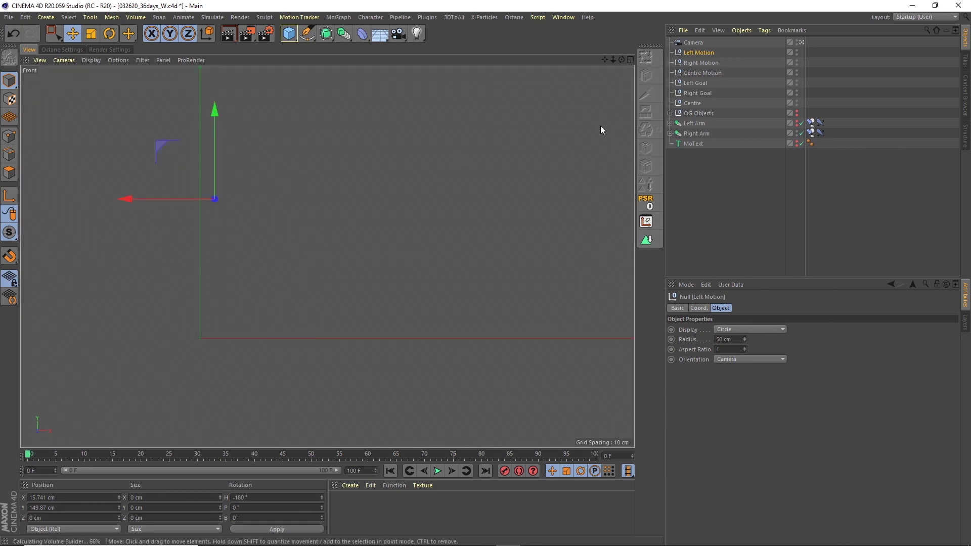
scroll(353, 172, up, 2)
alt+middle_drag(353, 172, 377, 167)
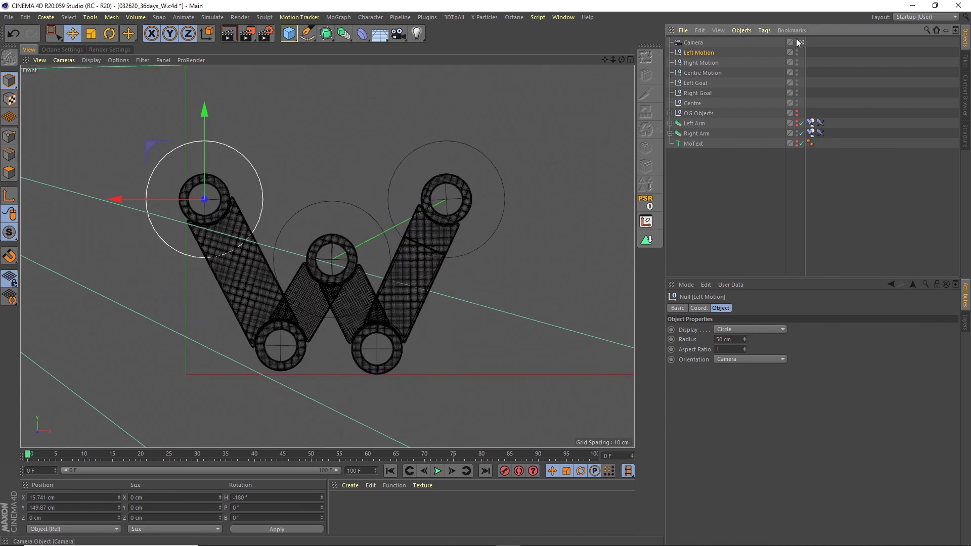
alt+middle_drag(551, 139, 561, 141)
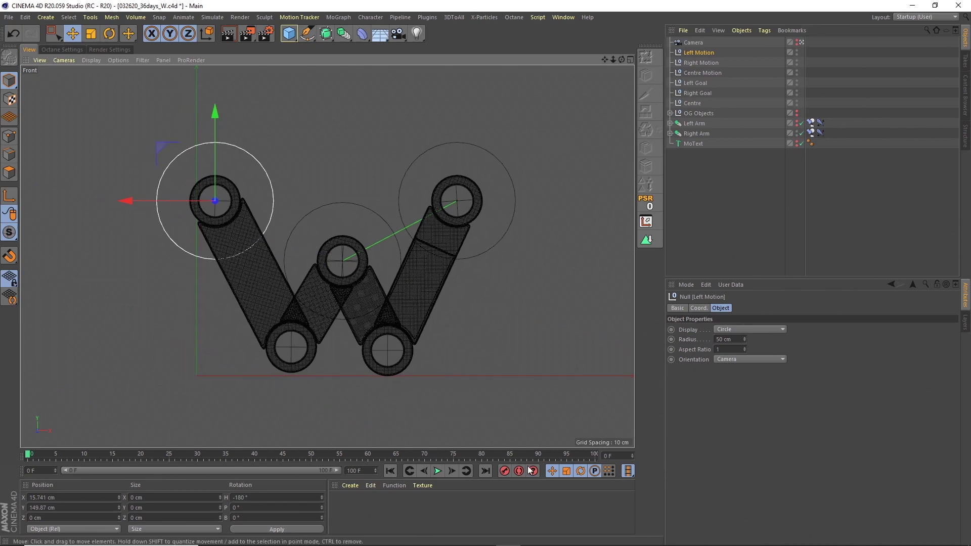
Try moving Left Motion inward along X at frame 25, and undo the move.
shift+click(707, 73)
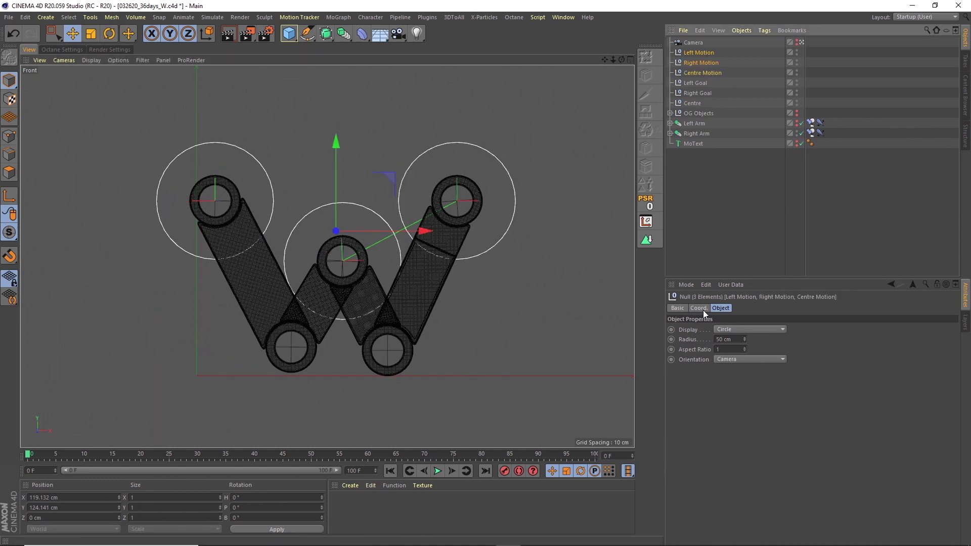
click(700, 54)
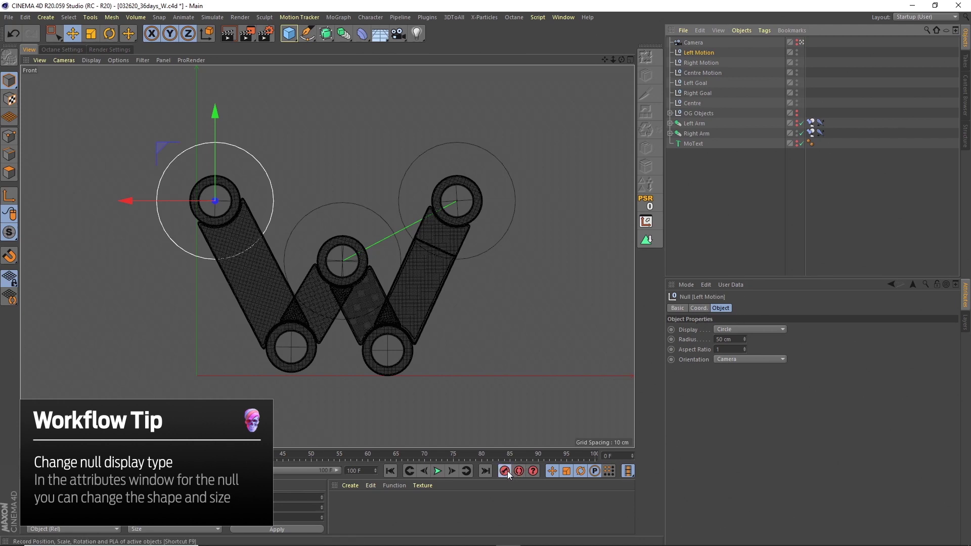
click(164, 456)
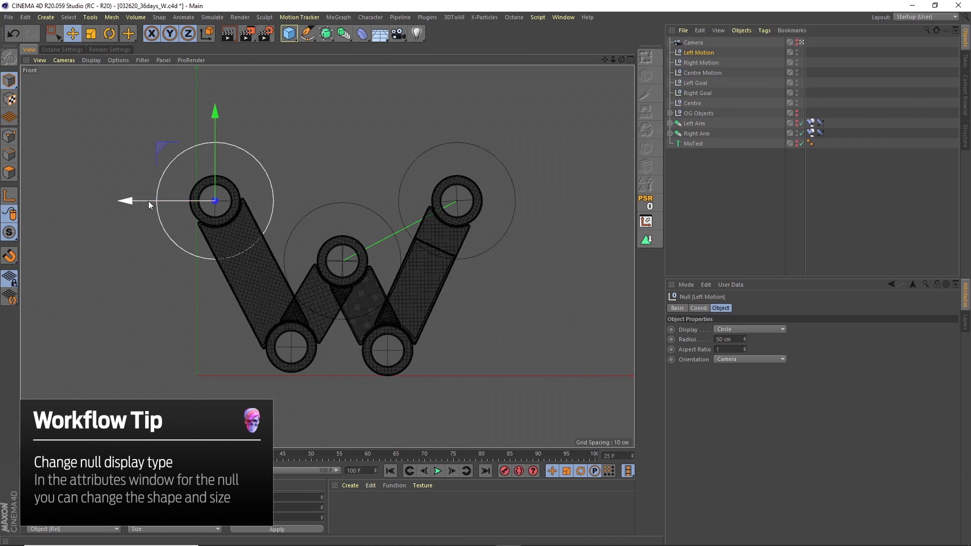
drag(149, 204, 180, 204)
key(ctrl+z)
Add a Spring constraint to Left Goal with Left Motion as its target.
click(694, 83)
click(764, 31)
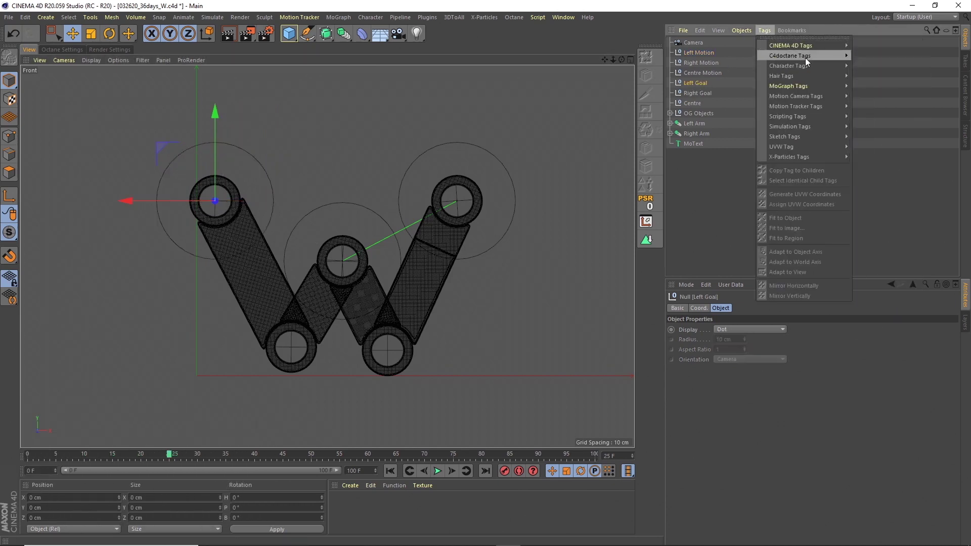
mouse_move(804, 66)
click(877, 86)
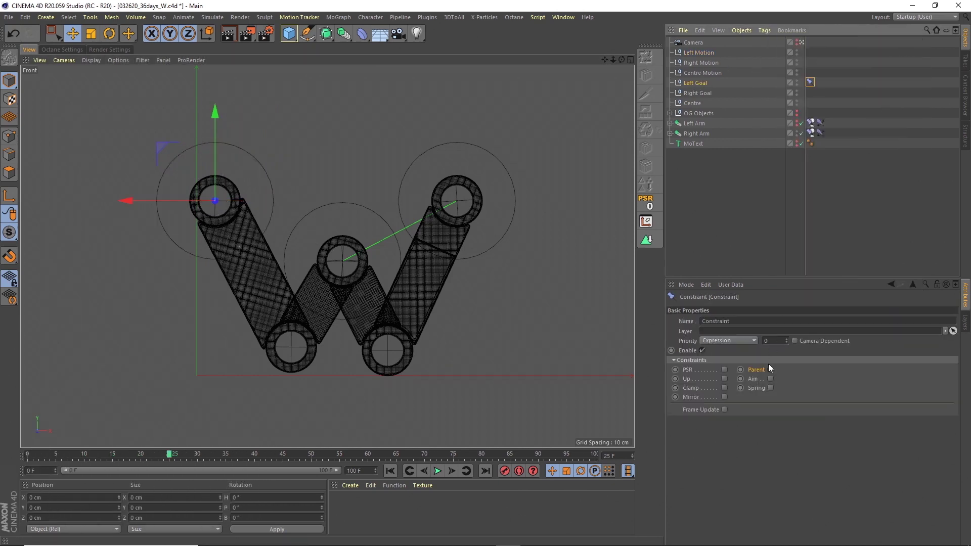
click(770, 387)
click(701, 54)
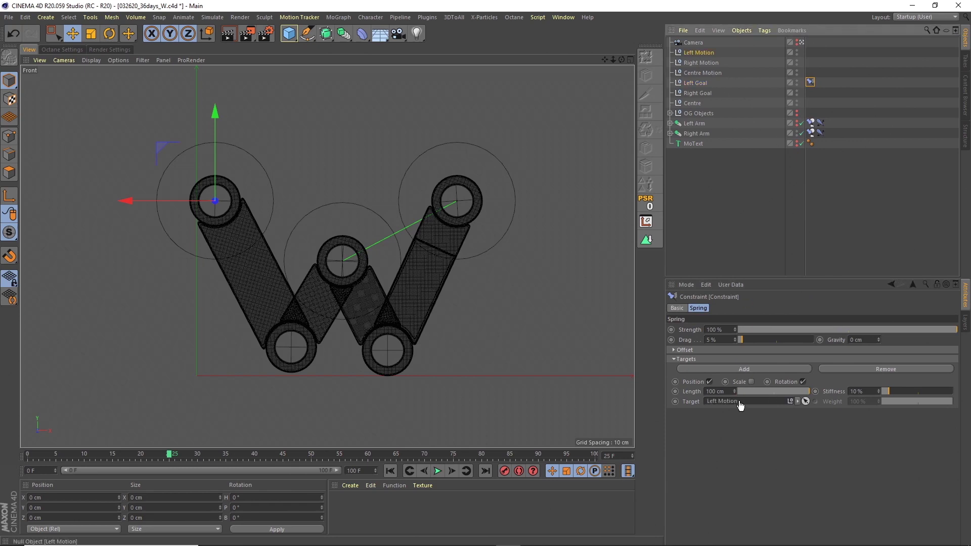
Add a Spring constraint to Right Goal with Right Motion as its target and a length of 0 cm.
click(697, 93)
click(762, 30)
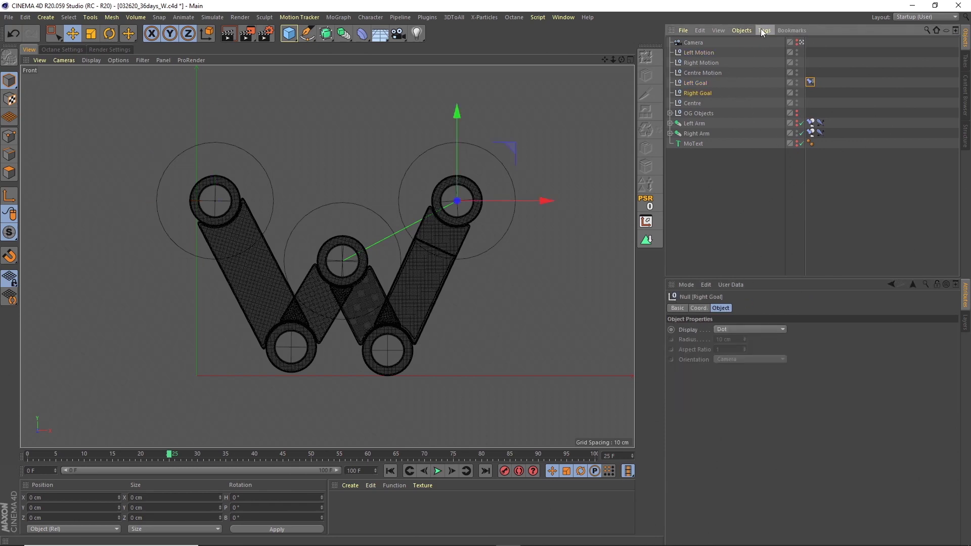
mouse_move(794, 61)
click(884, 87)
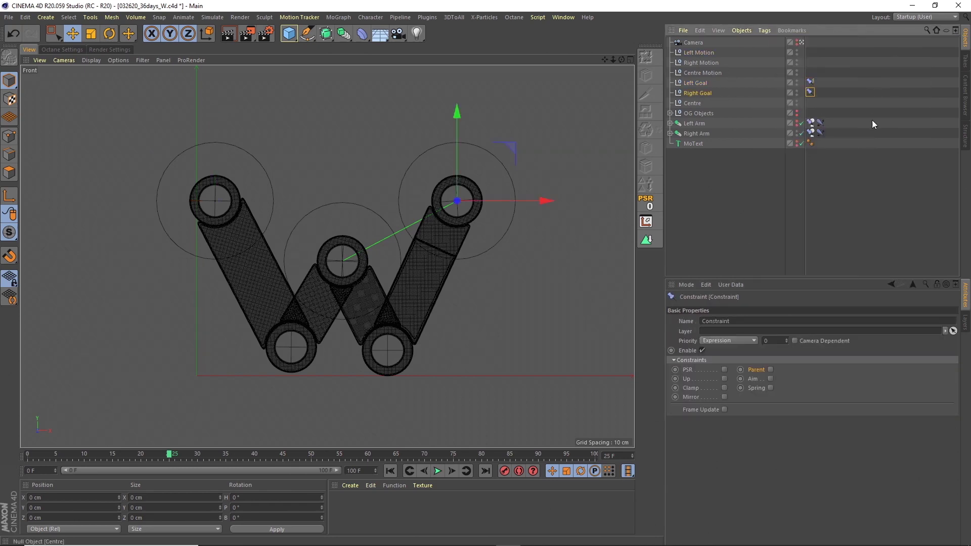
click(771, 387)
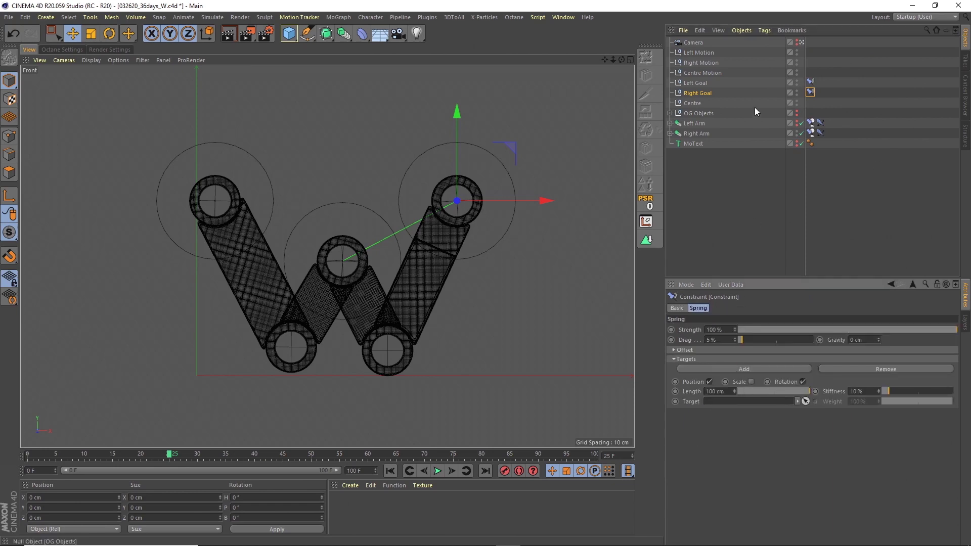
drag(701, 66, 763, 326)
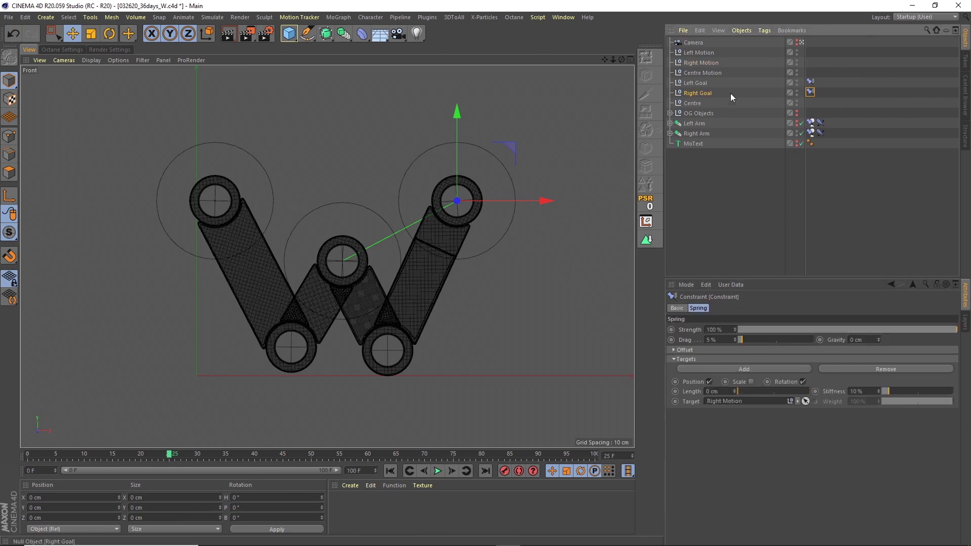
Add a Spring constraint to Centre with Centre Motion as its target and a length of 0 cm.
click(698, 103)
click(764, 31)
mouse_move(815, 68)
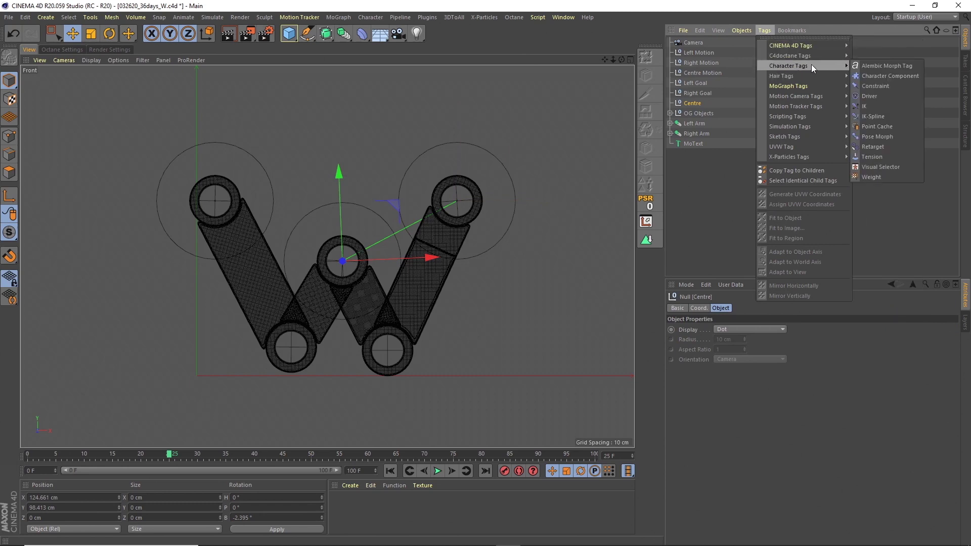
click(876, 86)
click(770, 388)
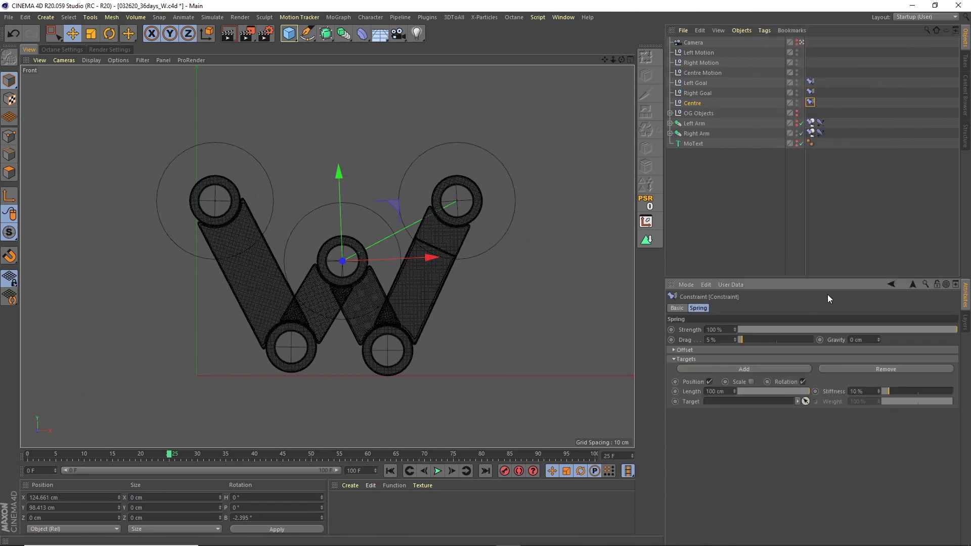
drag(702, 76, 737, 373)
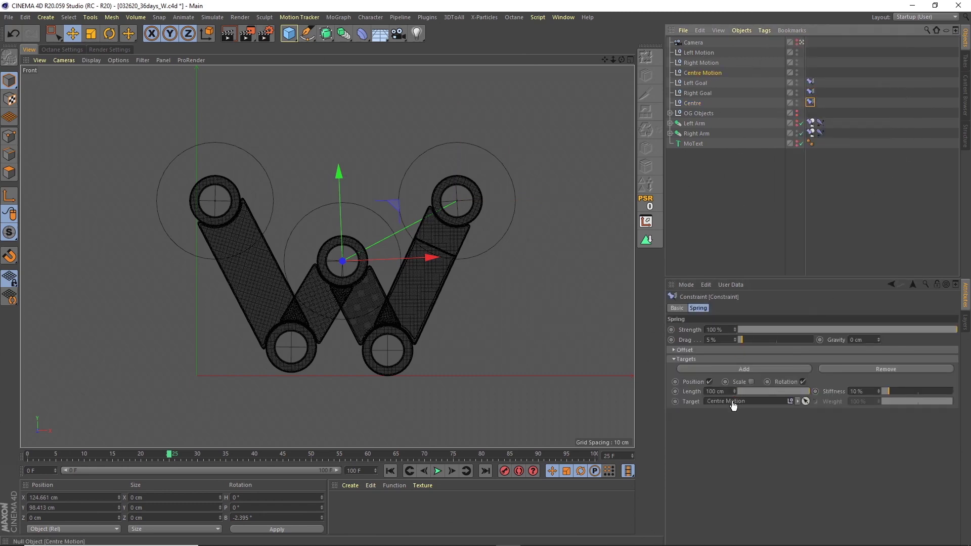
click(729, 186)
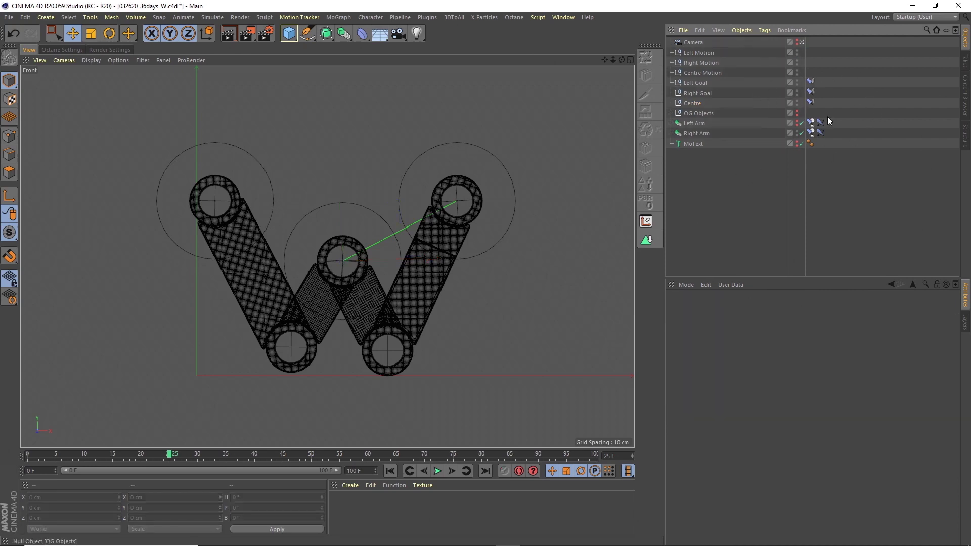
Keyframe Left Motion moving inward along X between frames 0 and 25, and play the animation.
click(706, 53)
drag(147, 202, 180, 202)
click(41, 455)
click(437, 471)
click(438, 471)
click(169, 455)
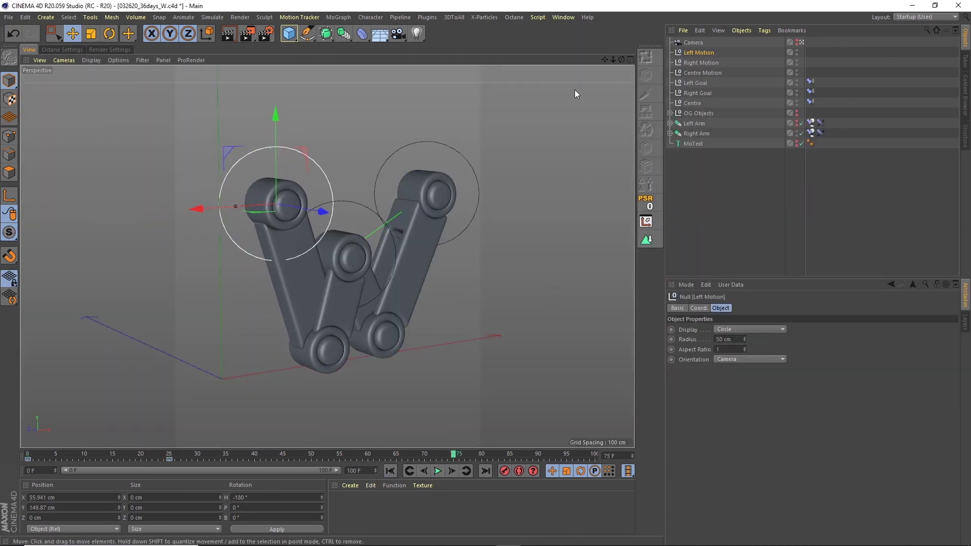
Keep only Left Motion's Position track, with its second key at frame 15 and copied keys at frames 70 and 85, and play the animation.
click(563, 17)
click(592, 124)
drag(742, 123, 522, 147)
drag(444, 210, 404, 210)
click(289, 238)
shift+click(292, 247)
key(Delete)
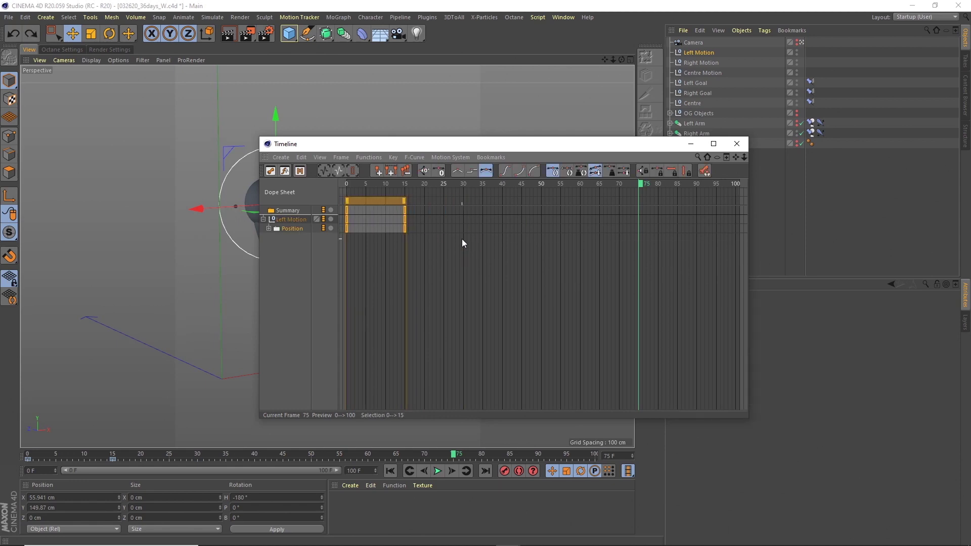
click(438, 471)
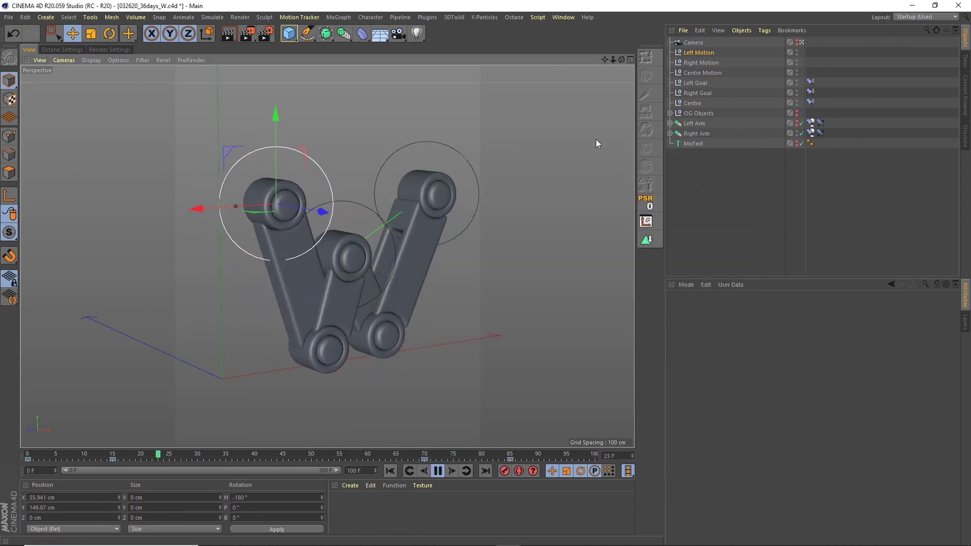
In the Front view, keyframe Right Motion at frame 0 and move it inward about 30 cm along X at frame 15.
middle_click(459, 434)
middle_click(459, 404)
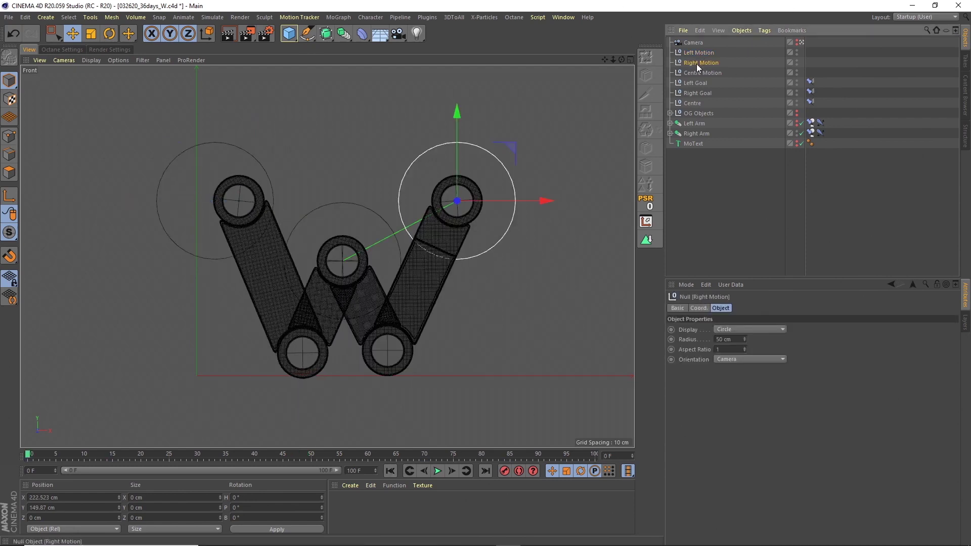
key(ctrl+F9)
click(112, 454)
drag(517, 206, 477, 206)
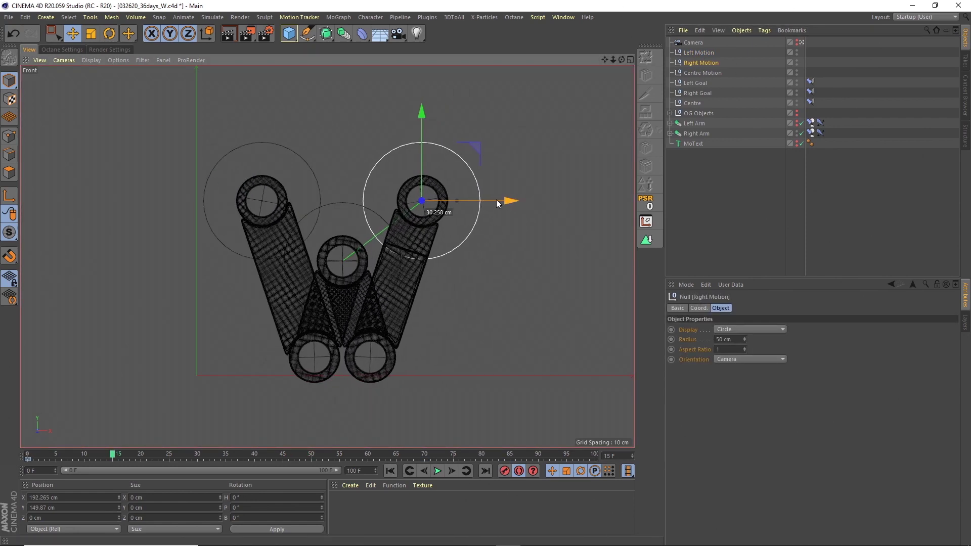
Copy Right Motion's position keys to frames 70 and 85 in the Timeline and play the animation.
key(shift+F3)
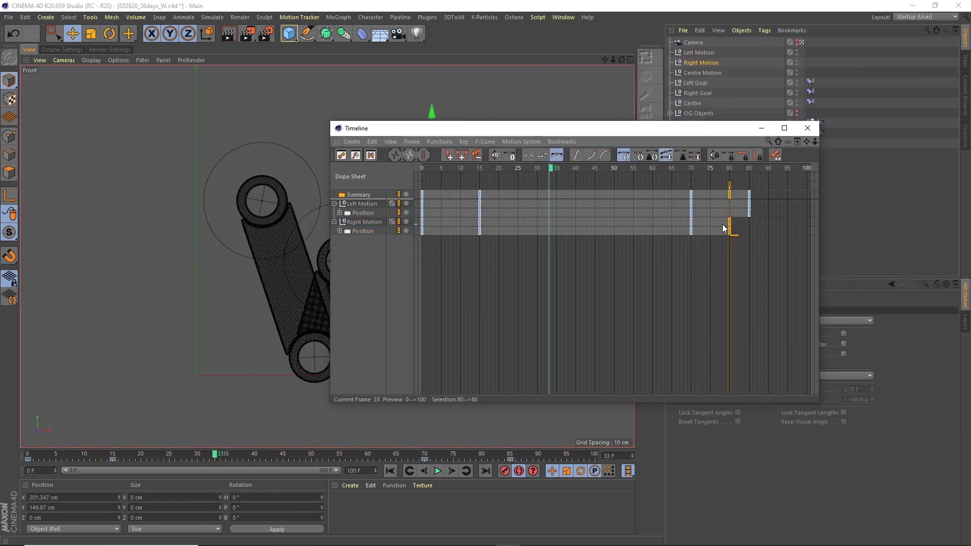
drag(670, 226, 692, 227)
click(807, 128)
click(439, 471)
click(699, 177)
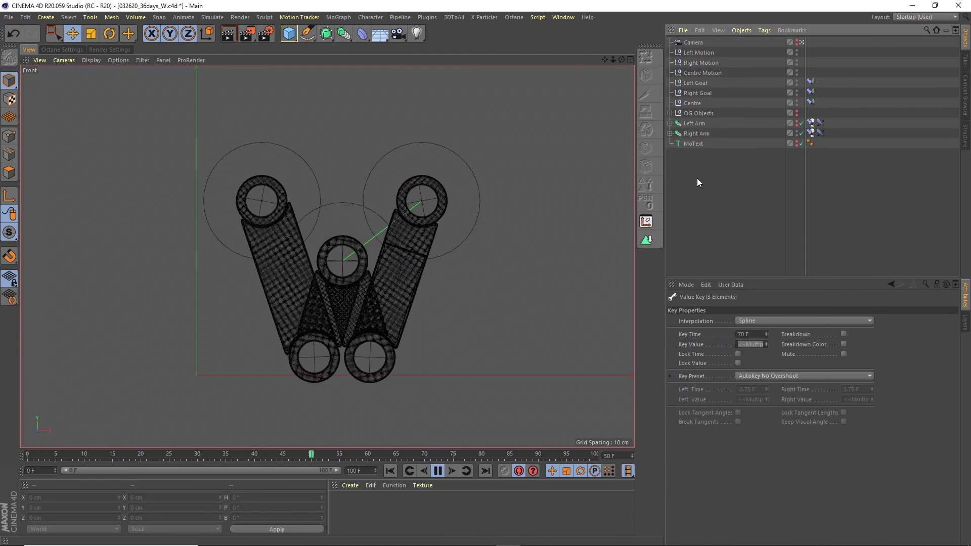
Turn off automatic keyframing, replay the animation from the start, and try moving Centre Motion down along Y.
click(519, 471)
click(391, 471)
click(438, 471)
click(703, 73)
drag(340, 170, 342, 195)
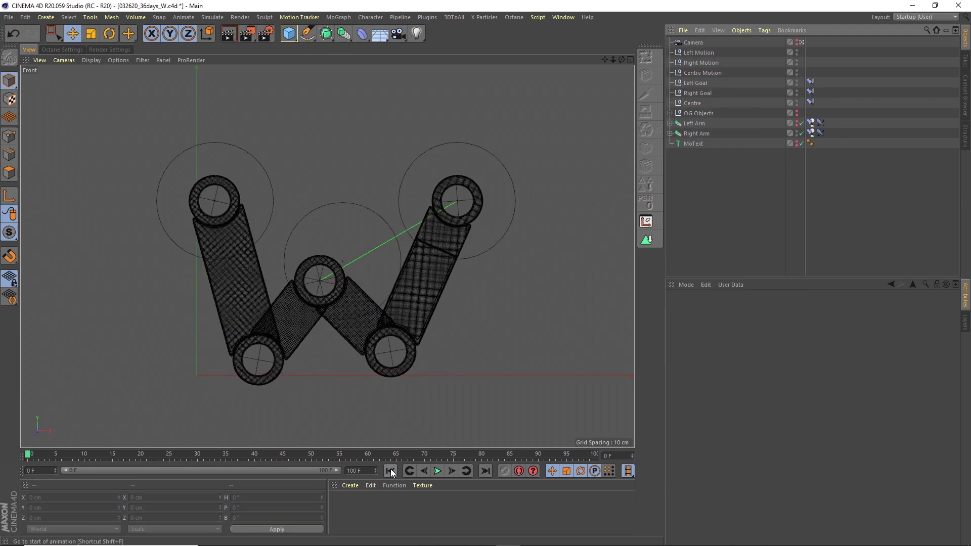
key(F1)
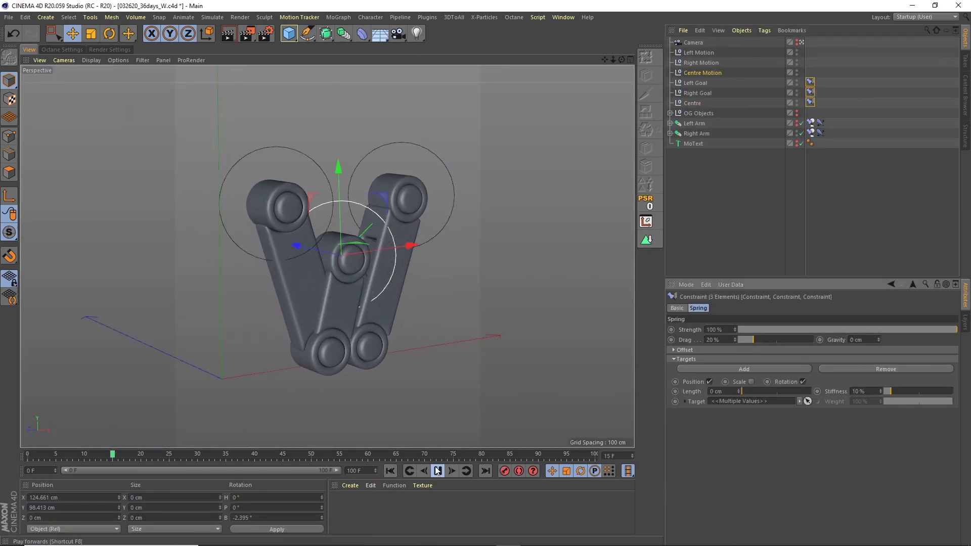
Record a key for Centre Motion at frame 15, and lower it along Y at frame 0.
key(shift+F3)
drag(680, 157, 628, 160)
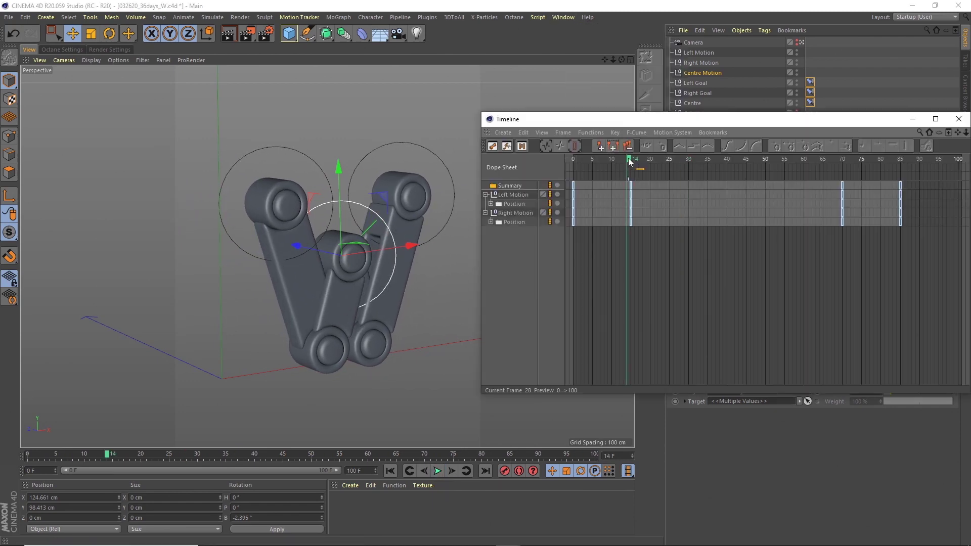
drag(809, 119, 436, 86)
click(504, 471)
drag(112, 454, 27, 455)
drag(323, 86, 693, 92)
drag(340, 170, 340, 189)
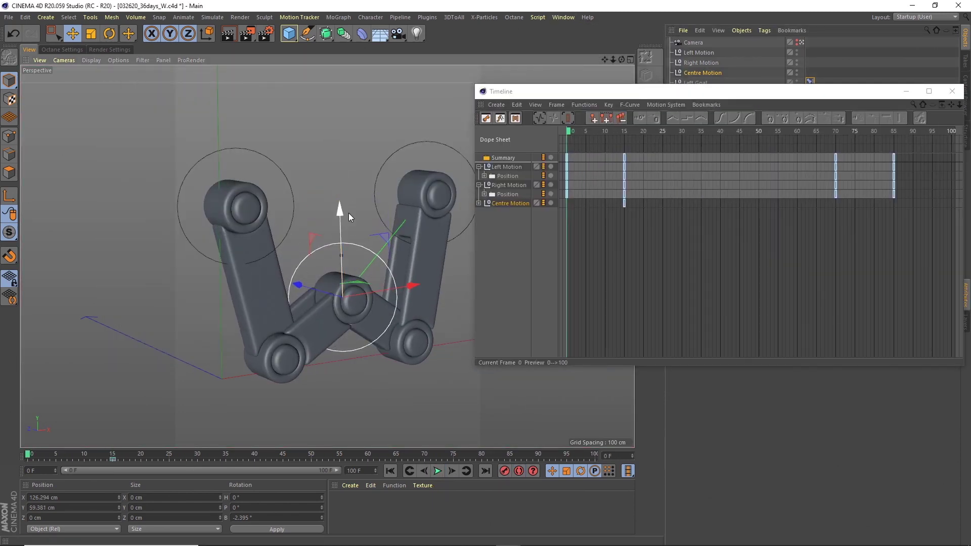
Copy Centre Motion's keys in the Timeline to match the other nulls' keys at frames 70 and 85, and play the animation.
click(438, 471)
drag(606, 92, 497, 124)
drag(540, 268, 455, 235)
ctrl+drag(775, 249, 786, 250)
click(842, 124)
click(438, 471)
click(711, 165)
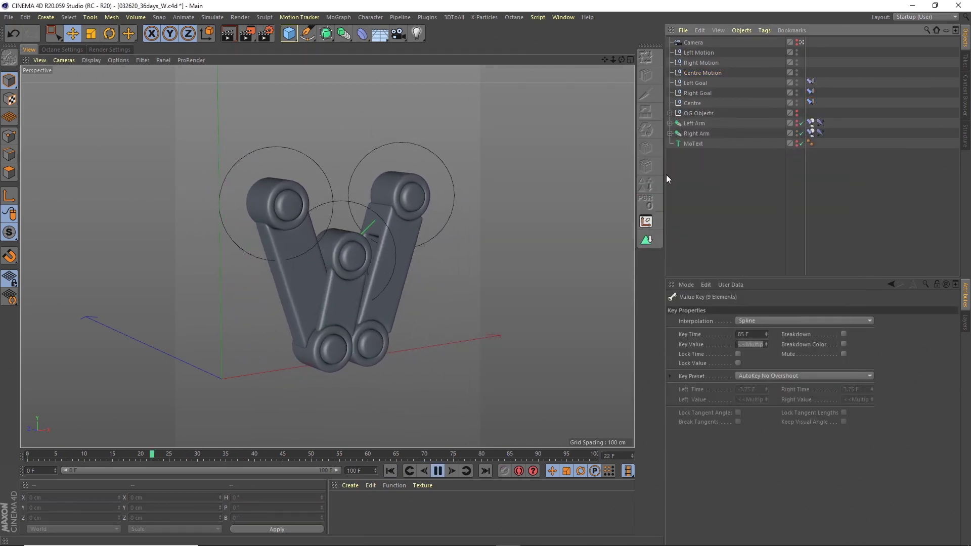
Set the three Spring constraints' Drag to 25% and Gravity to 10 cm, and save the scene.
click(810, 82)
shift+click(810, 92)
shift+click(811, 102)
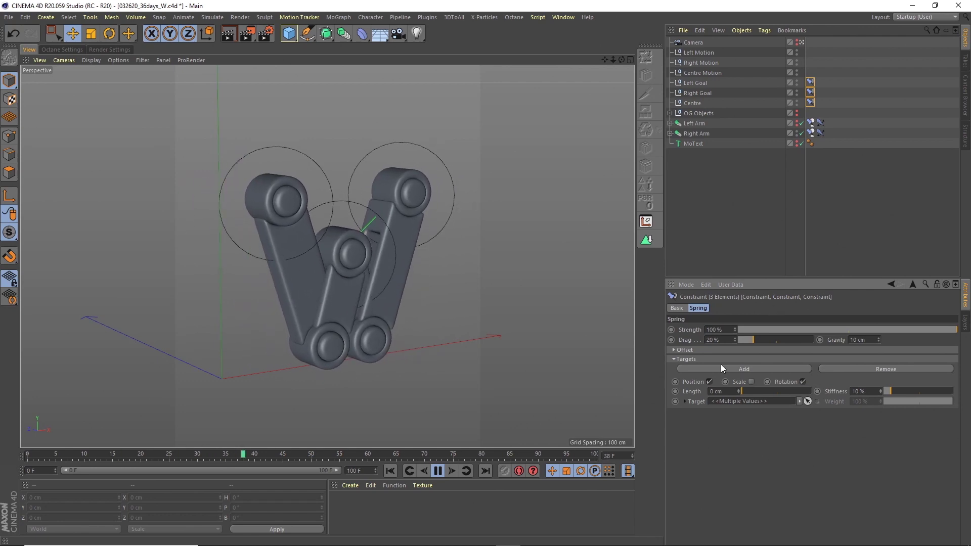
double_click(714, 340)
text(25)
key(Return)
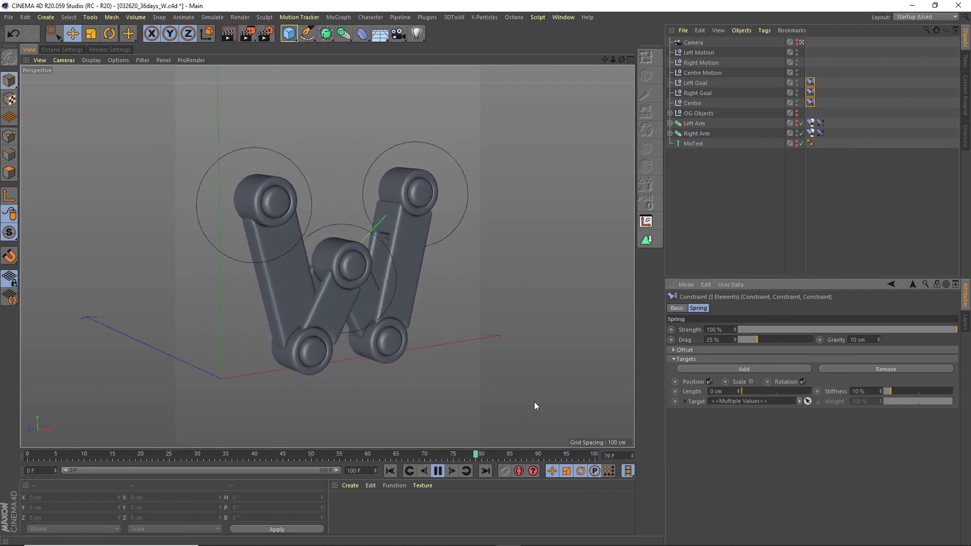
click(9, 17)
click(20, 100)
In OG Objects, place Long Arm Left directly below Short Arm Left and expand it to show its Volume Builder.
click(720, 202)
click(670, 114)
click(710, 134)
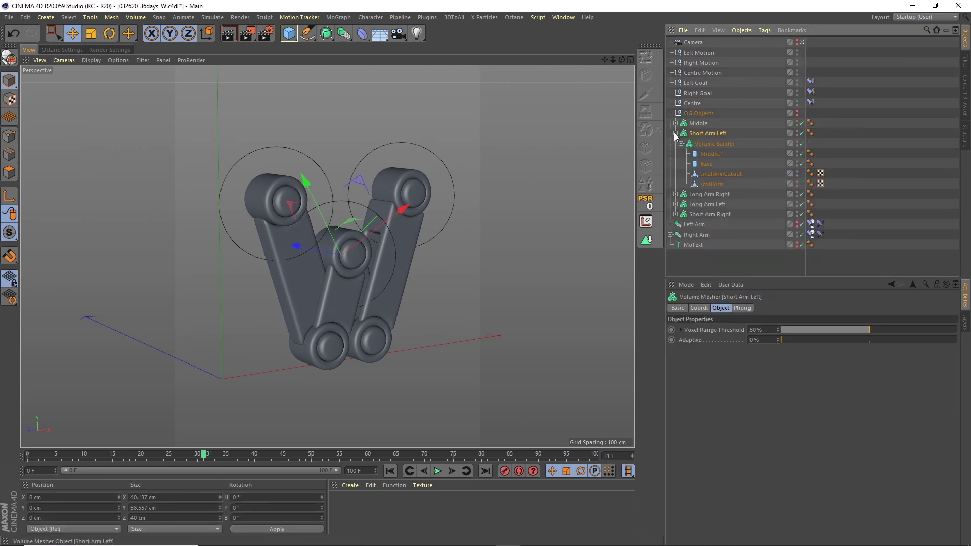
click(676, 144)
click(711, 184)
click(714, 154)
click(676, 144)
drag(706, 154, 703, 139)
click(676, 145)
Scale the duplicate longArm inside Long Arm Left and set it to Subtract in the Volume Builder.
key(t)
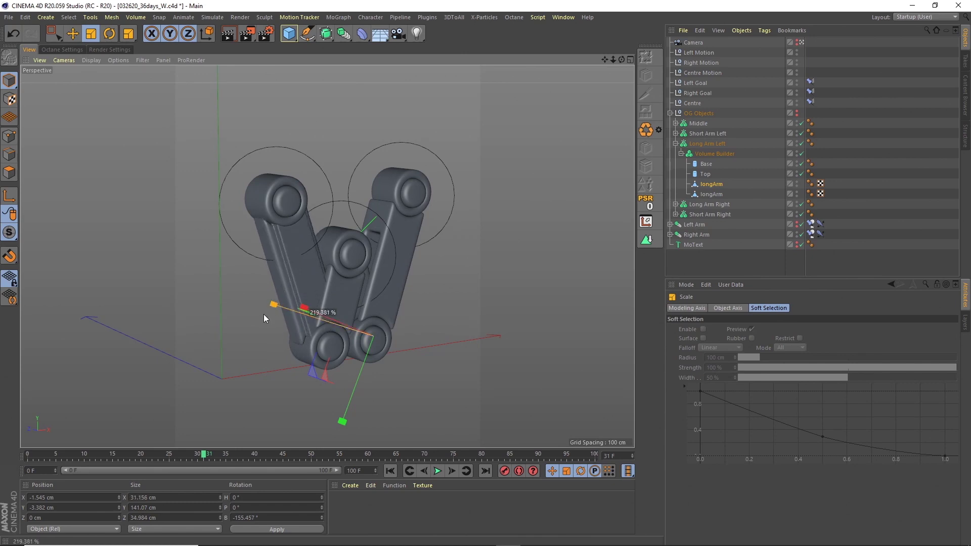
drag(356, 387, 366, 372)
click(713, 153)
drag(710, 369, 710, 399)
click(755, 394)
click(755, 411)
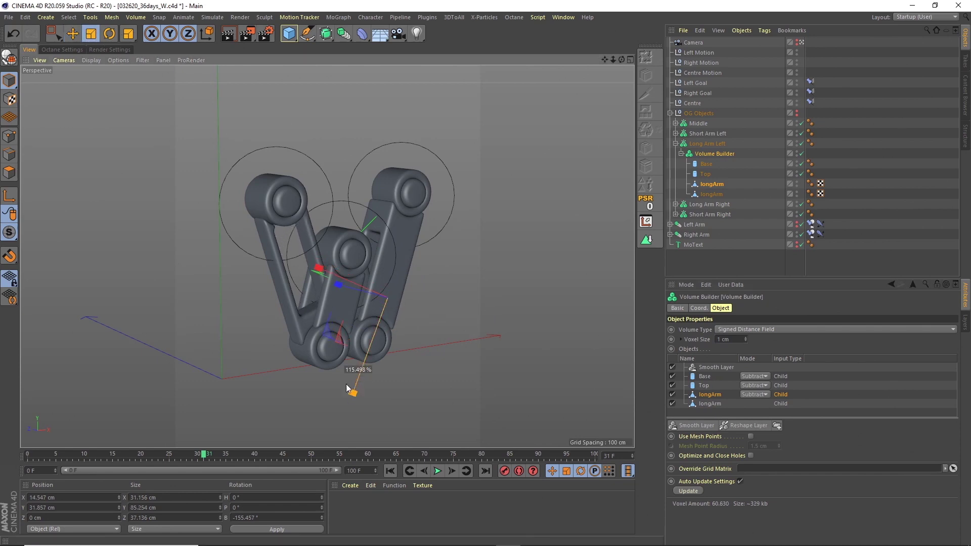
Narrow the longArm cutter to about 8.5 cm in X to form a slot through Long Arm Left.
click(252, 306)
alt+middle_drag(354, 257, 511, 228)
mouse_move(511, 229)
alt+mouse_down()
mouse_move(480, 220)
mouse_move(496, 229)
alt+mouse_up()
click(706, 185)
drag(504, 269, 513, 273)
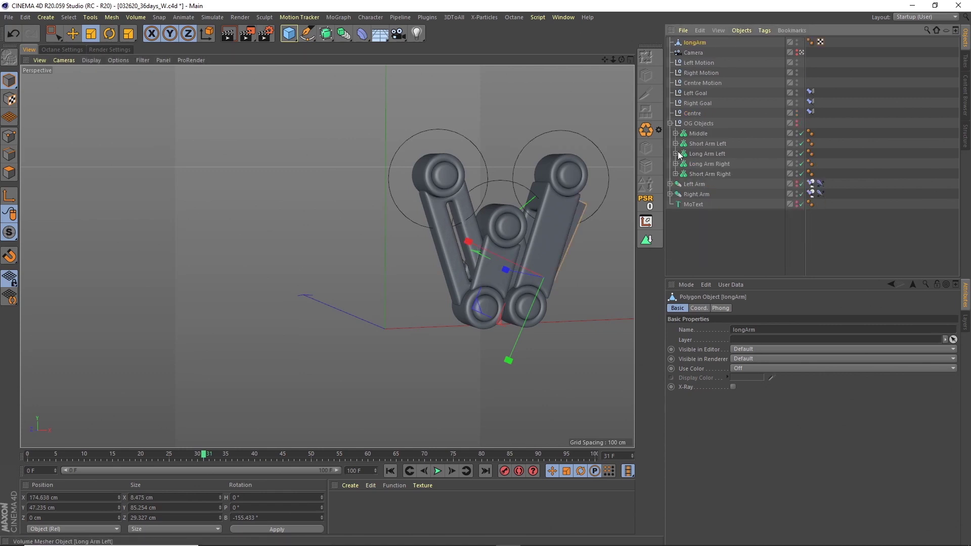
Move the copied longArm cutter into Long Arm Right's Volume Builder, set it to Subtract, and play the animation.
click(675, 163)
drag(695, 42, 713, 199)
click(718, 164)
drag(710, 368, 711, 399)
click(755, 395)
click(757, 412)
alt+drag(561, 225, 450, 233)
alt+drag(475, 287, 389, 474)
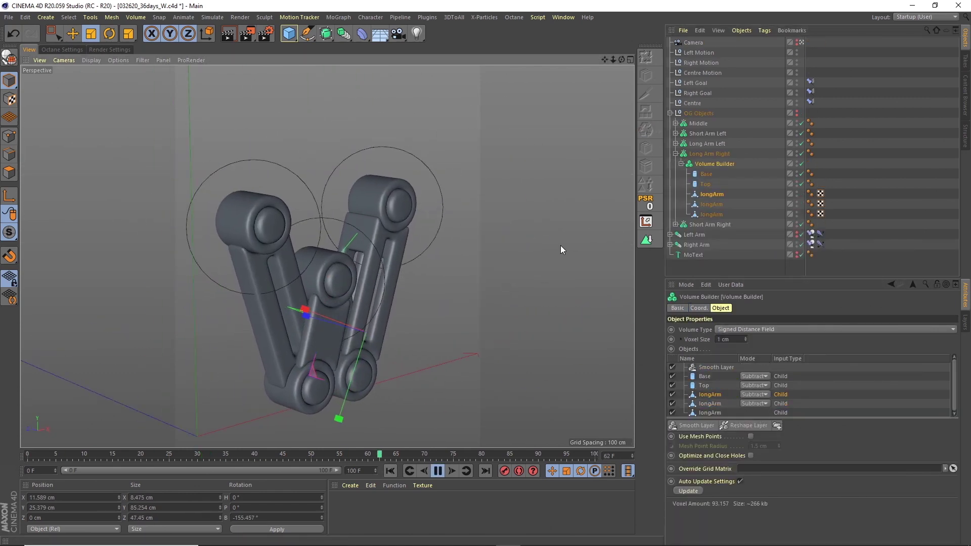
key(F8)
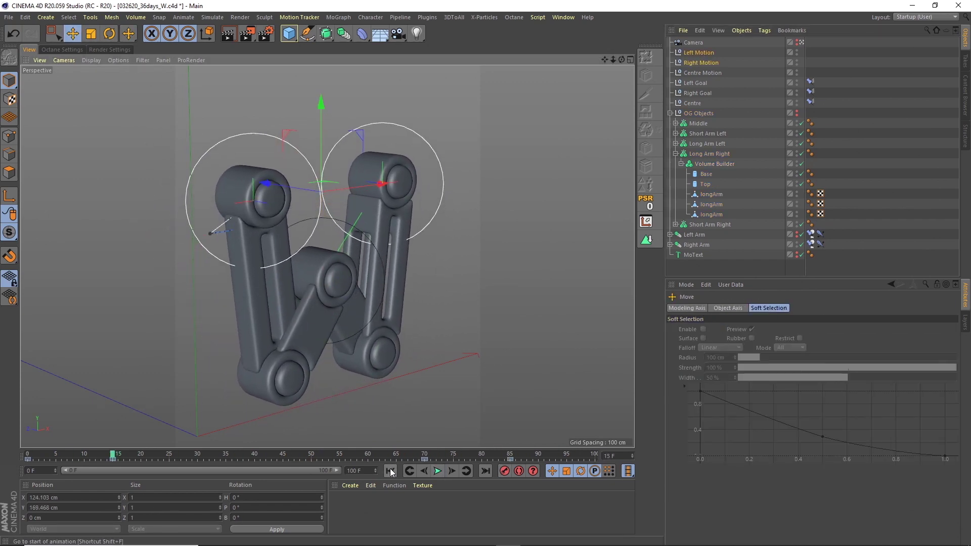
Replay the animation and set the Drag of the three Spring constraints to 15%.
click(436, 471)
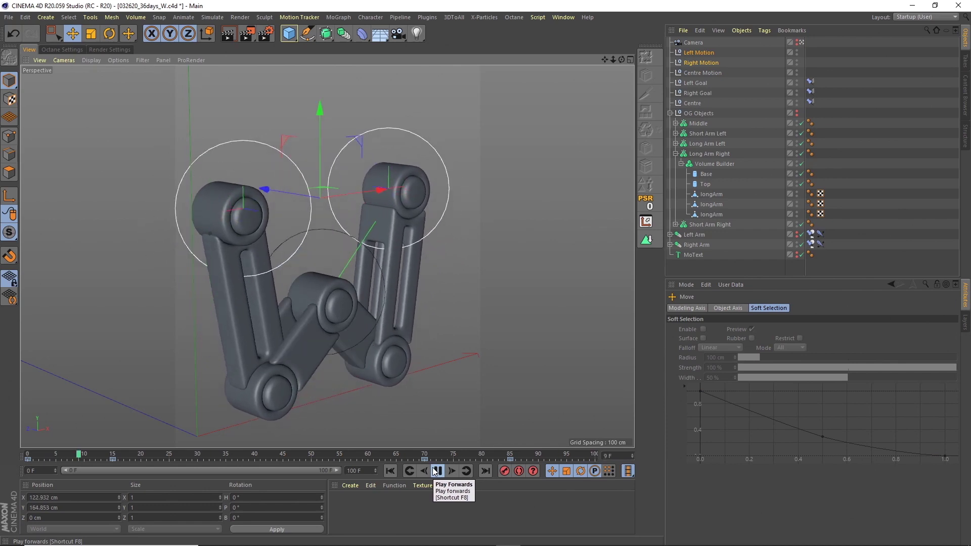
click(810, 83)
shift+click(810, 93)
shift+click(810, 103)
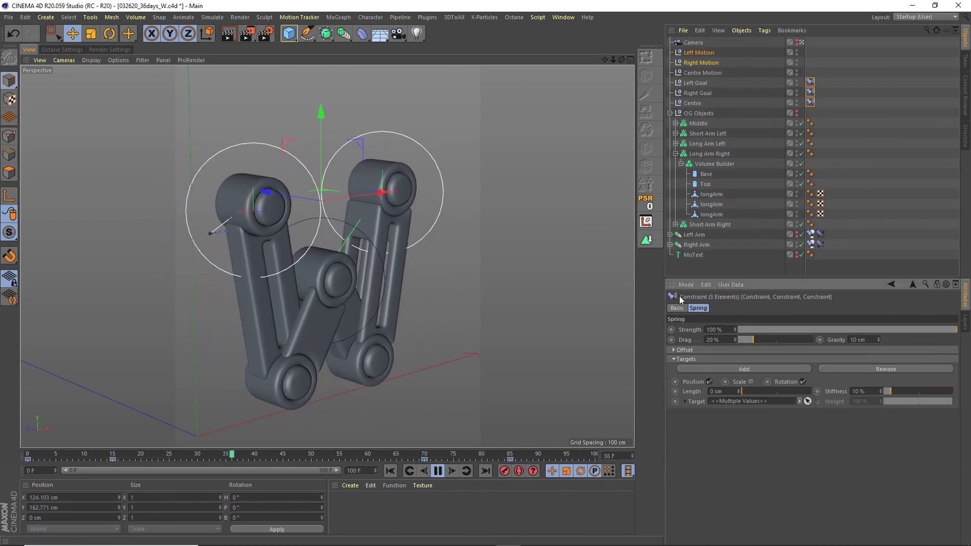
drag(613, 60, 606, 62)
drag(622, 59, 623, 53)
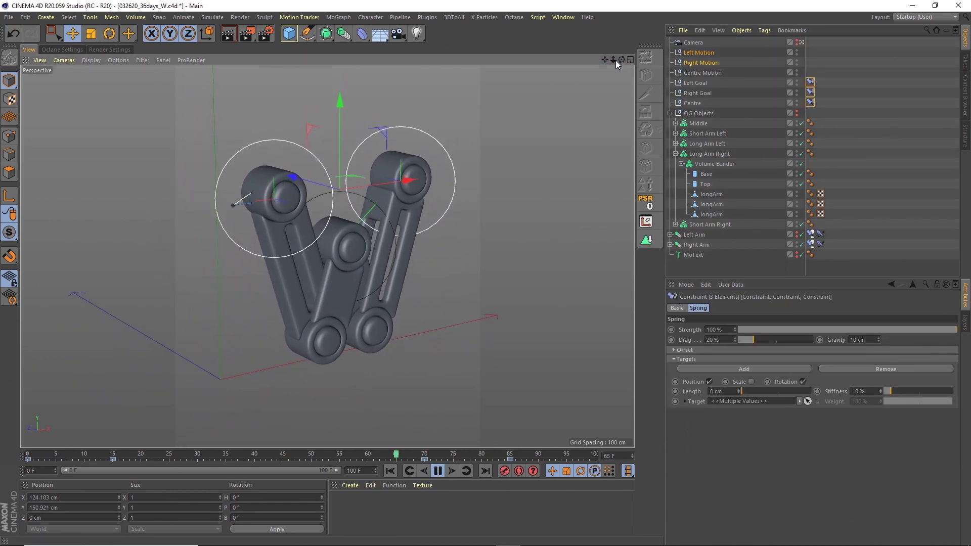
double_click(713, 340)
text(15)
key(Return)
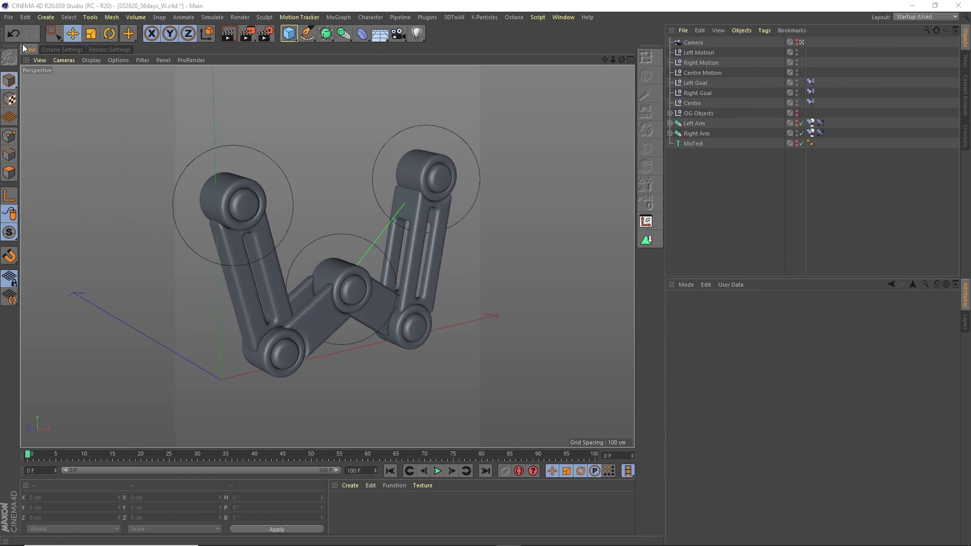
Bring the Octane lights, sky, camera and Studio backdrop from an existing scene file into the W scene and play the animation.
key(ctrl+o)
double_click(177, 233)
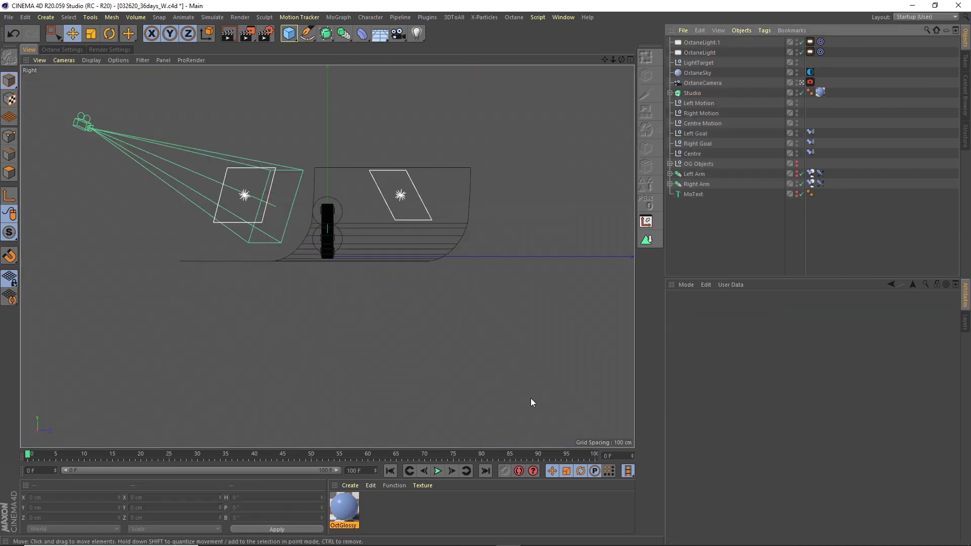
click(436, 471)
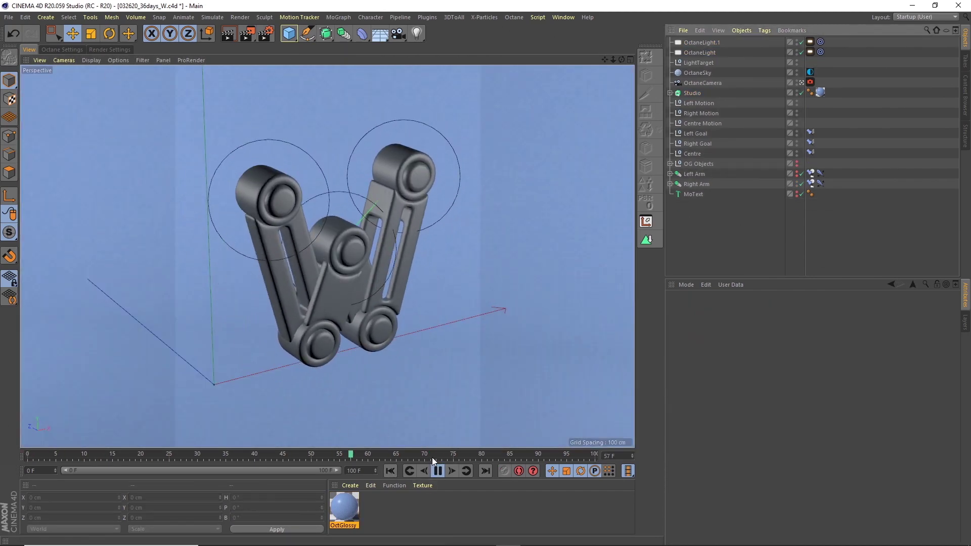
click(390, 471)
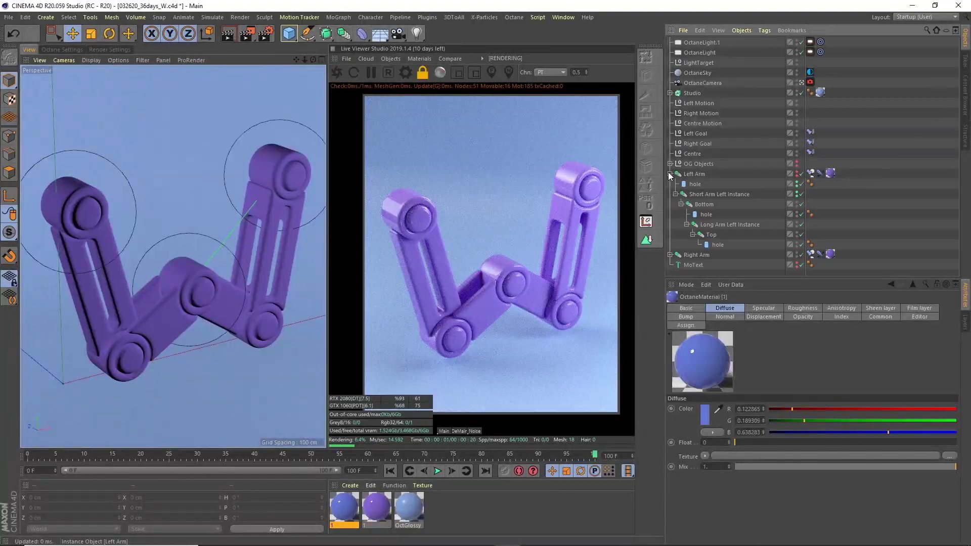
Delete the hole cylinder directly under Left Arm, and assign blue material to its arm instances and purple to Bottom and Top.
click(810, 194)
click(694, 184)
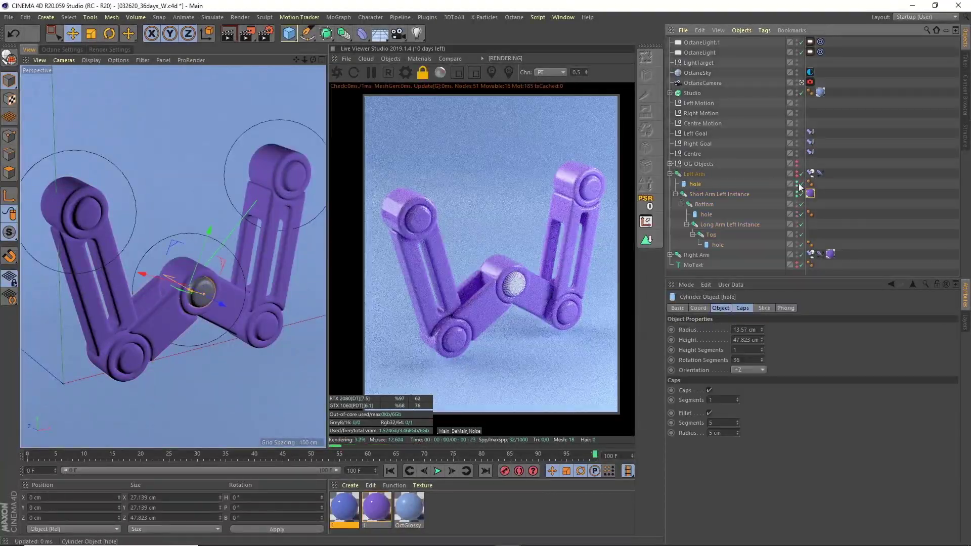
key(Delete)
ctrl+drag(810, 184, 810, 182)
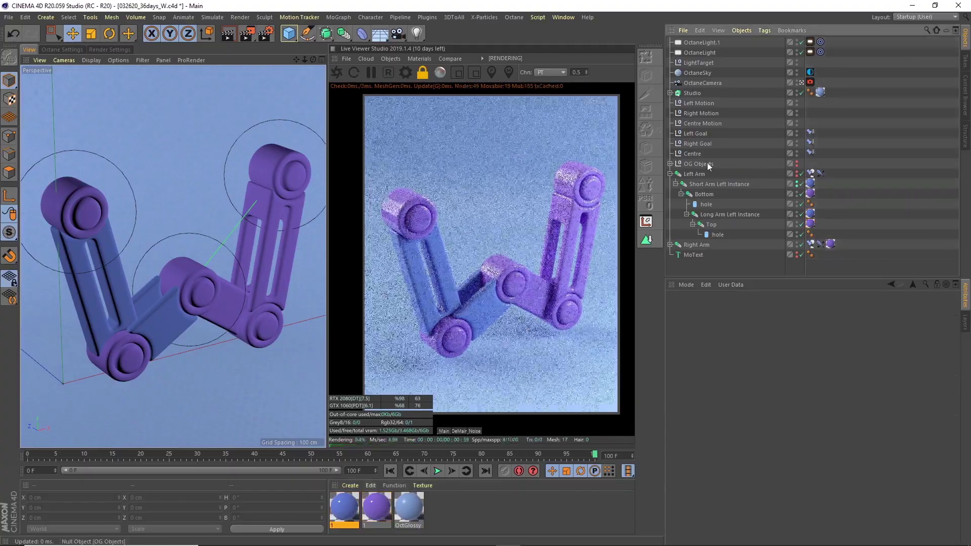
Create a teal variant of the blue material and apply it to the two remaining hole cylinders in Left Arm.
click(706, 204)
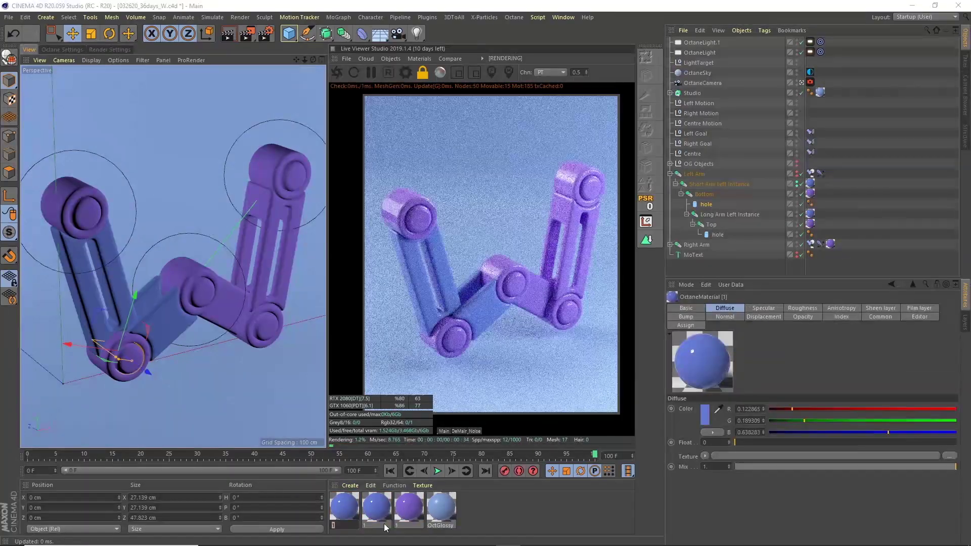
double_click(344, 507)
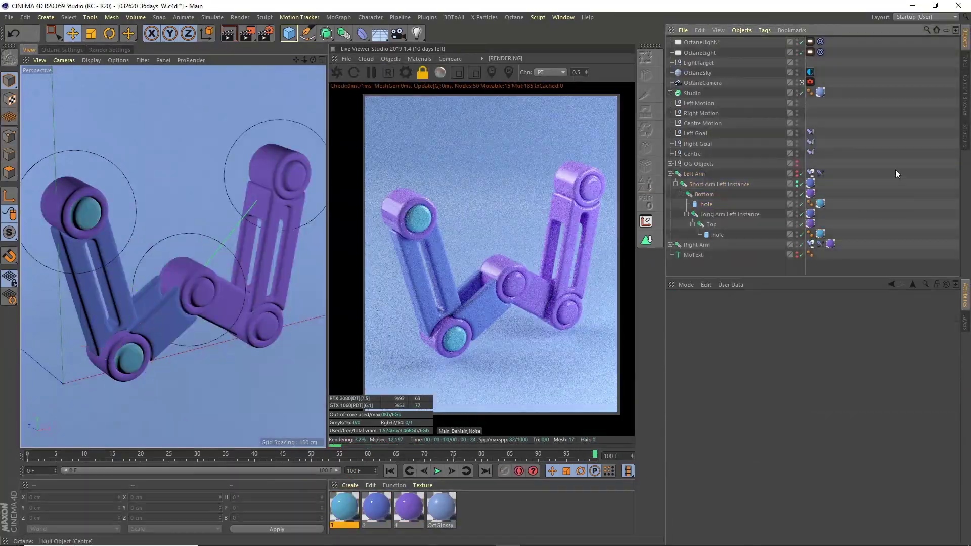
Apply the blue material 2 to the long and short arm instances inside Right Arm.
click(387, 510)
click(670, 174)
click(693, 174)
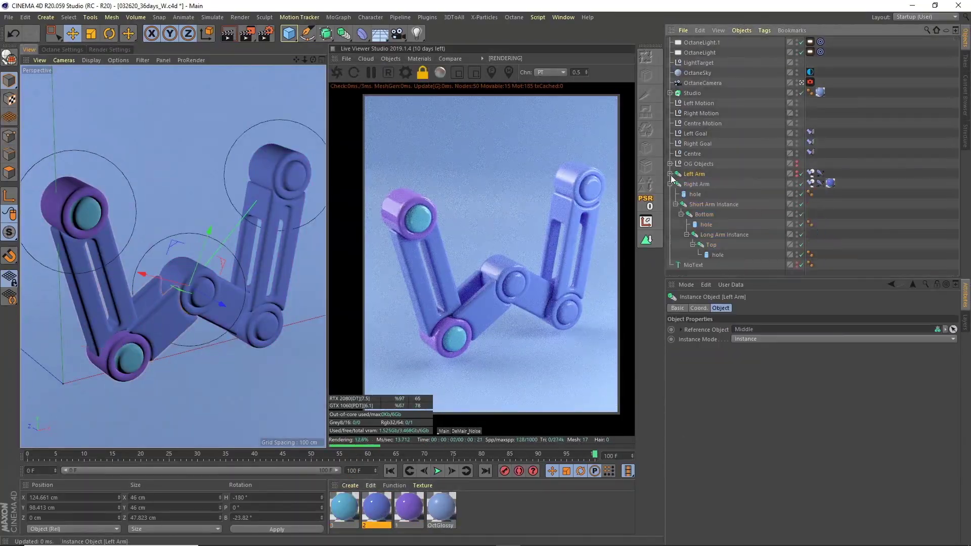
click(670, 174)
click(810, 184)
click(670, 174)
drag(830, 184, 825, 204)
Assign the purple material to Right Arm and its Bottom and Top instances, and the teal material to its hole cylinders.
drag(409, 507, 698, 184)
drag(808, 195, 810, 194)
drag(345, 508, 696, 194)
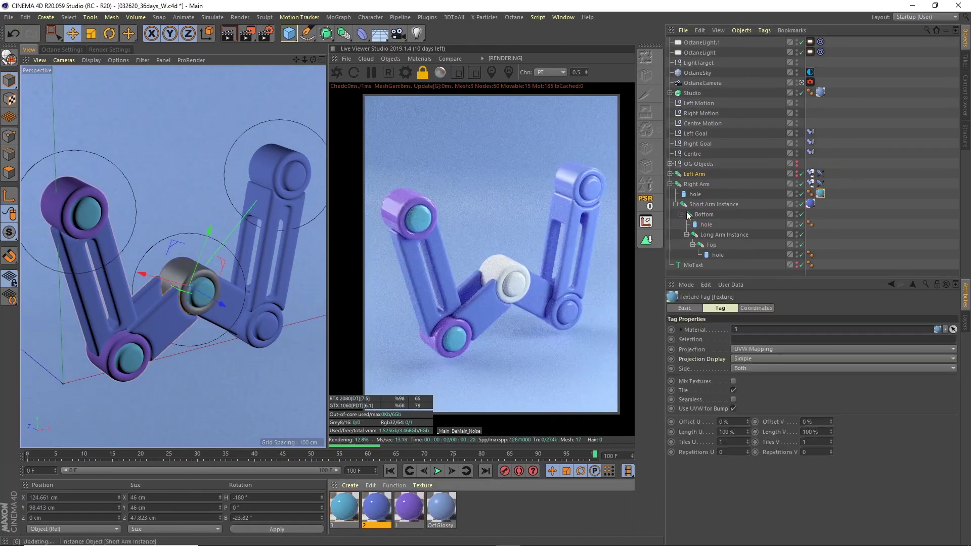
drag(409, 507, 704, 214)
drag(344, 507, 707, 224)
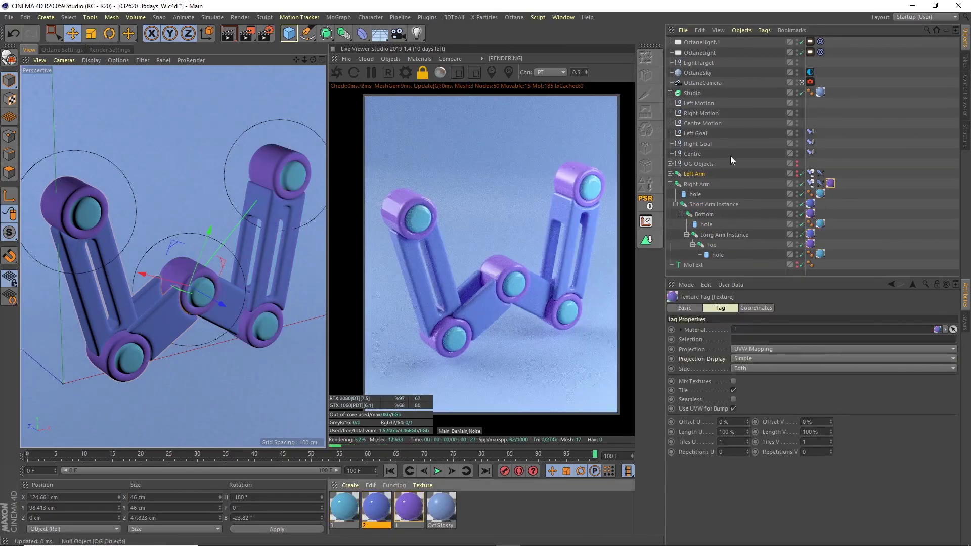
Rename the backdrop material as Stage and change material 2's diffuse color from blue to purple.
double_click(440, 526)
text(Stage)
key(Return)
double_click(377, 507)
click(288, 110)
click(351, 108)
click(272, 145)
Load old_metal_grunge_rough.png as an ImageTexture in material 2's Roughness, using Box projection at a scale of 0.25.
click(120, 262)
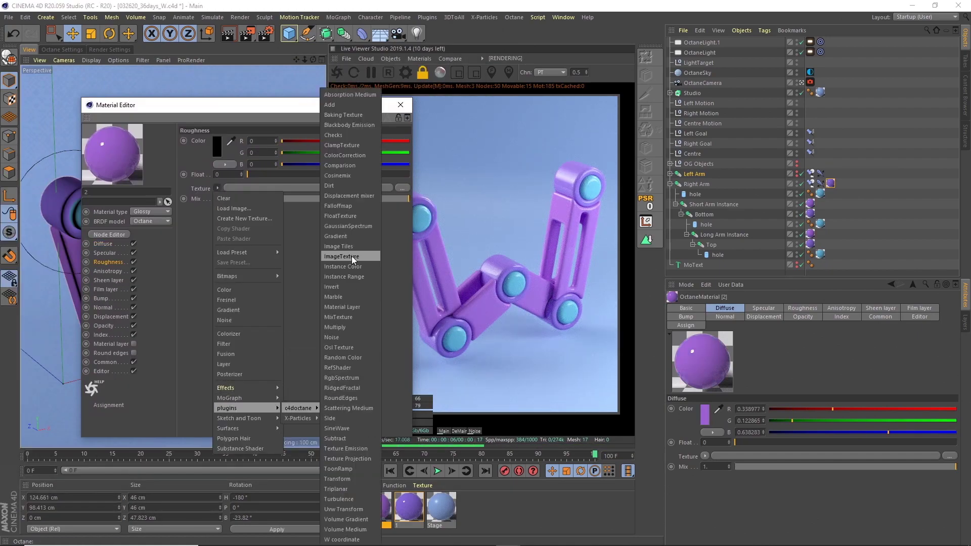
click(308, 188)
click(403, 243)
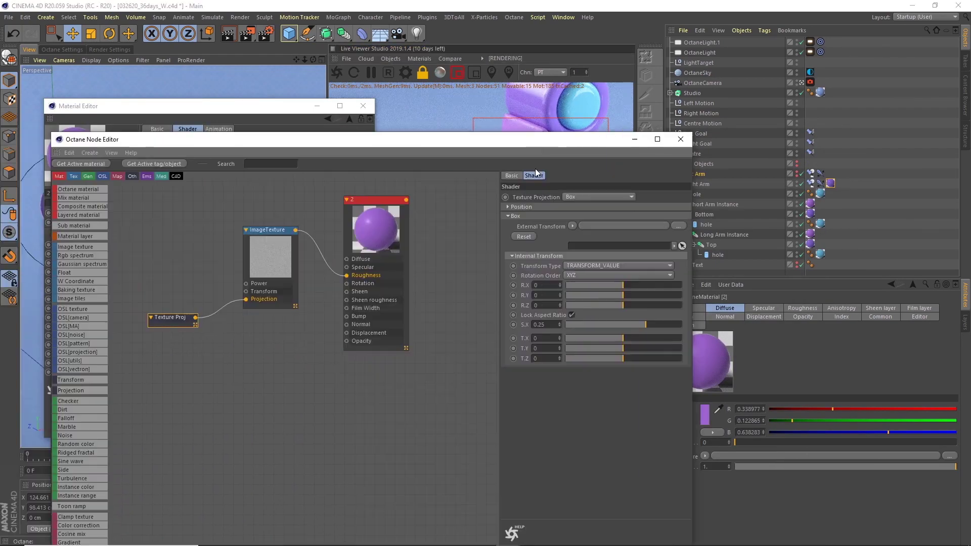
Insert a Gradient node between the grunge ImageTexture and material 2's Roughness, and move its black and white knots close together.
click(268, 223)
drag(268, 223, 220, 225)
text(gradie)
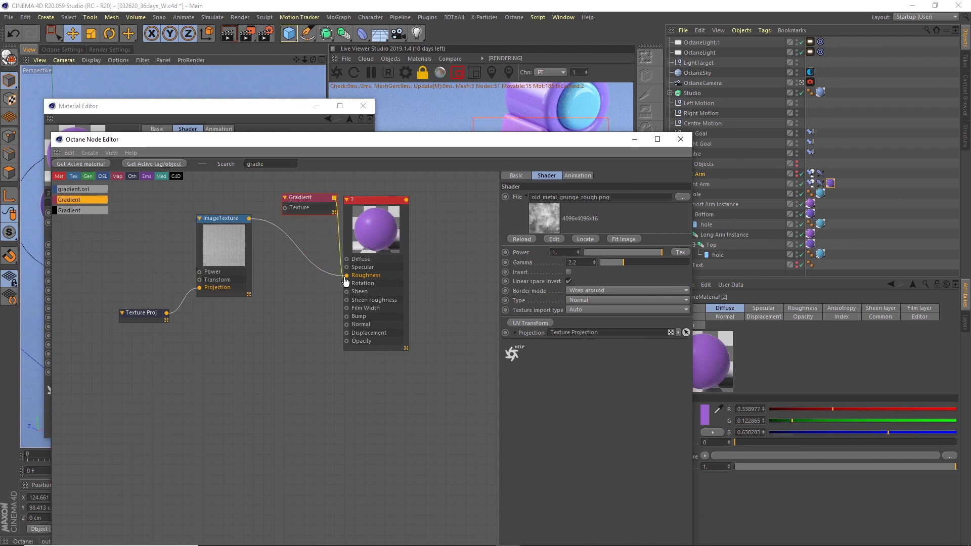
click(312, 196)
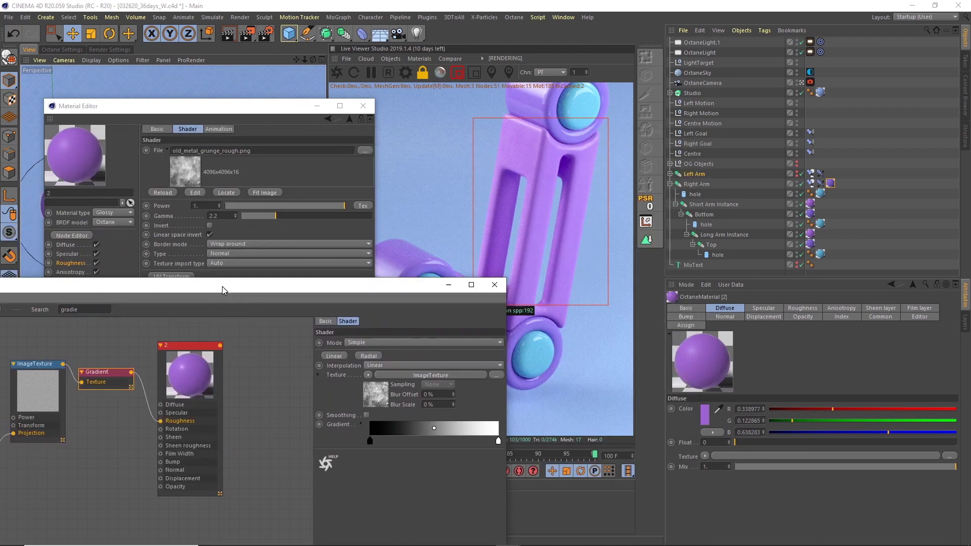
drag(222, 286, 160, 251)
drag(308, 403, 366, 410)
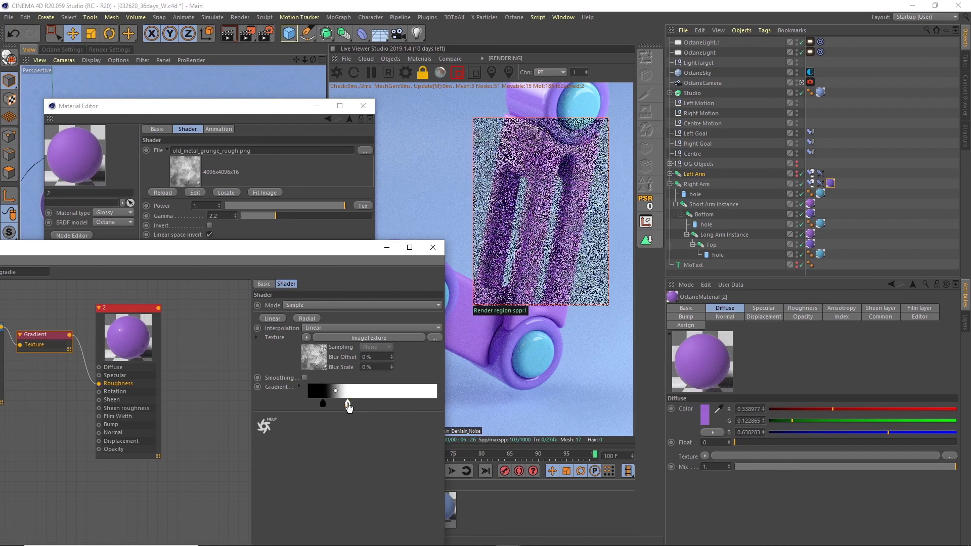
drag(148, 251, 187, 182)
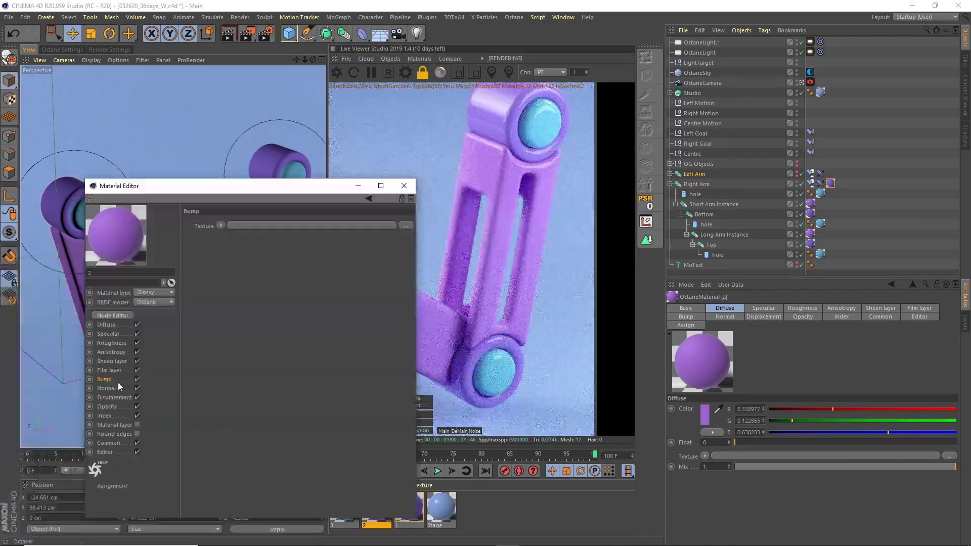
Load an ImageTexture into material 2's Bump channel and give it a Box texture projection.
click(304, 444)
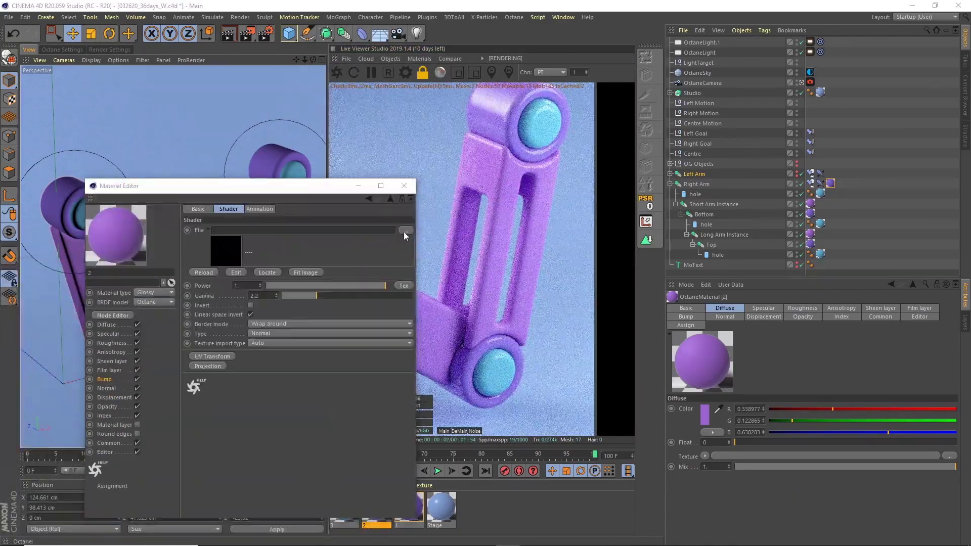
click(404, 238)
double_click(260, 328)
drag(325, 189, 301, 265)
click(185, 443)
click(268, 474)
click(262, 405)
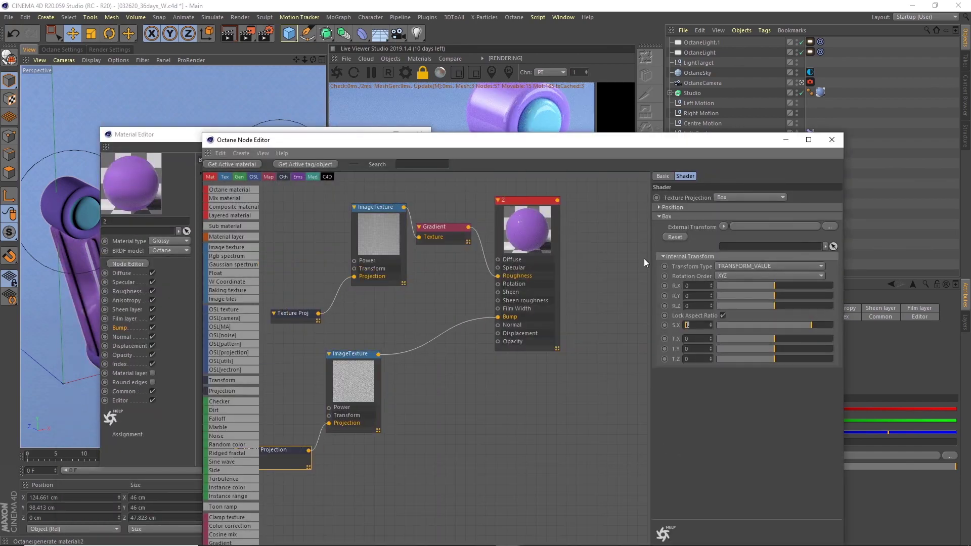
drag(681, 140, 410, 393)
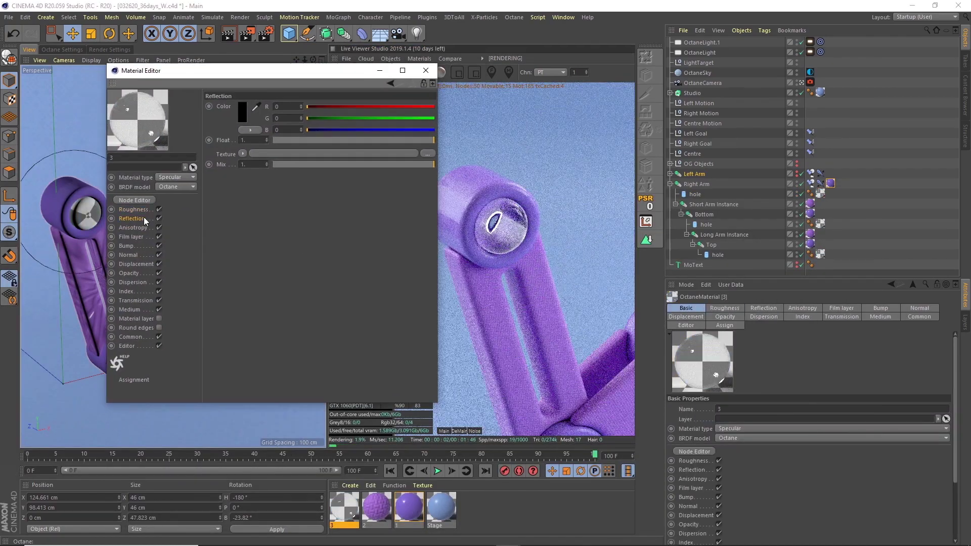
Turn the hole cylinders' material 3 into a Specular glass material and select the texture tags using purple material 1 in Right Arm.
click(130, 309)
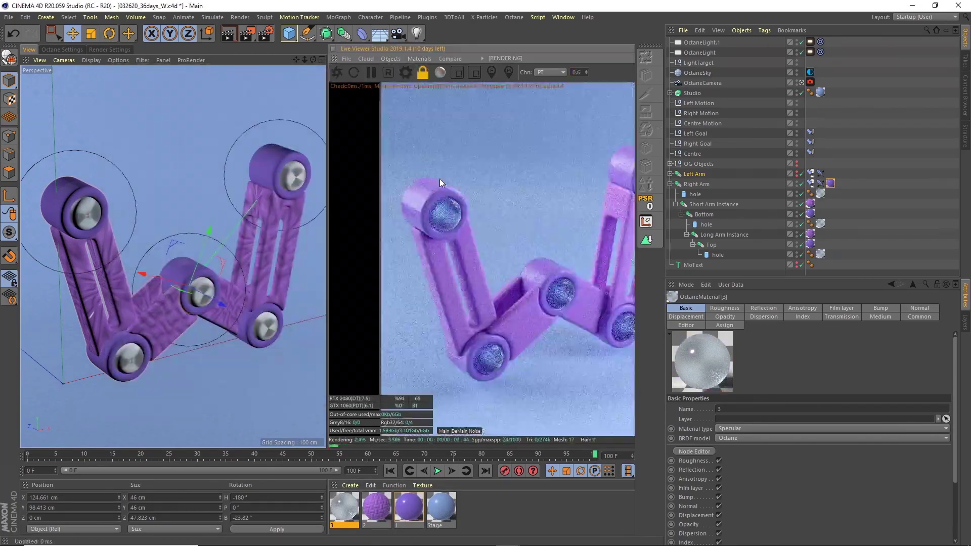
click(810, 203)
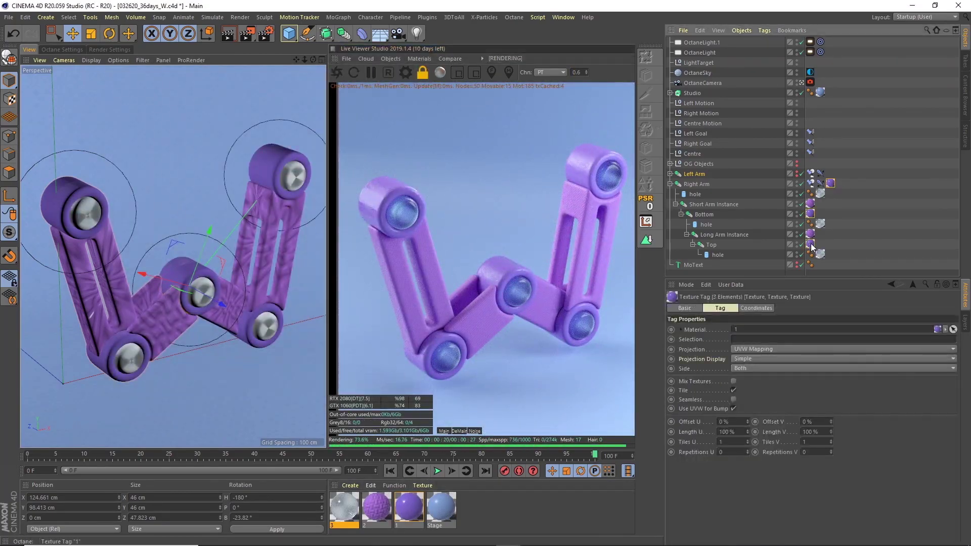
click(836, 154)
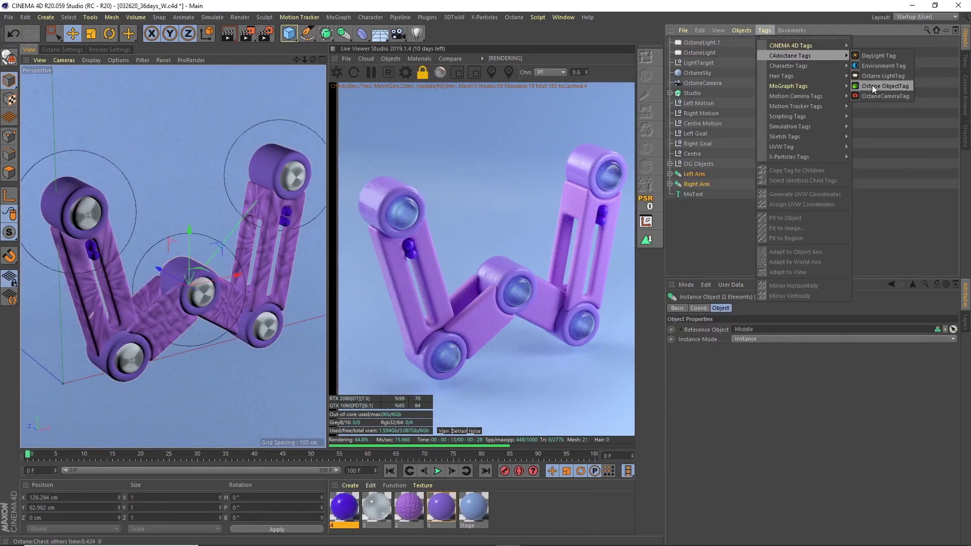
Add Octane ObjectTags to both arms and test the camera motion blur with a 0.02 s shutter by playing the animation.
click(437, 471)
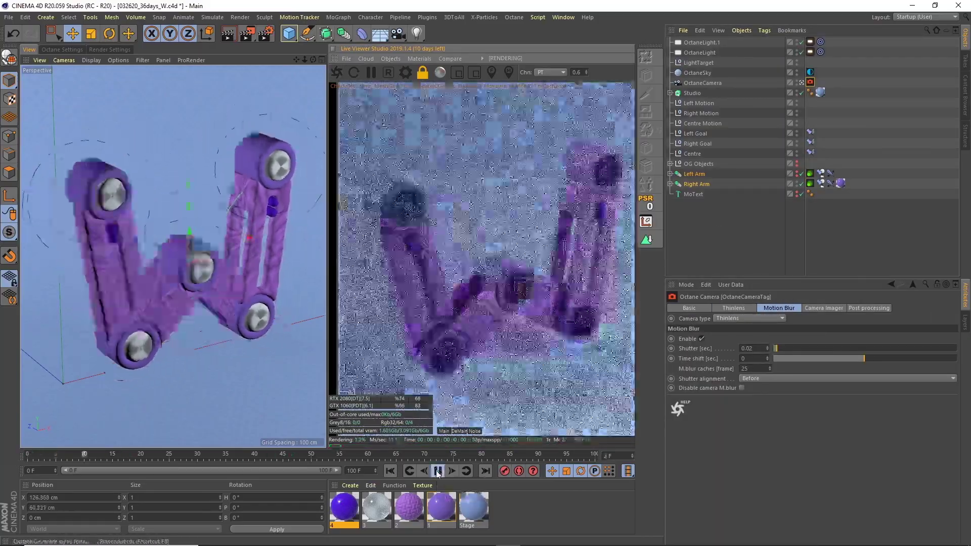
click(438, 471)
click(734, 210)
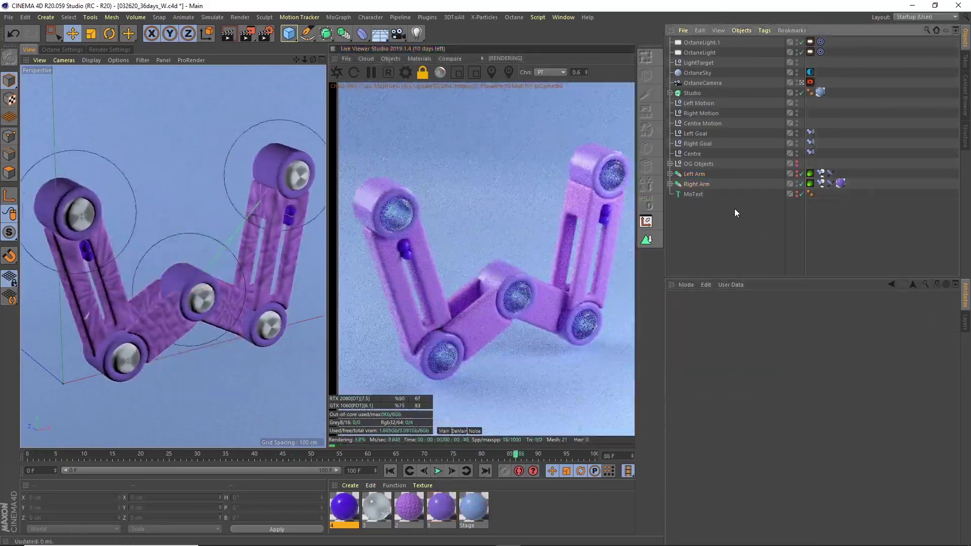
scroll(616, 216, down, 1)
click(390, 471)
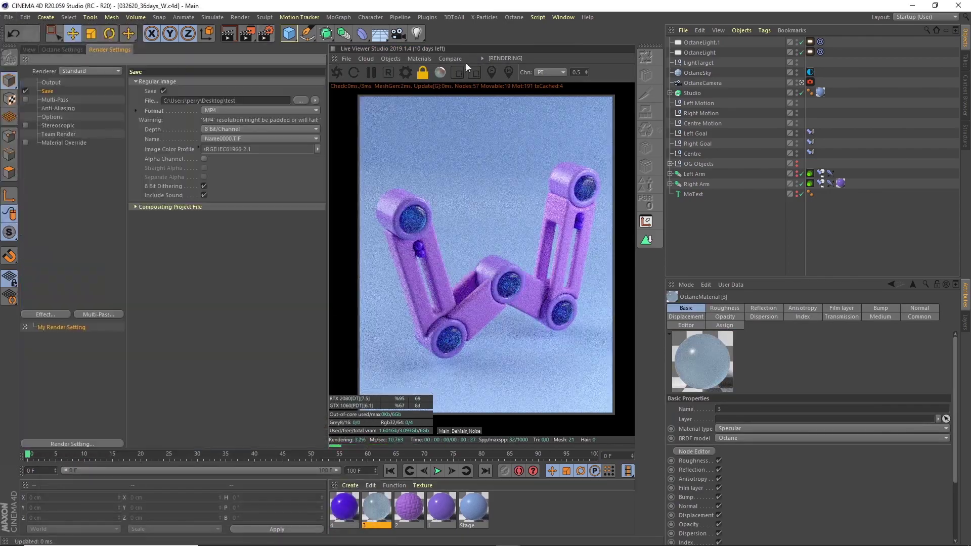
Switch the renderer to Octane Renderer and enable its render passes.
click(810, 82)
click(91, 71)
click(61, 151)
click(164, 91)
click(158, 111)
Set the render pass file to 032620_36days_W inside a new 0326 footage folder.
click(314, 121)
double_click(114, 117)
right_click(113, 319)
mouse_move(212, 519)
click(282, 341)
text(0326)
double_click(586, 232)
click(324, 454)
text(032620_36days_W)
click(538, 488)
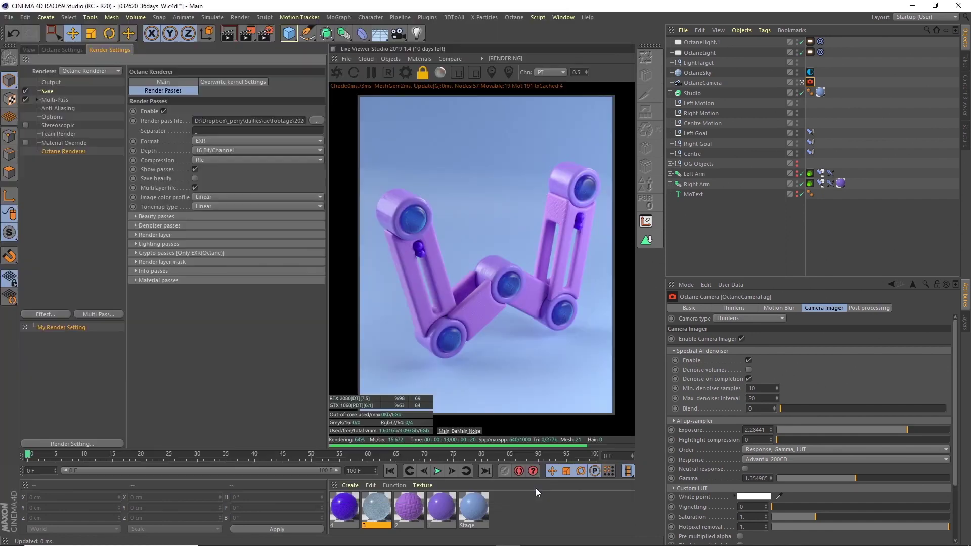
Choose the render pass file format and render the animation to the Picture Viewer, overwriting test.mp4.
click(253, 141)
click(214, 199)
click(162, 217)
click(65, 49)
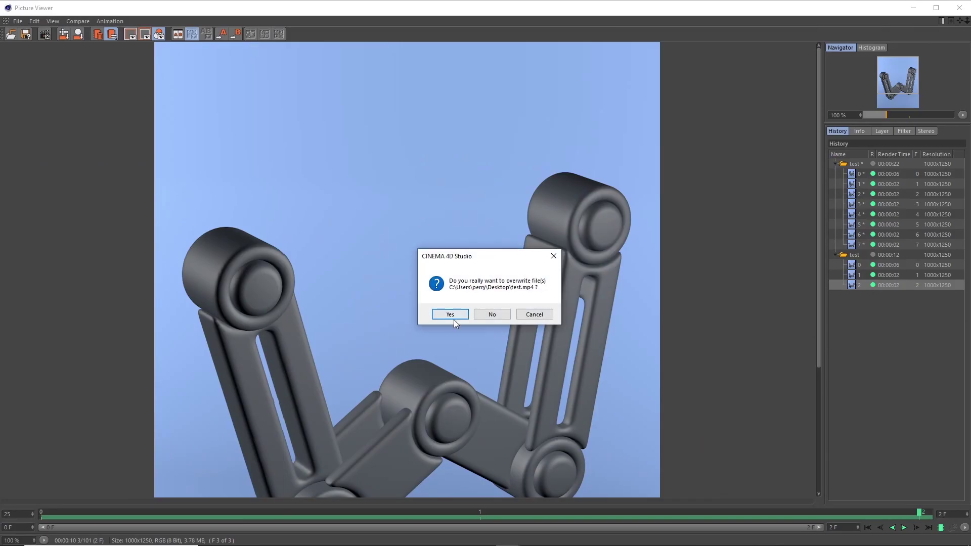
click(454, 320)
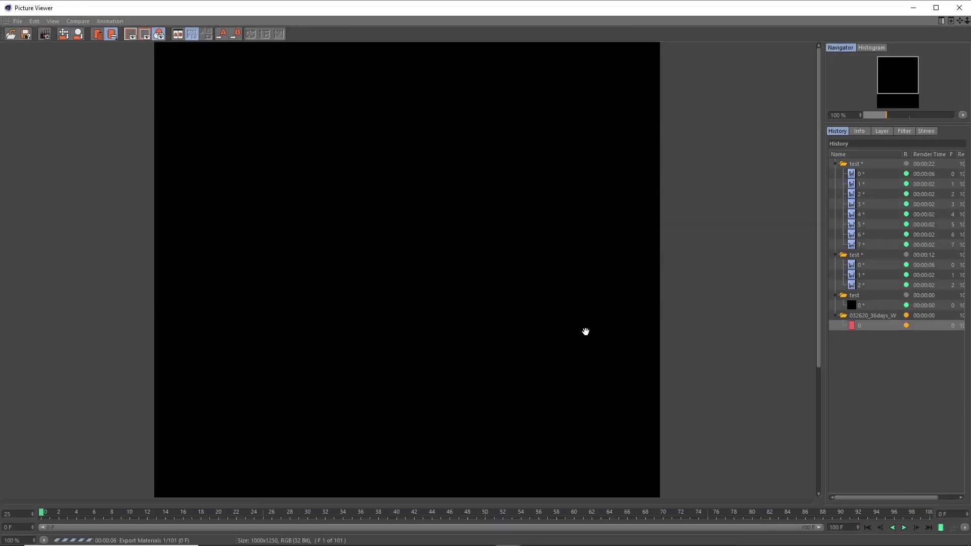